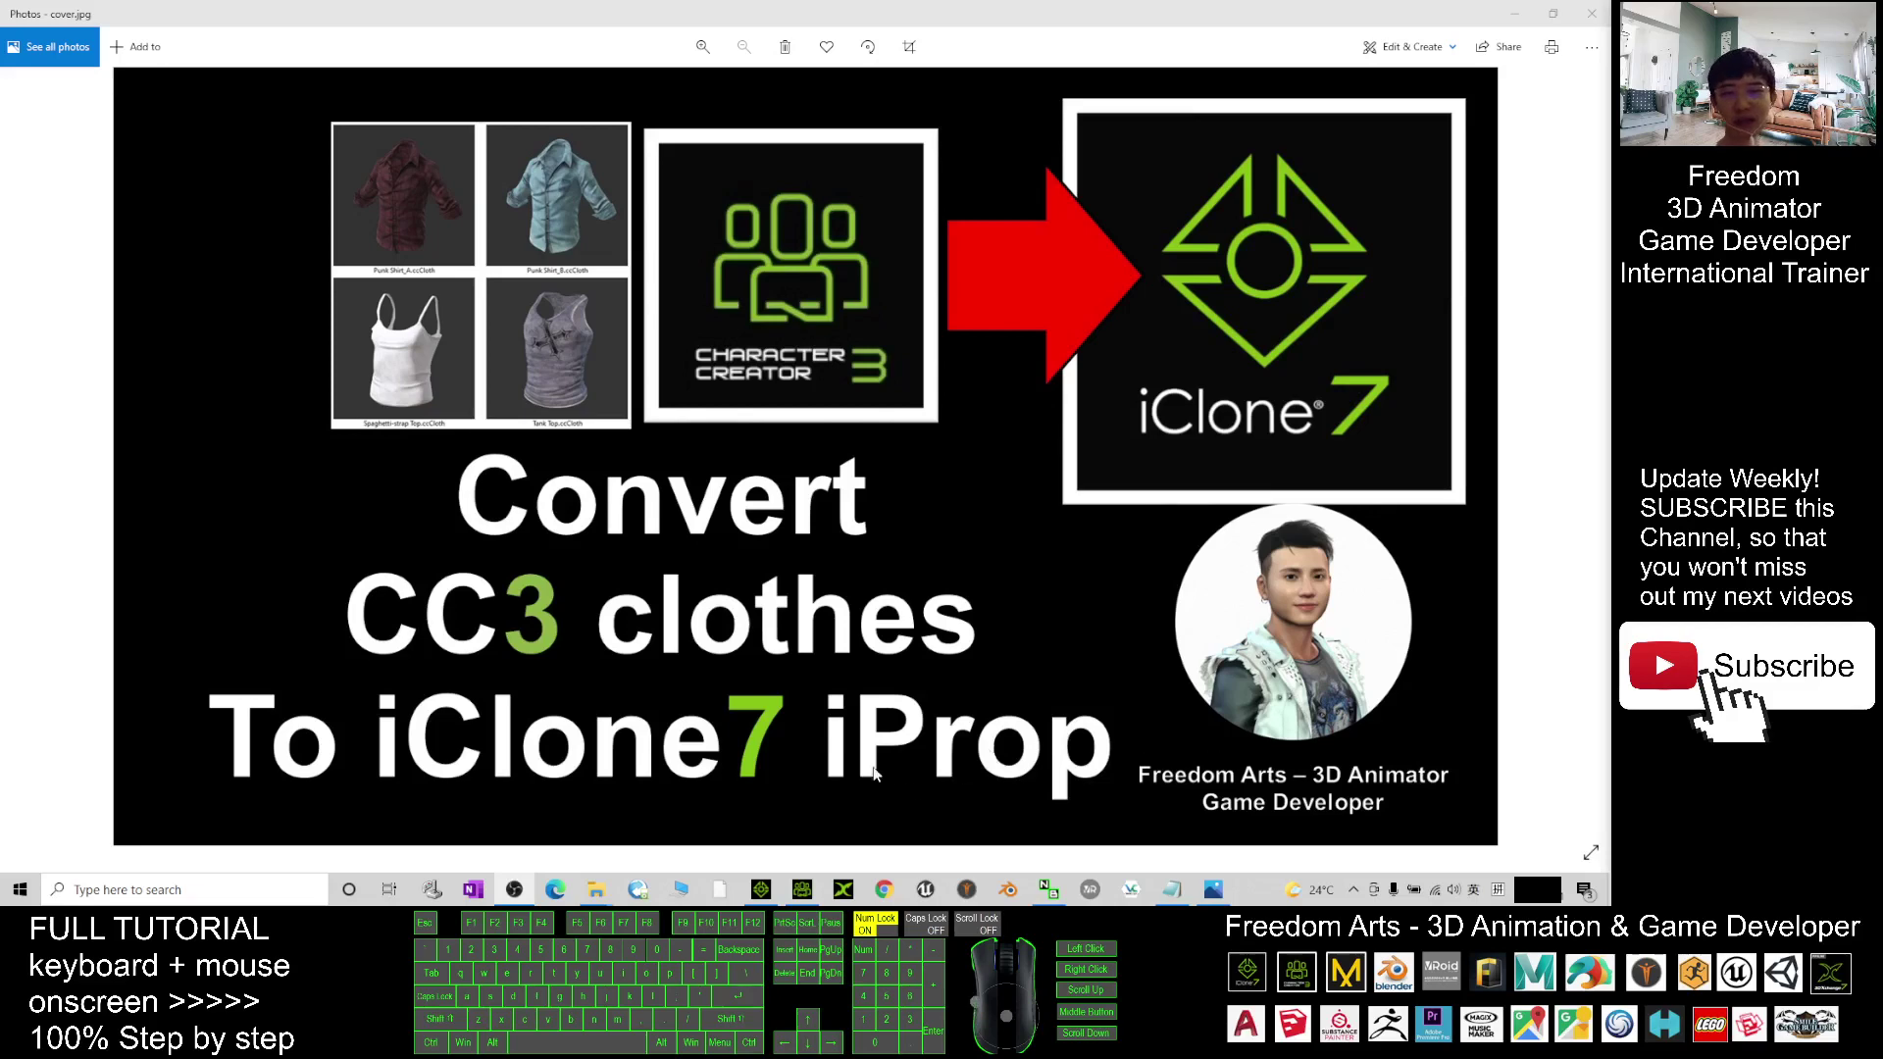
Switch to Character Creator 3 and dress the female avatar in the Camisole from the Shirts cloth templates.
click(803, 890)
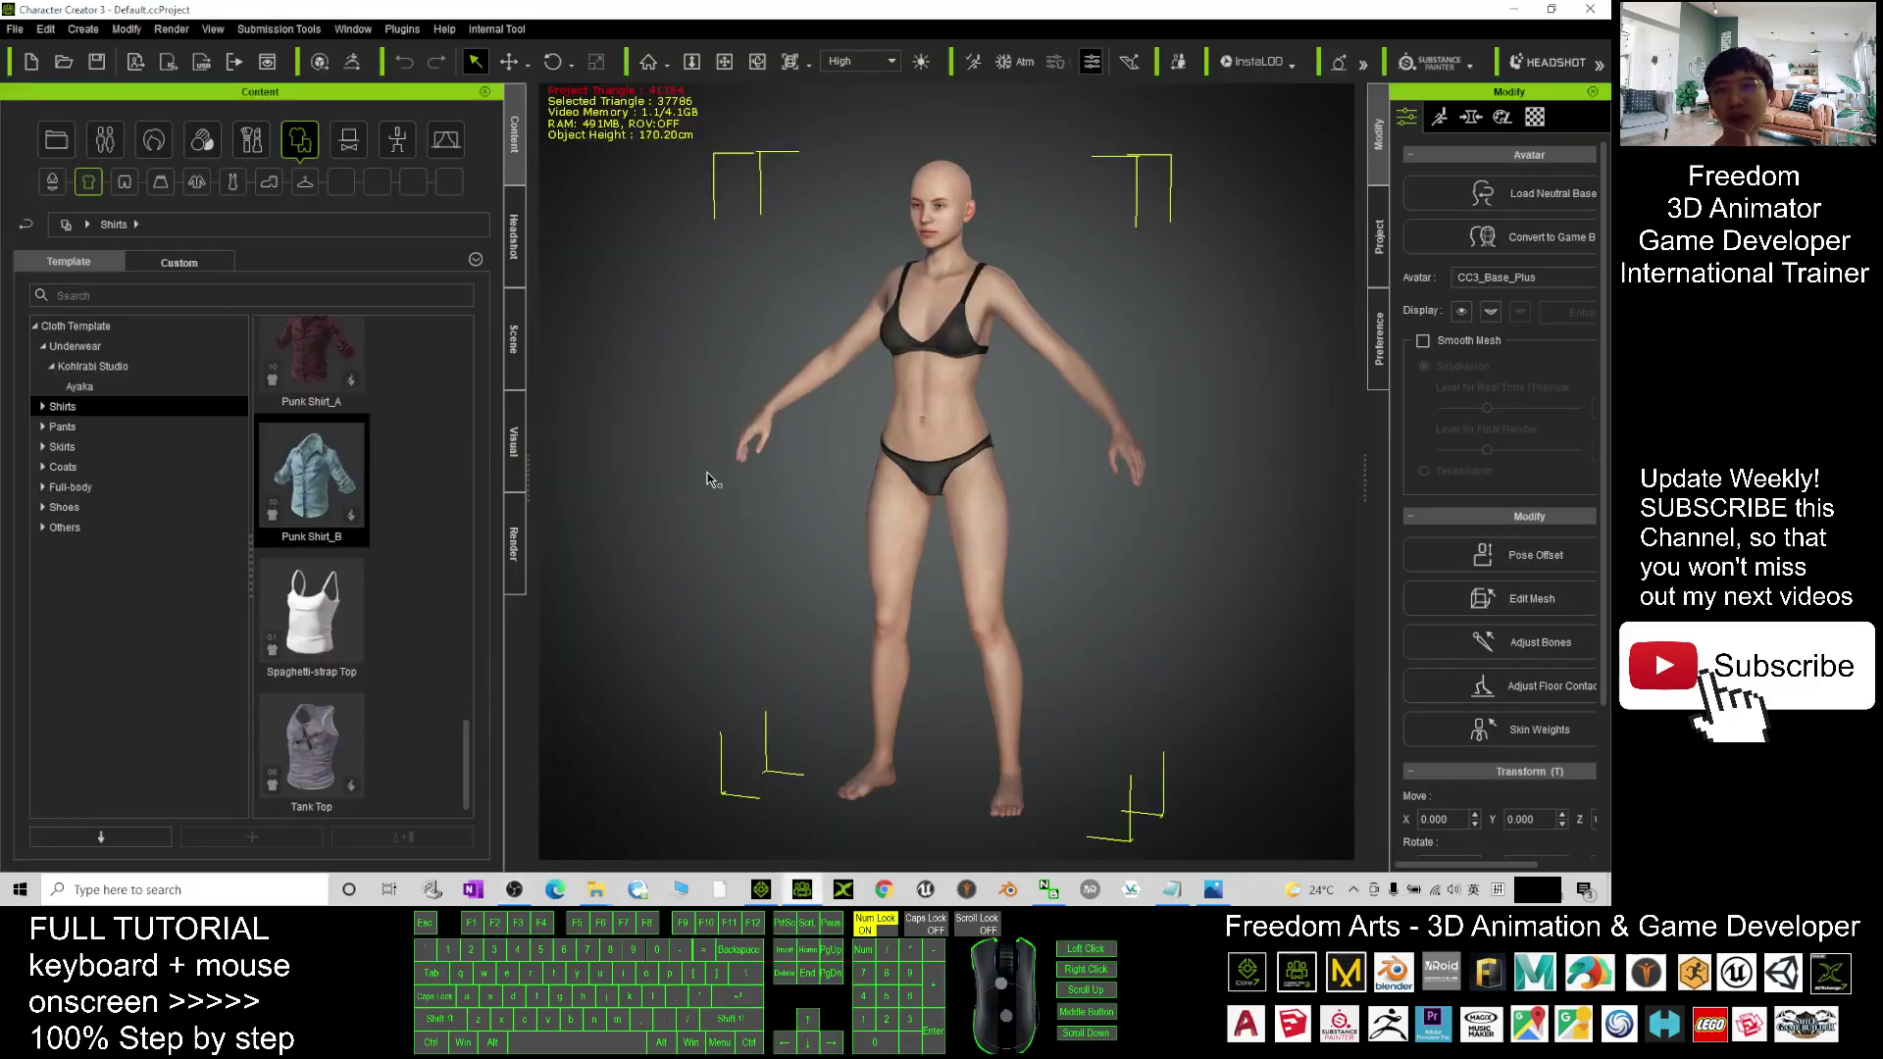
scroll(1017, 487, up, 4)
scroll(1017, 487, up, 2)
scroll(1042, 498, down, 3)
key(x)
drag(1042, 498, 1103, 521)
key(c)
click(60, 145)
click(306, 143)
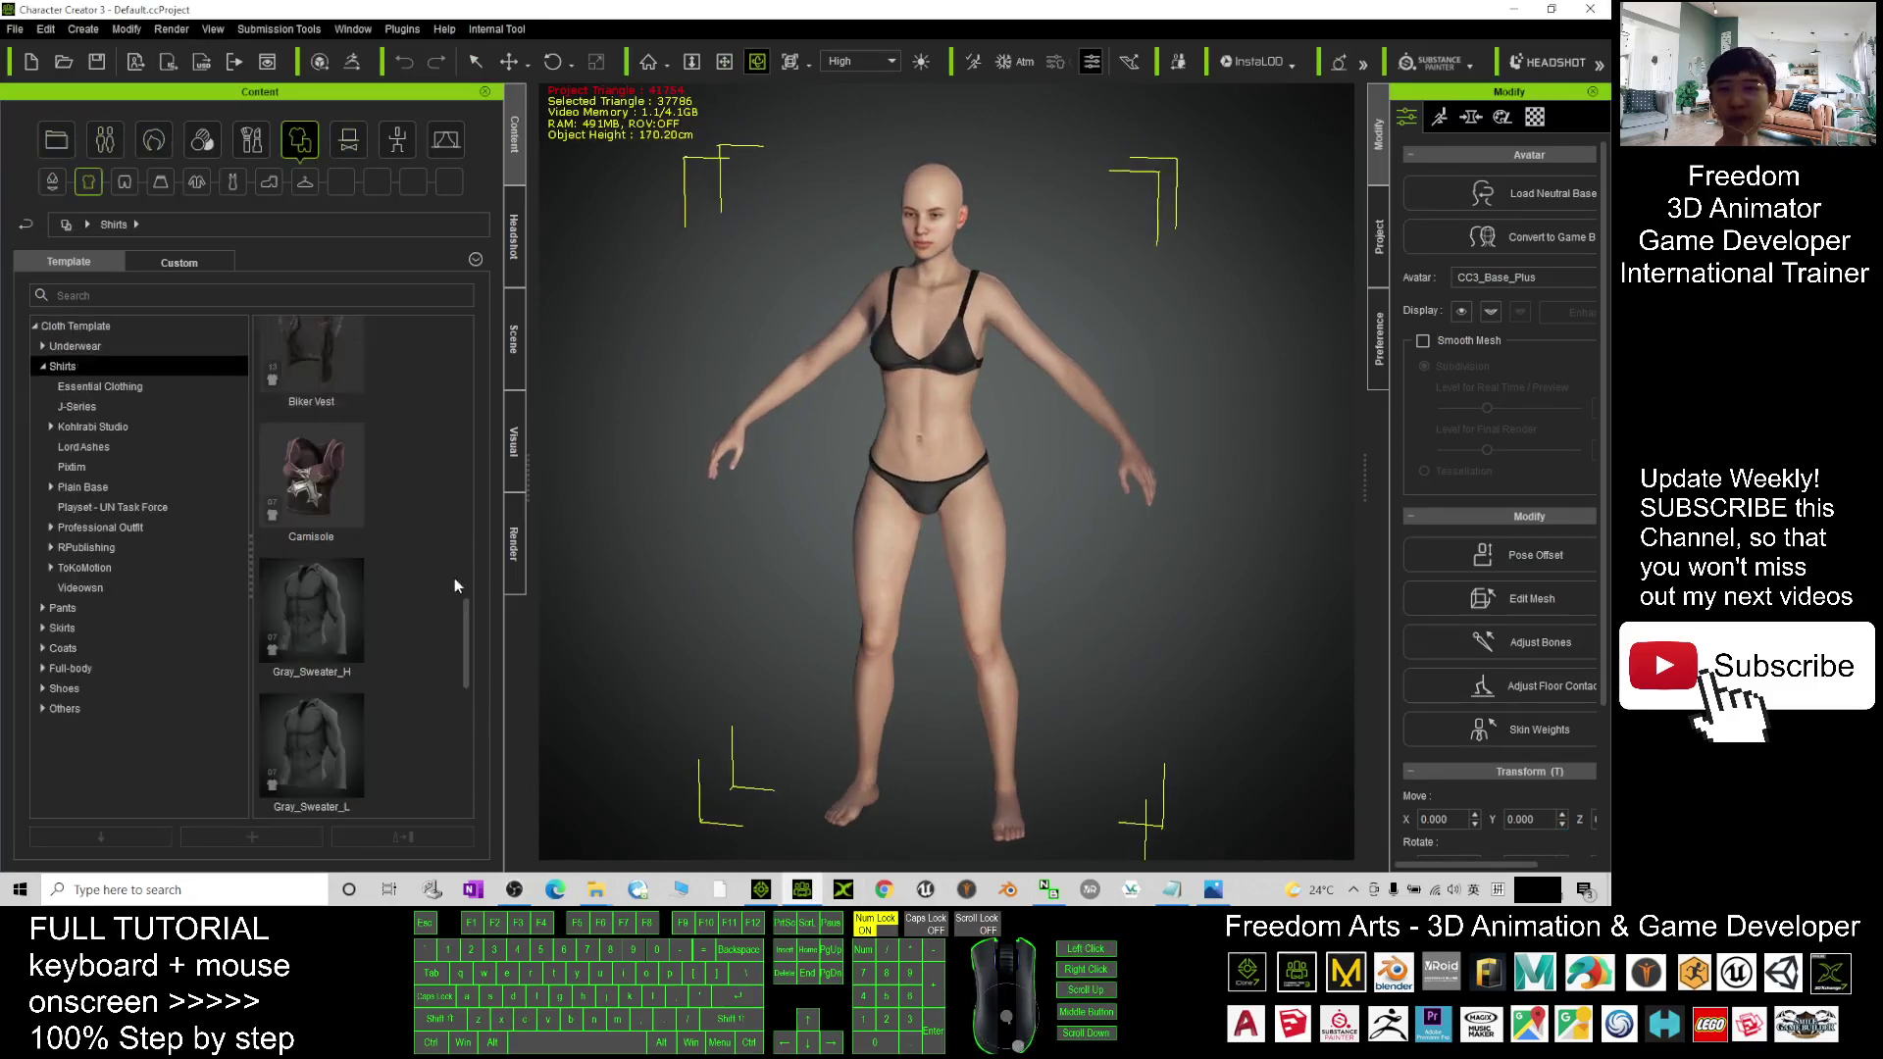
double_click(323, 463)
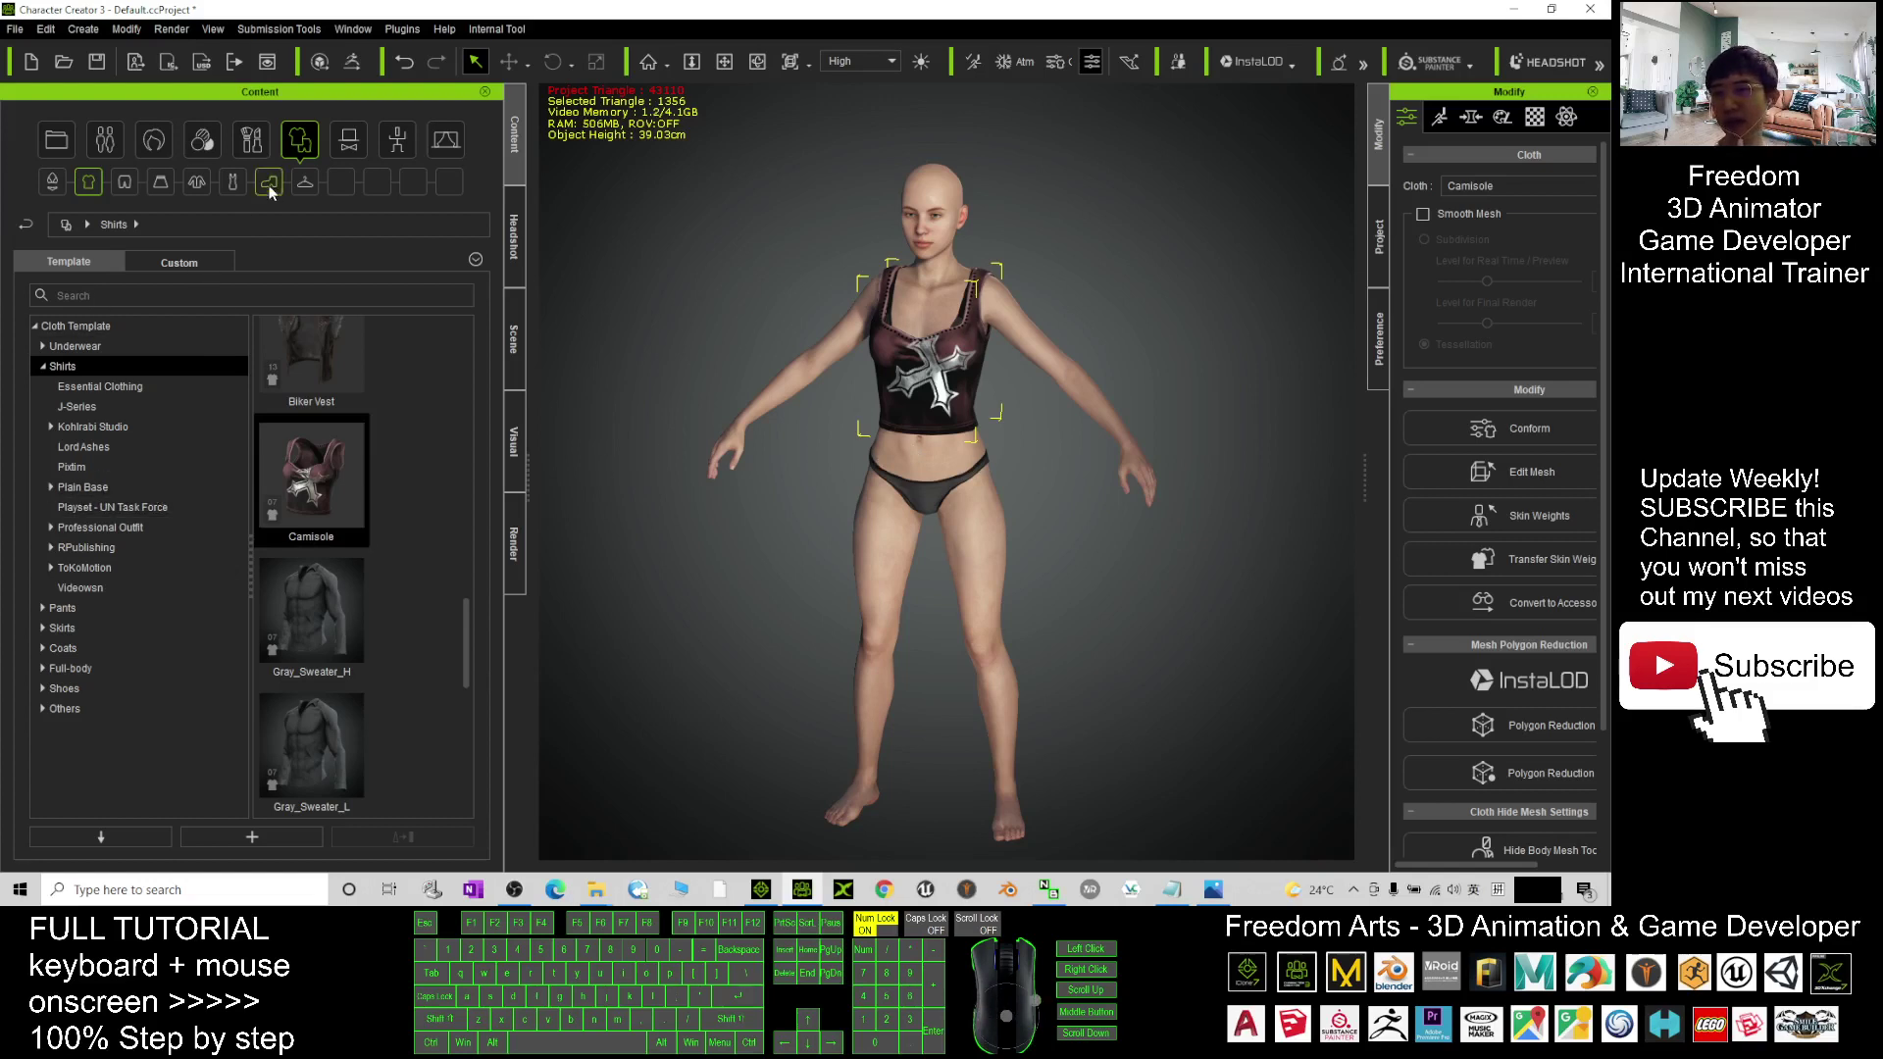
Put Classic Shorts_B from the Essential Clothing pants on the avatar with the Keep Cloth Shape option.
click(61, 608)
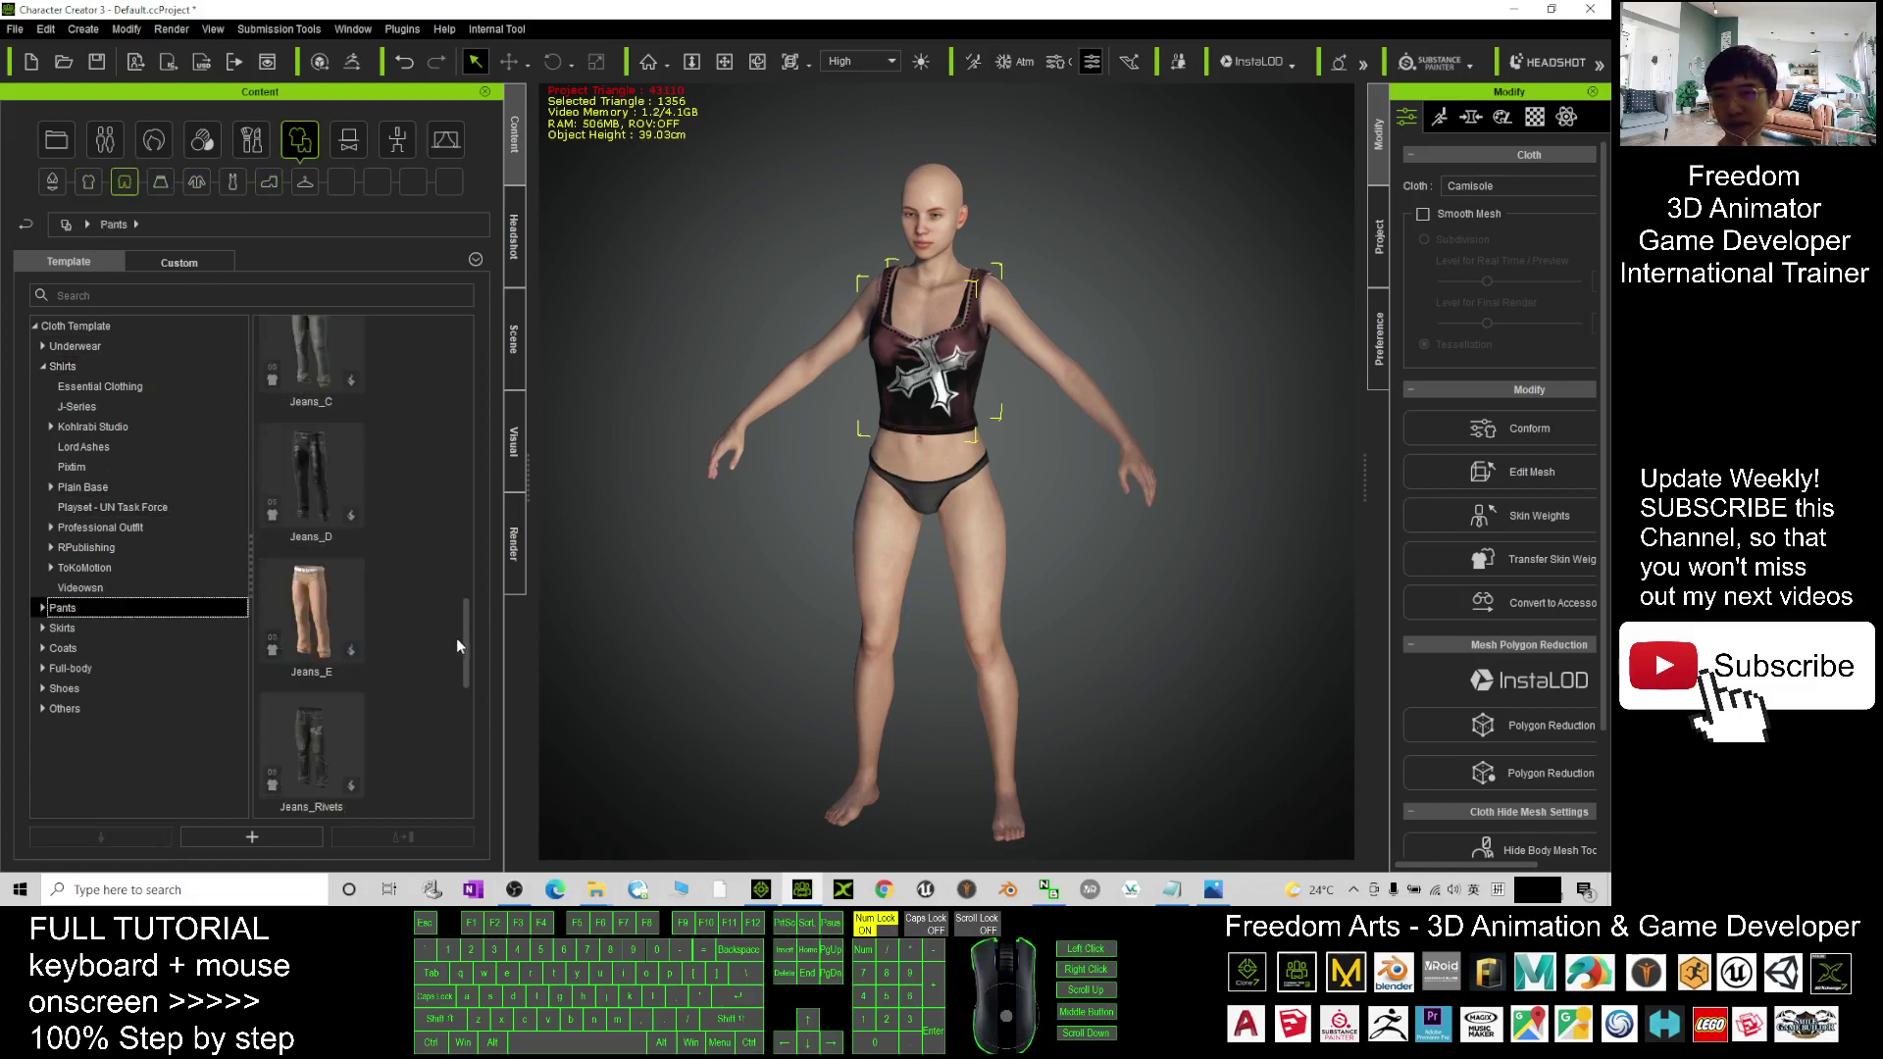
drag(466, 603, 466, 591)
double_click(292, 366)
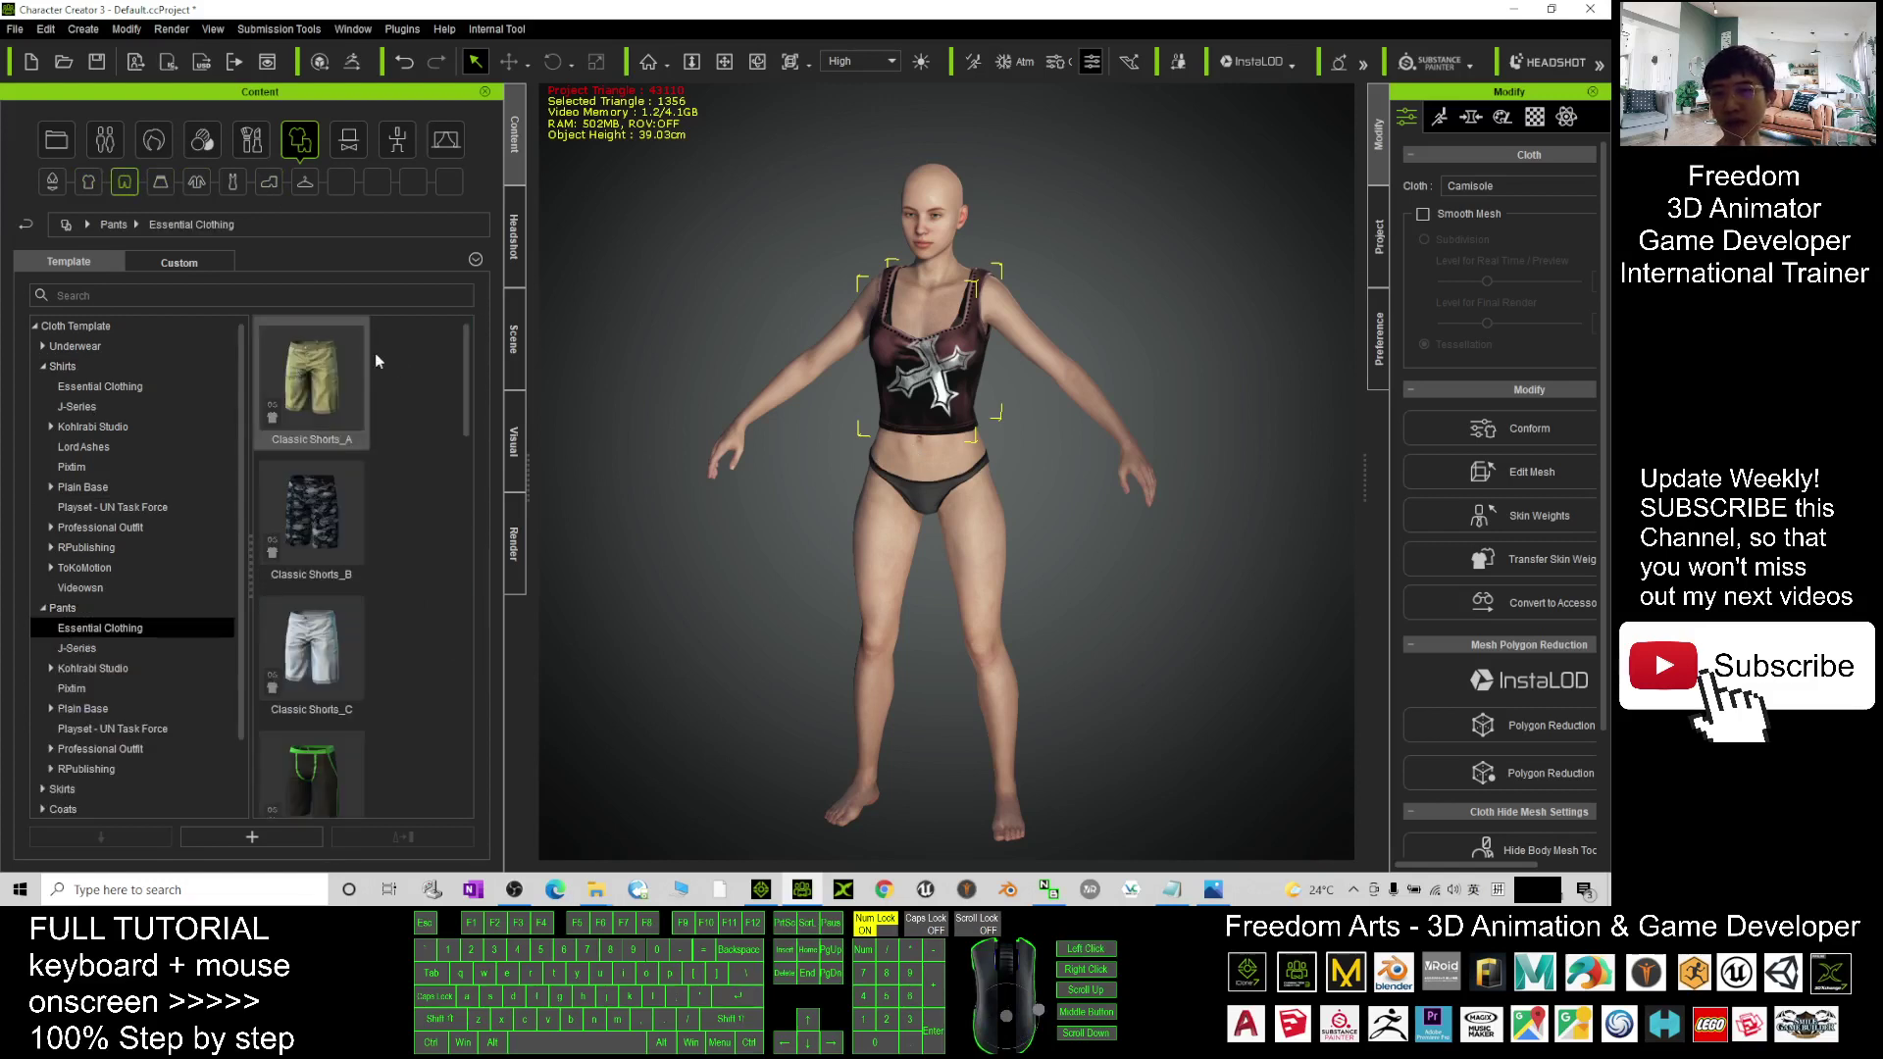
drag(467, 370, 510, 410)
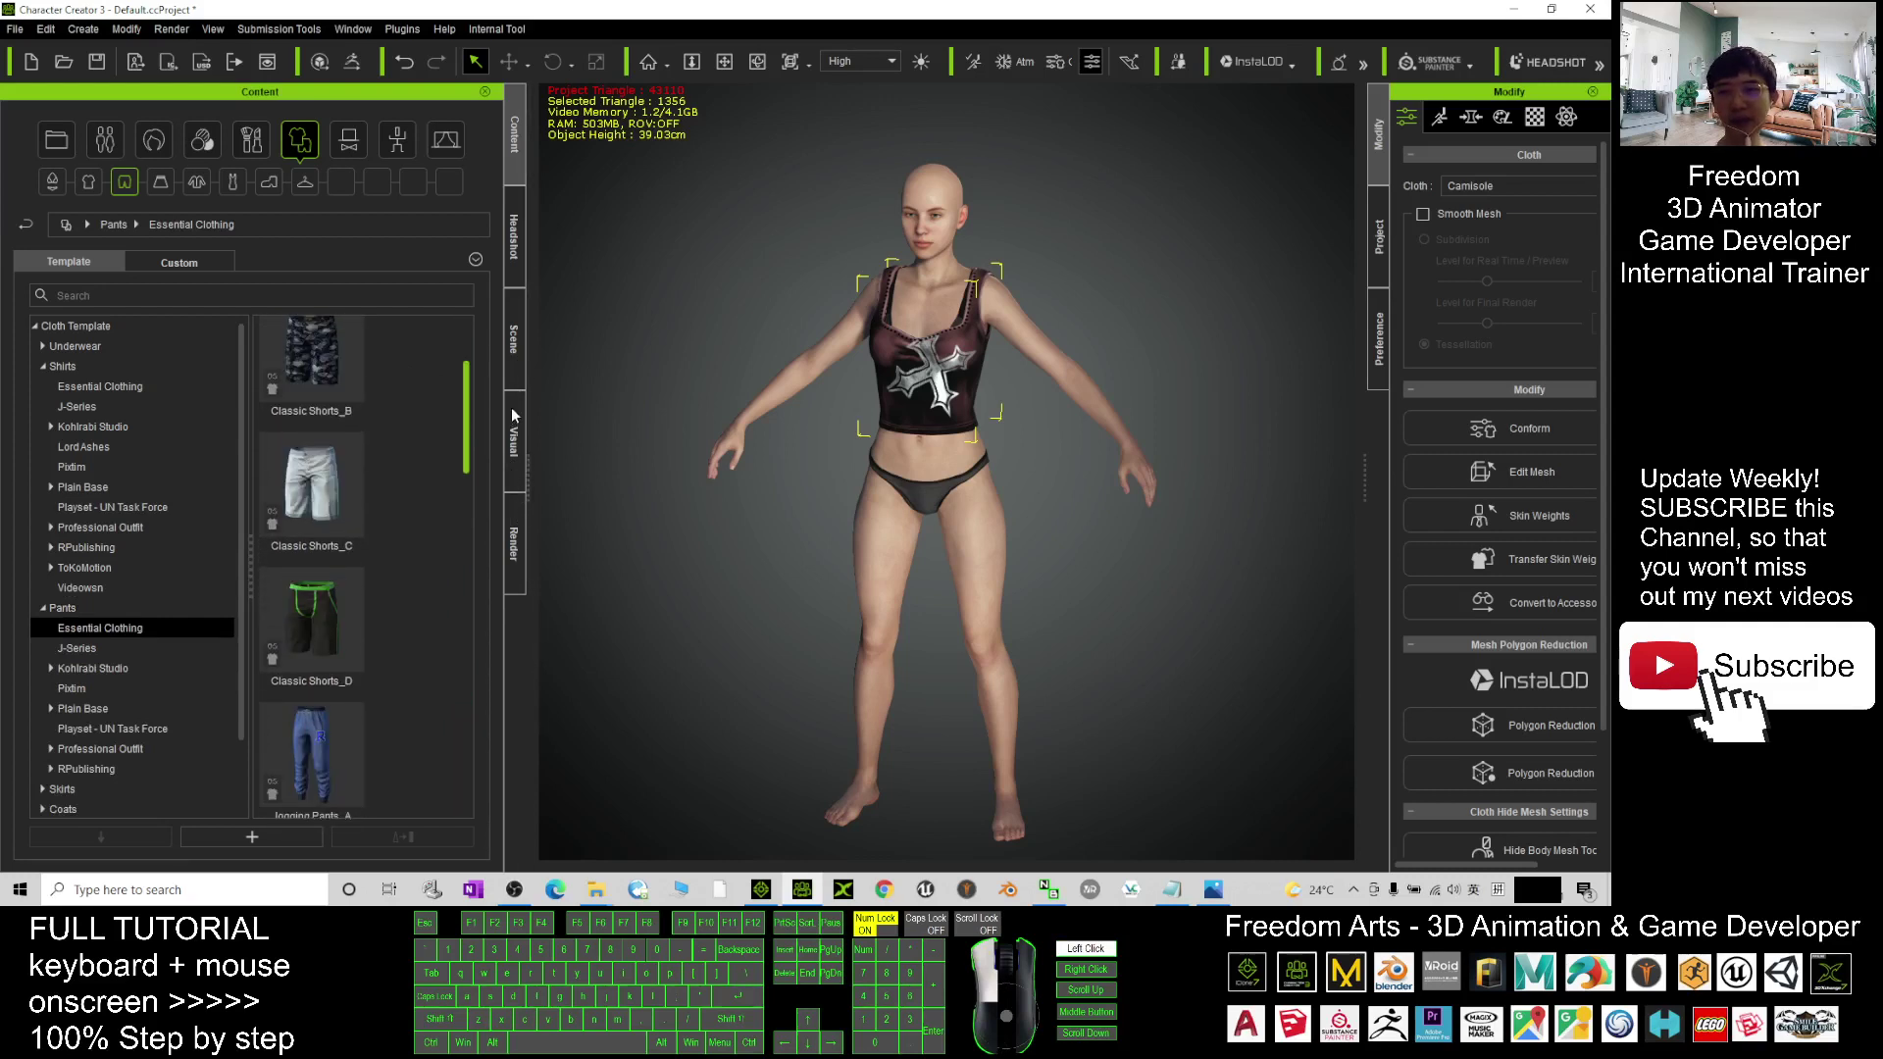
double_click(355, 369)
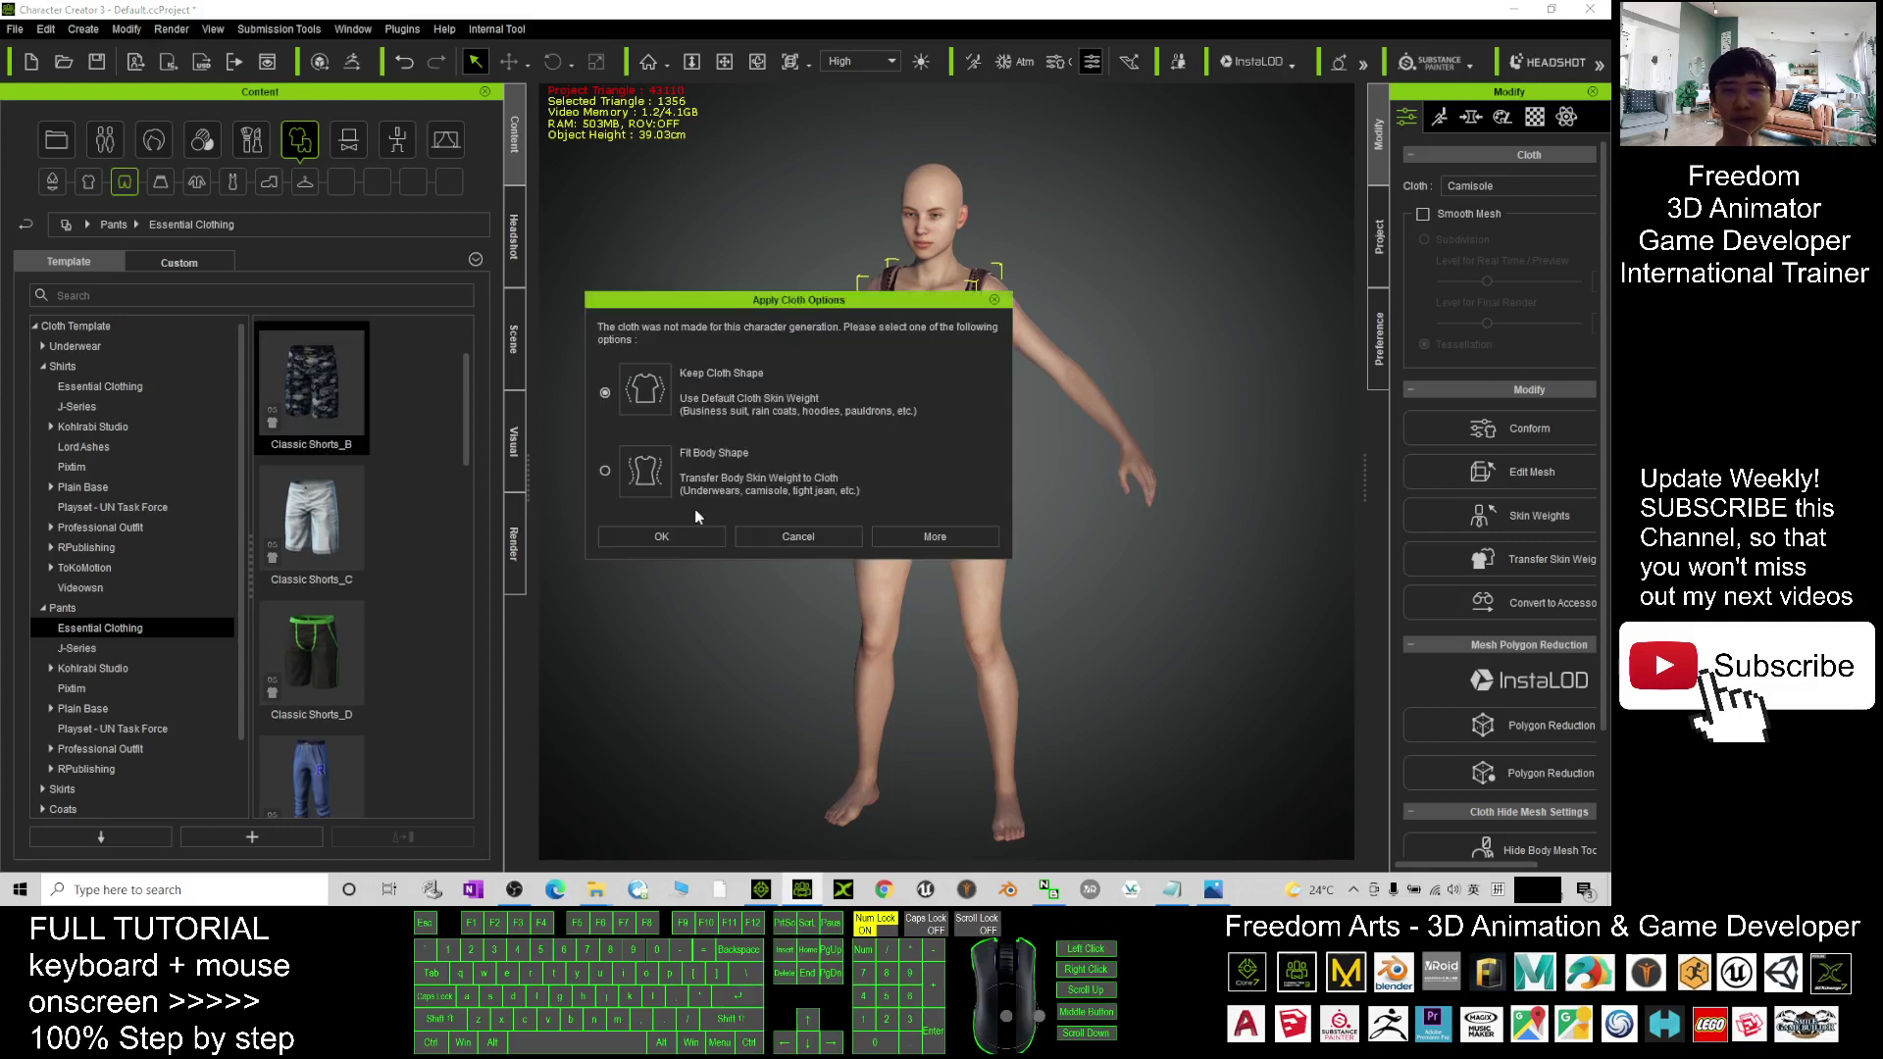
click(679, 532)
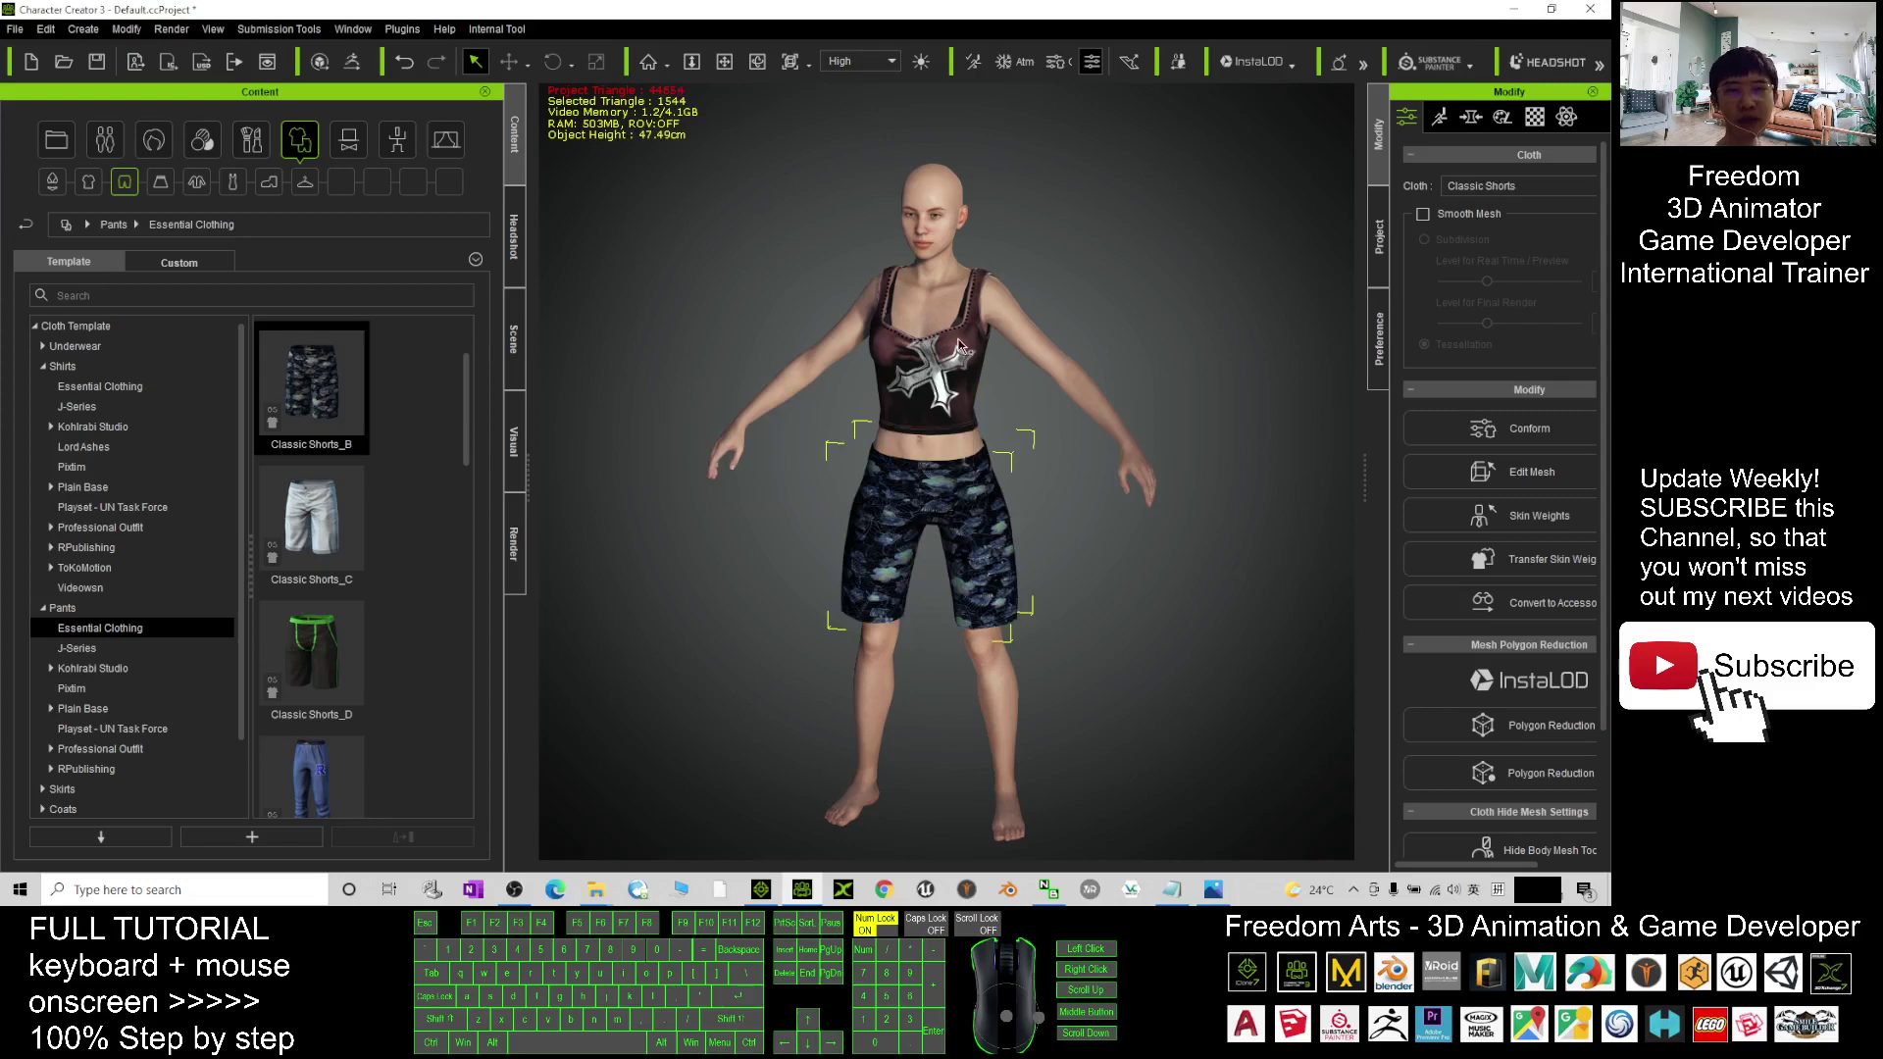
Delete the camouflage Classic Shorts from the avatar.
drag(1104, 532, 992, 506)
scroll(949, 564, up, 2)
scroll(949, 564, down, 2)
key(c)
click(992, 506)
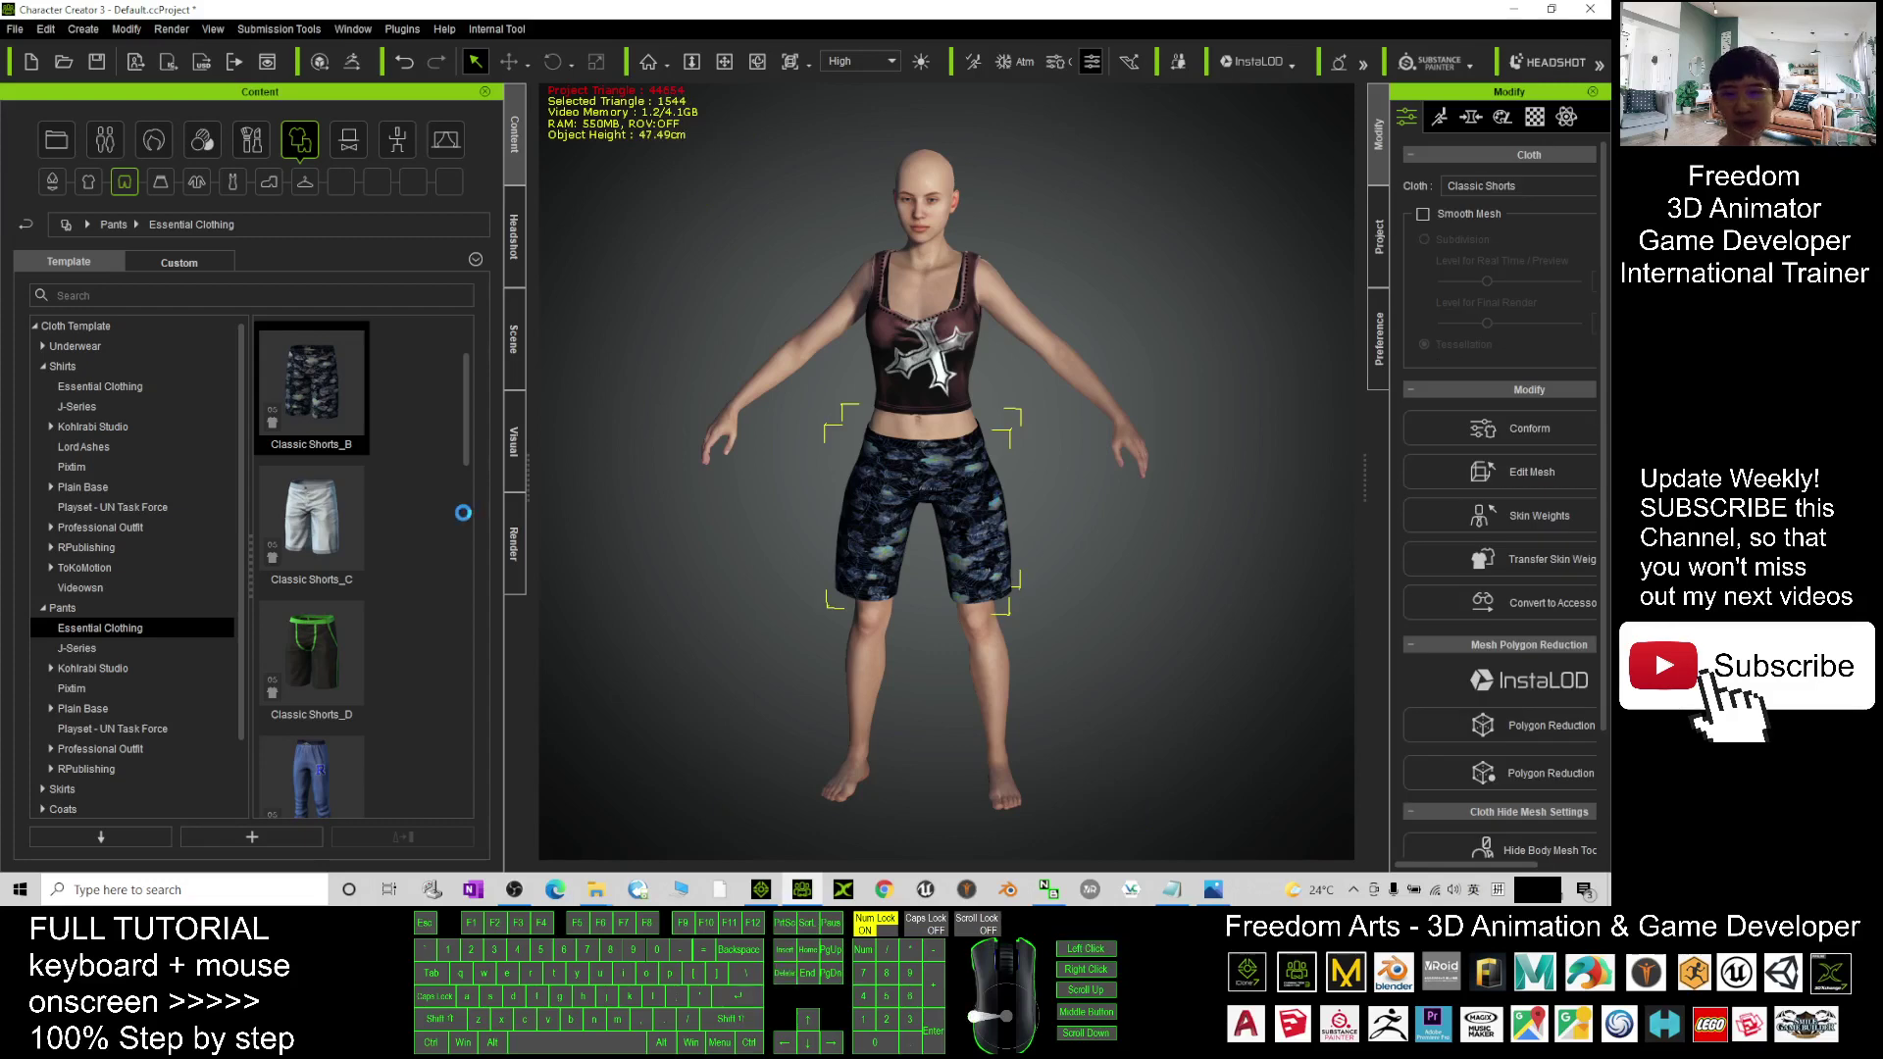
key(Delete)
Put Low-rise Shorts_C from the Essential Clothing pants on the avatar with the Keep Cloth Shape option.
drag(466, 412, 467, 619)
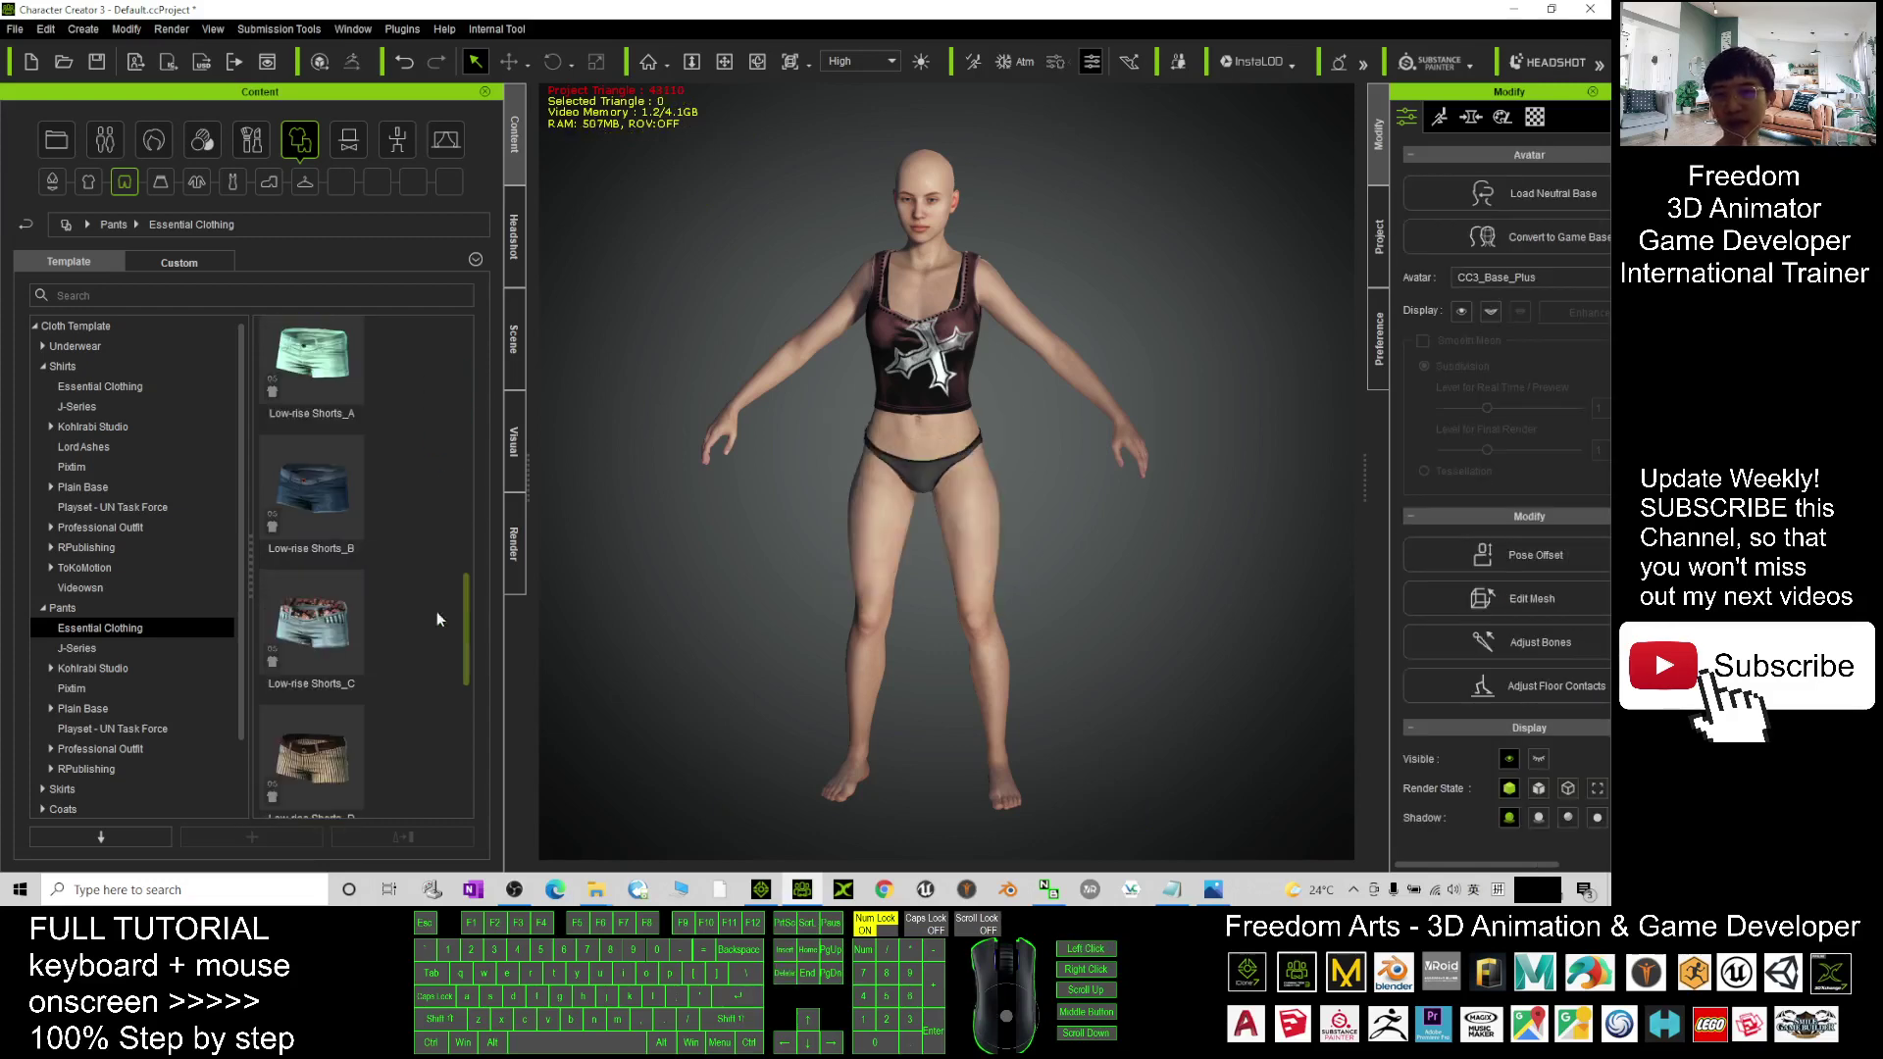
double_click(325, 618)
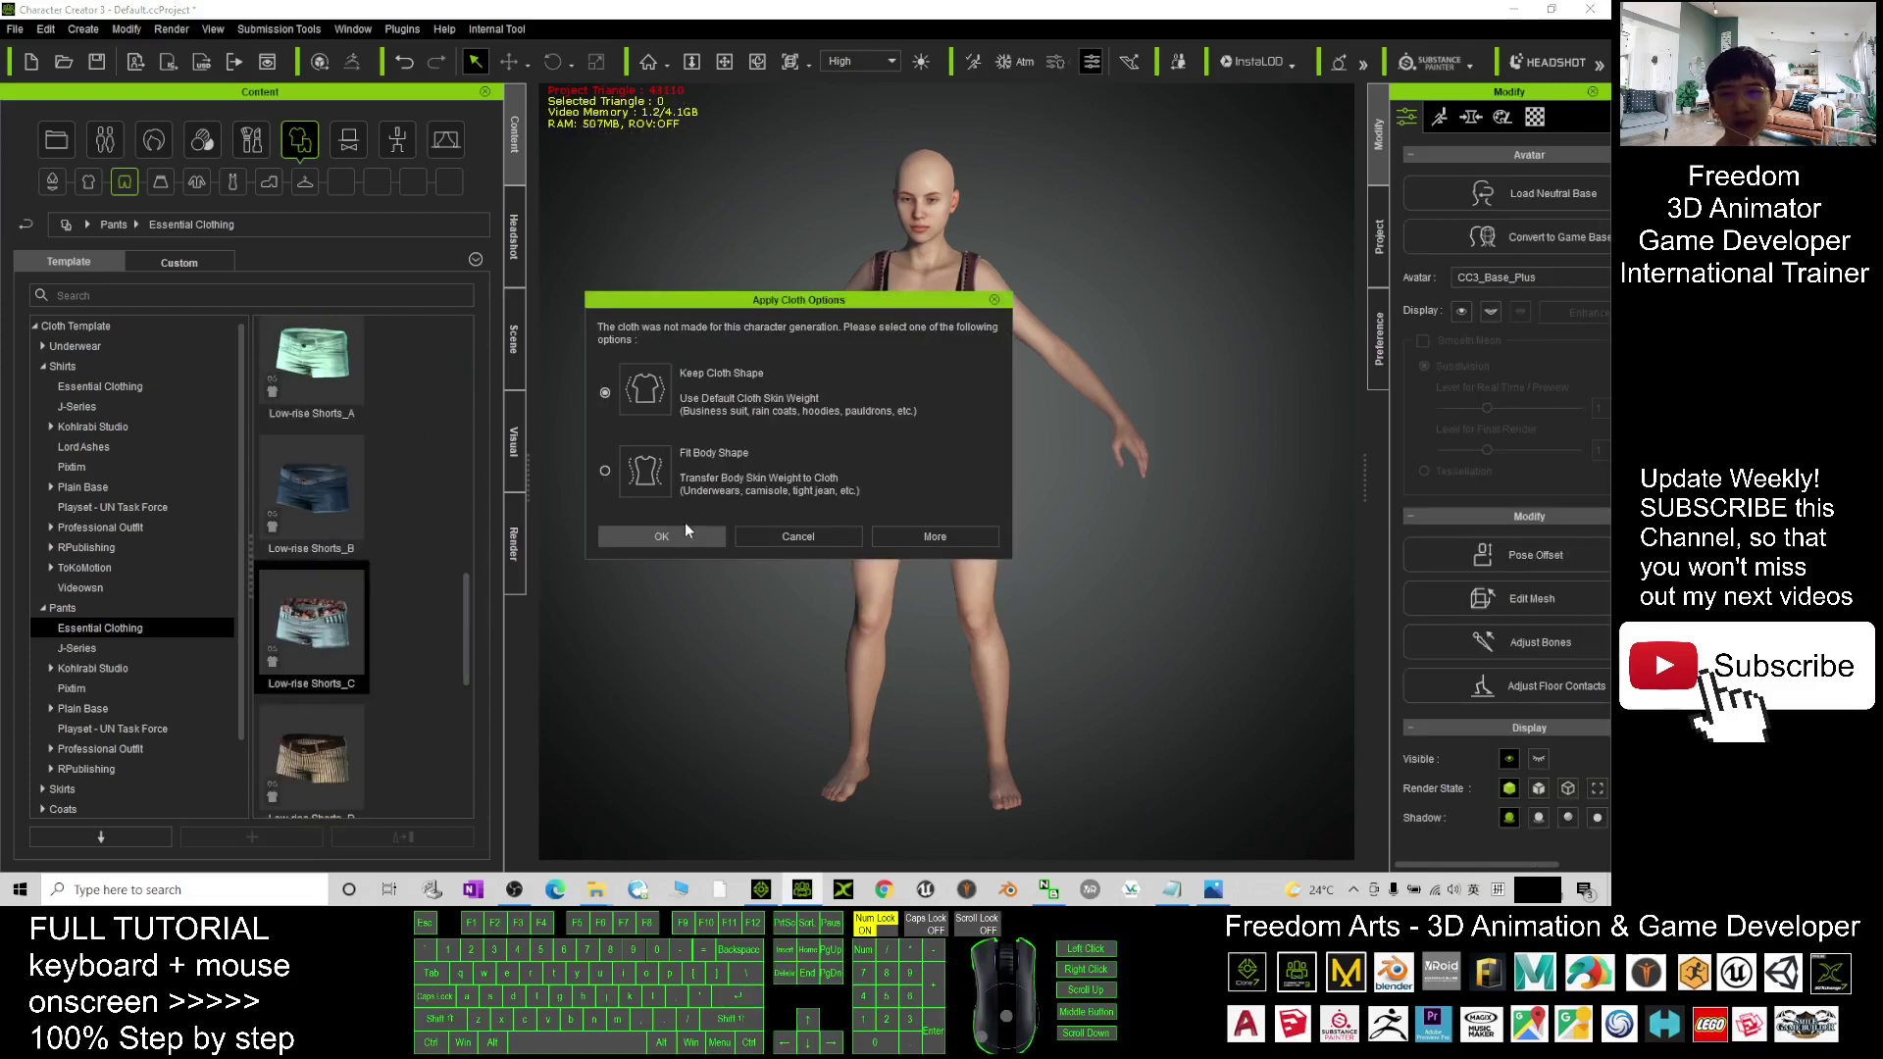
click(677, 534)
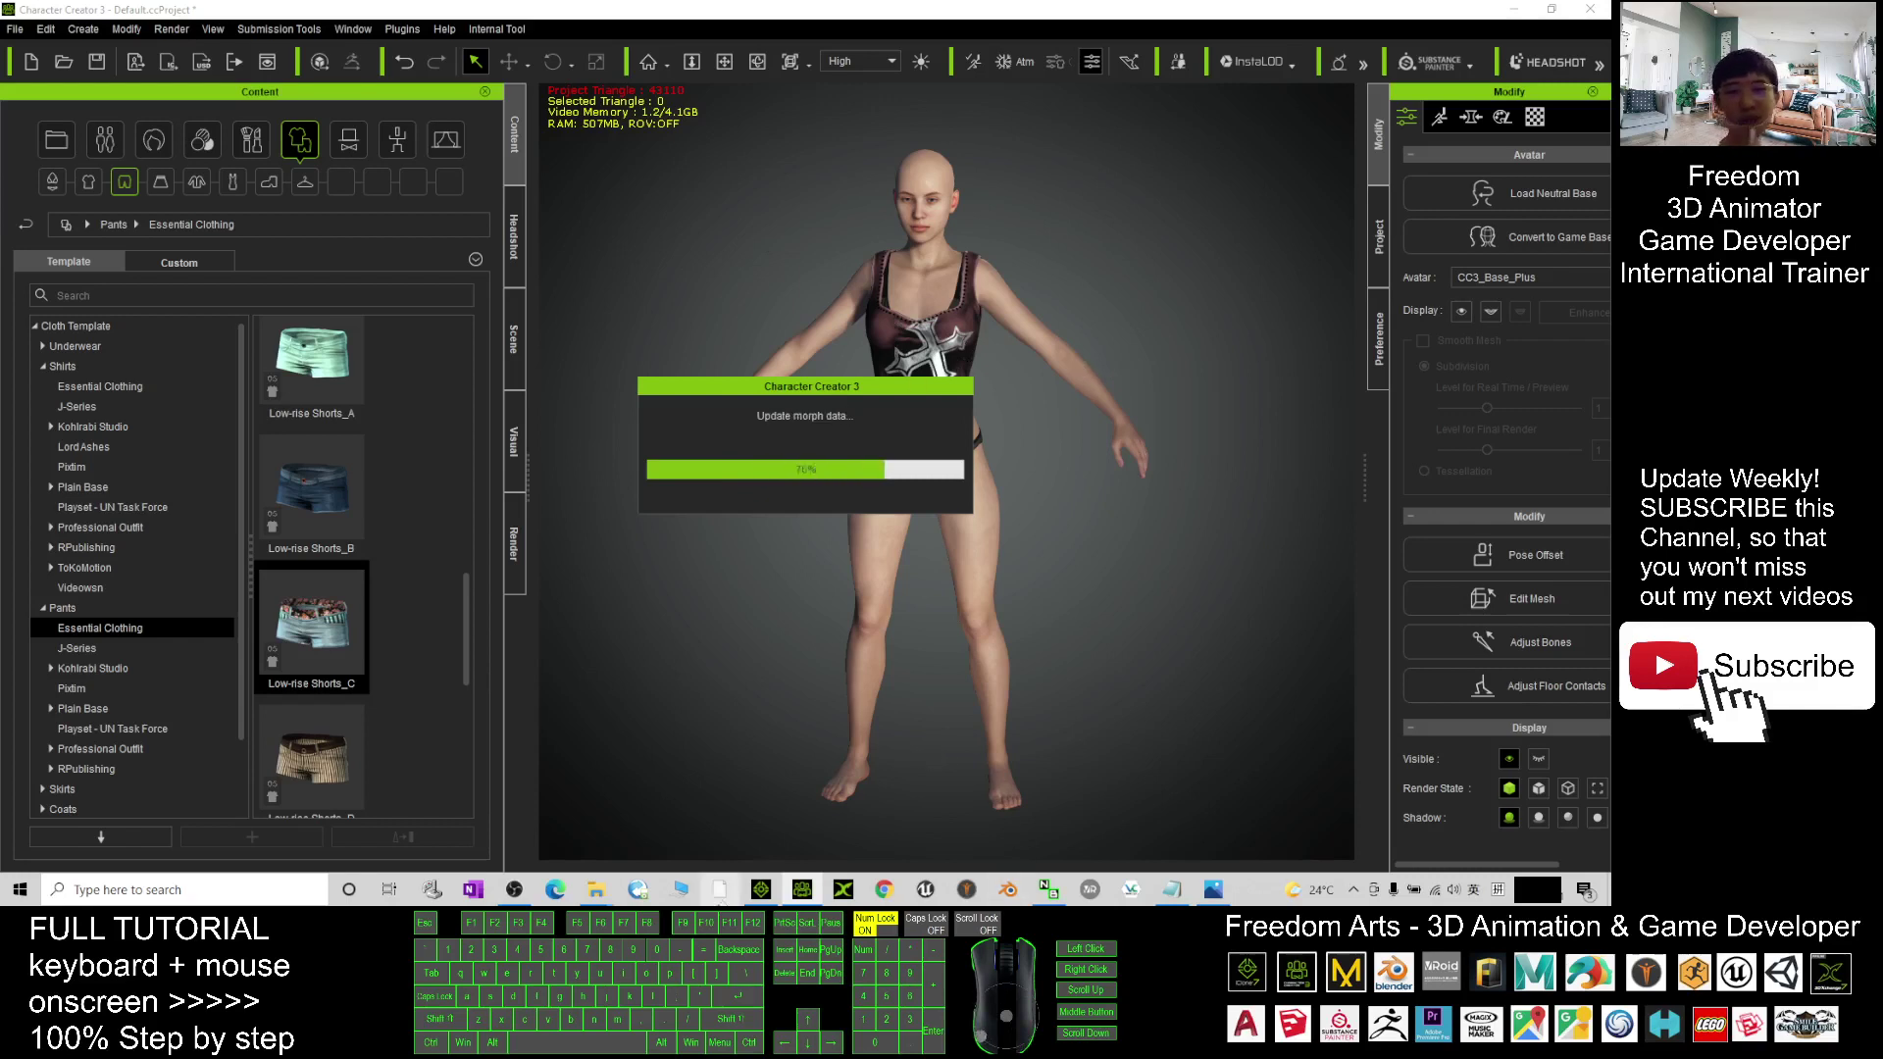
click(762, 889)
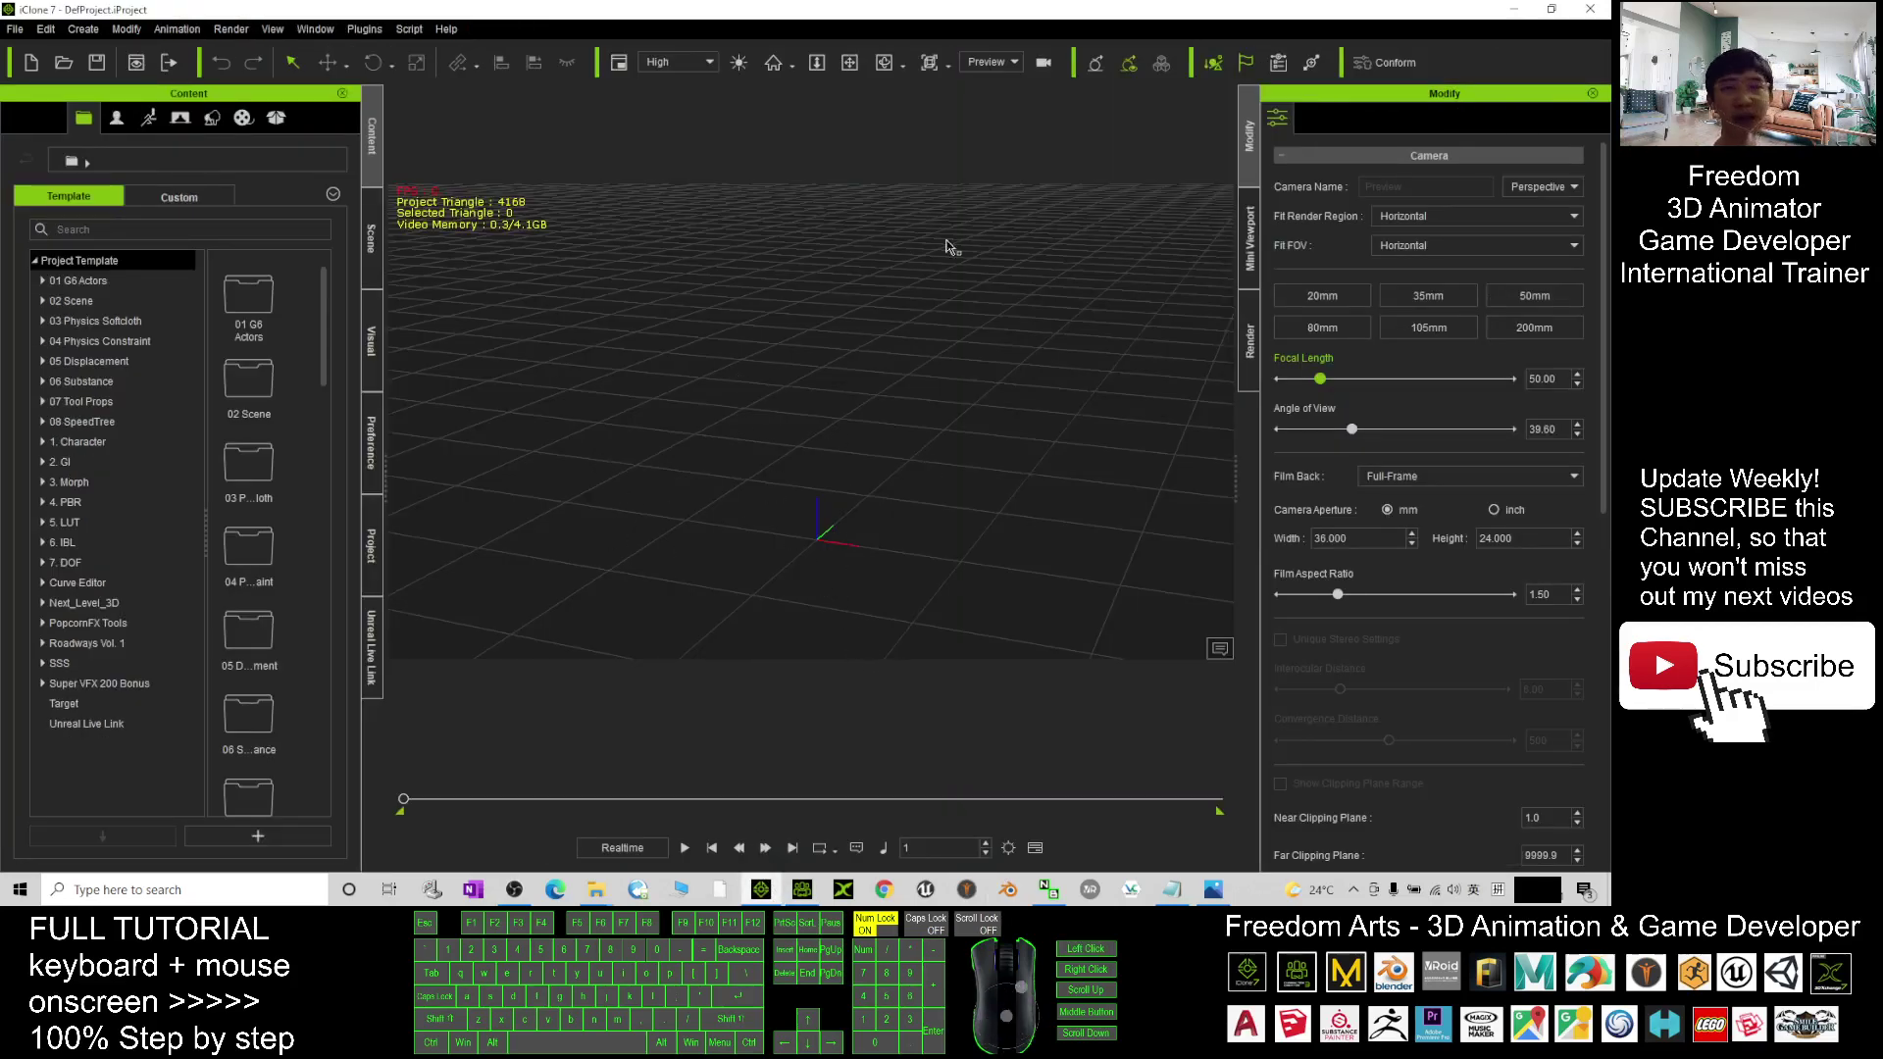
click(1513, 9)
scroll(1106, 504, up, 1)
scroll(1106, 503, down, 1)
Apply the _T Pose from the Motion templates to the avatar.
drag(1105, 502, 980, 511)
click(400, 140)
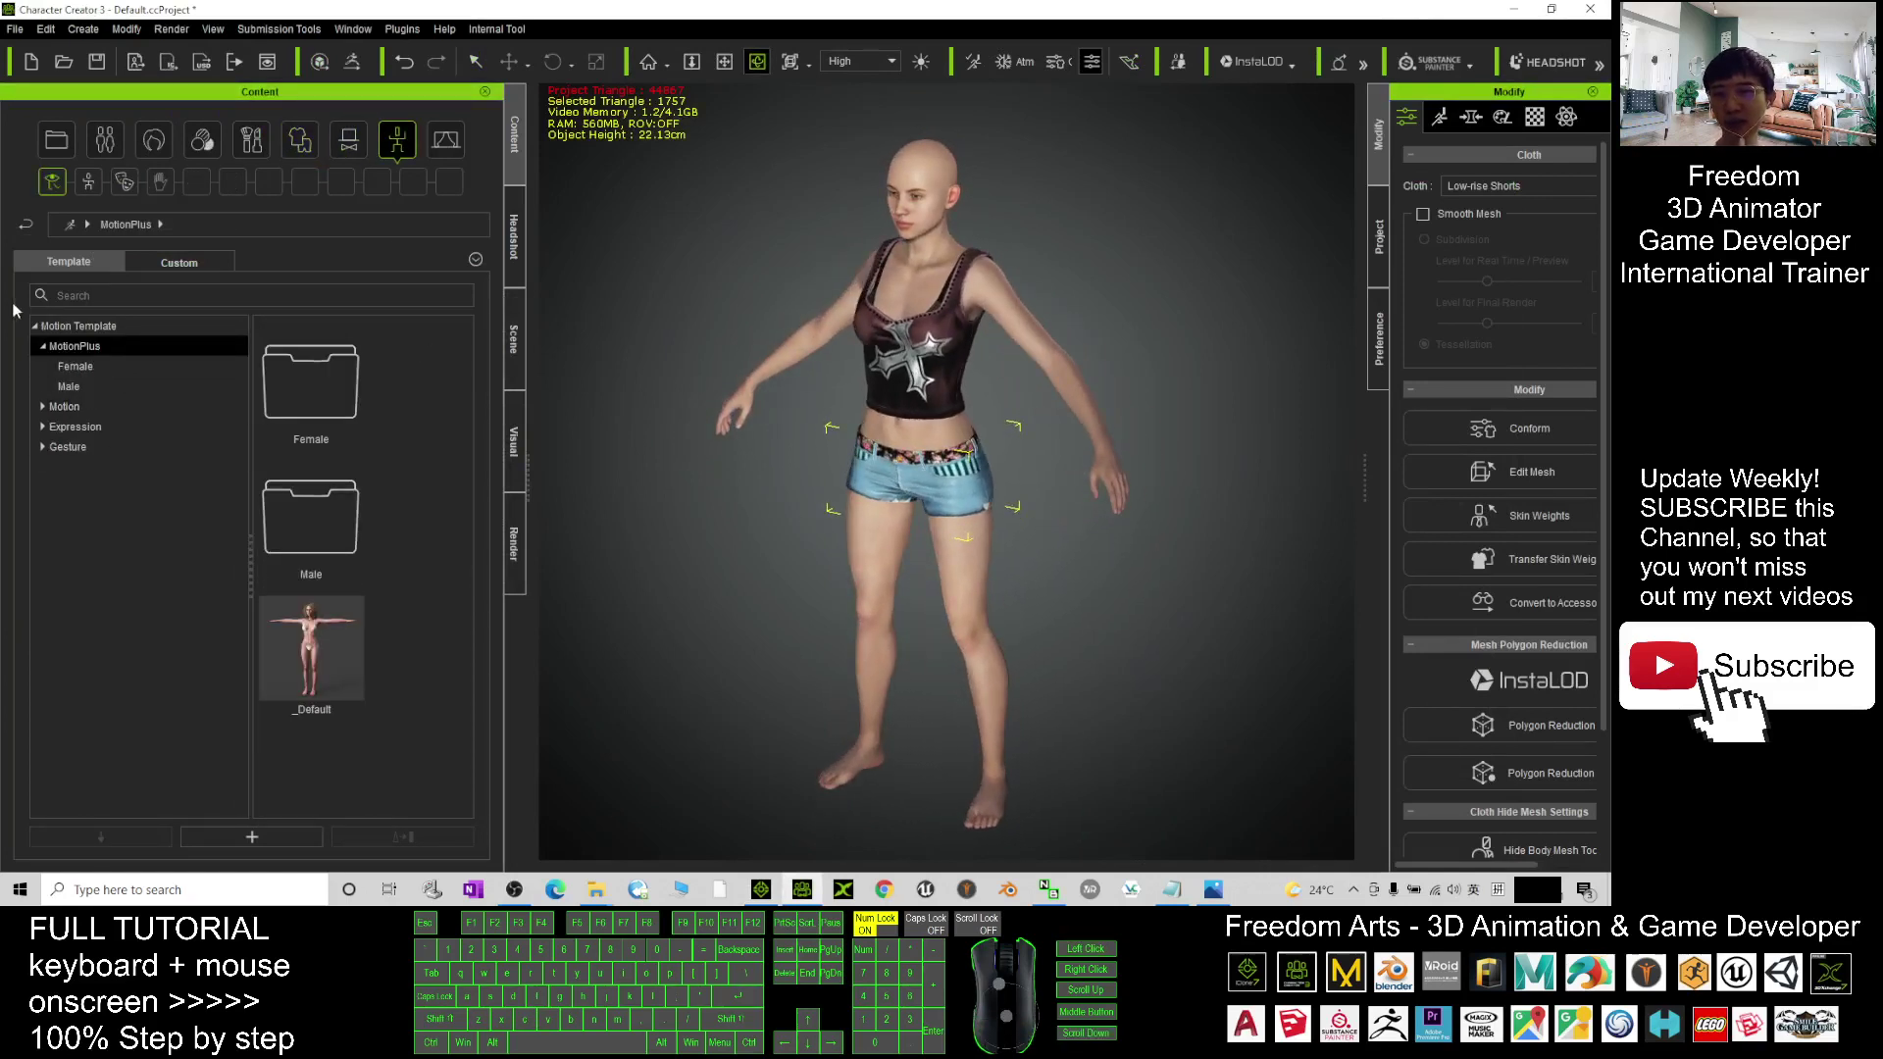
click(62, 408)
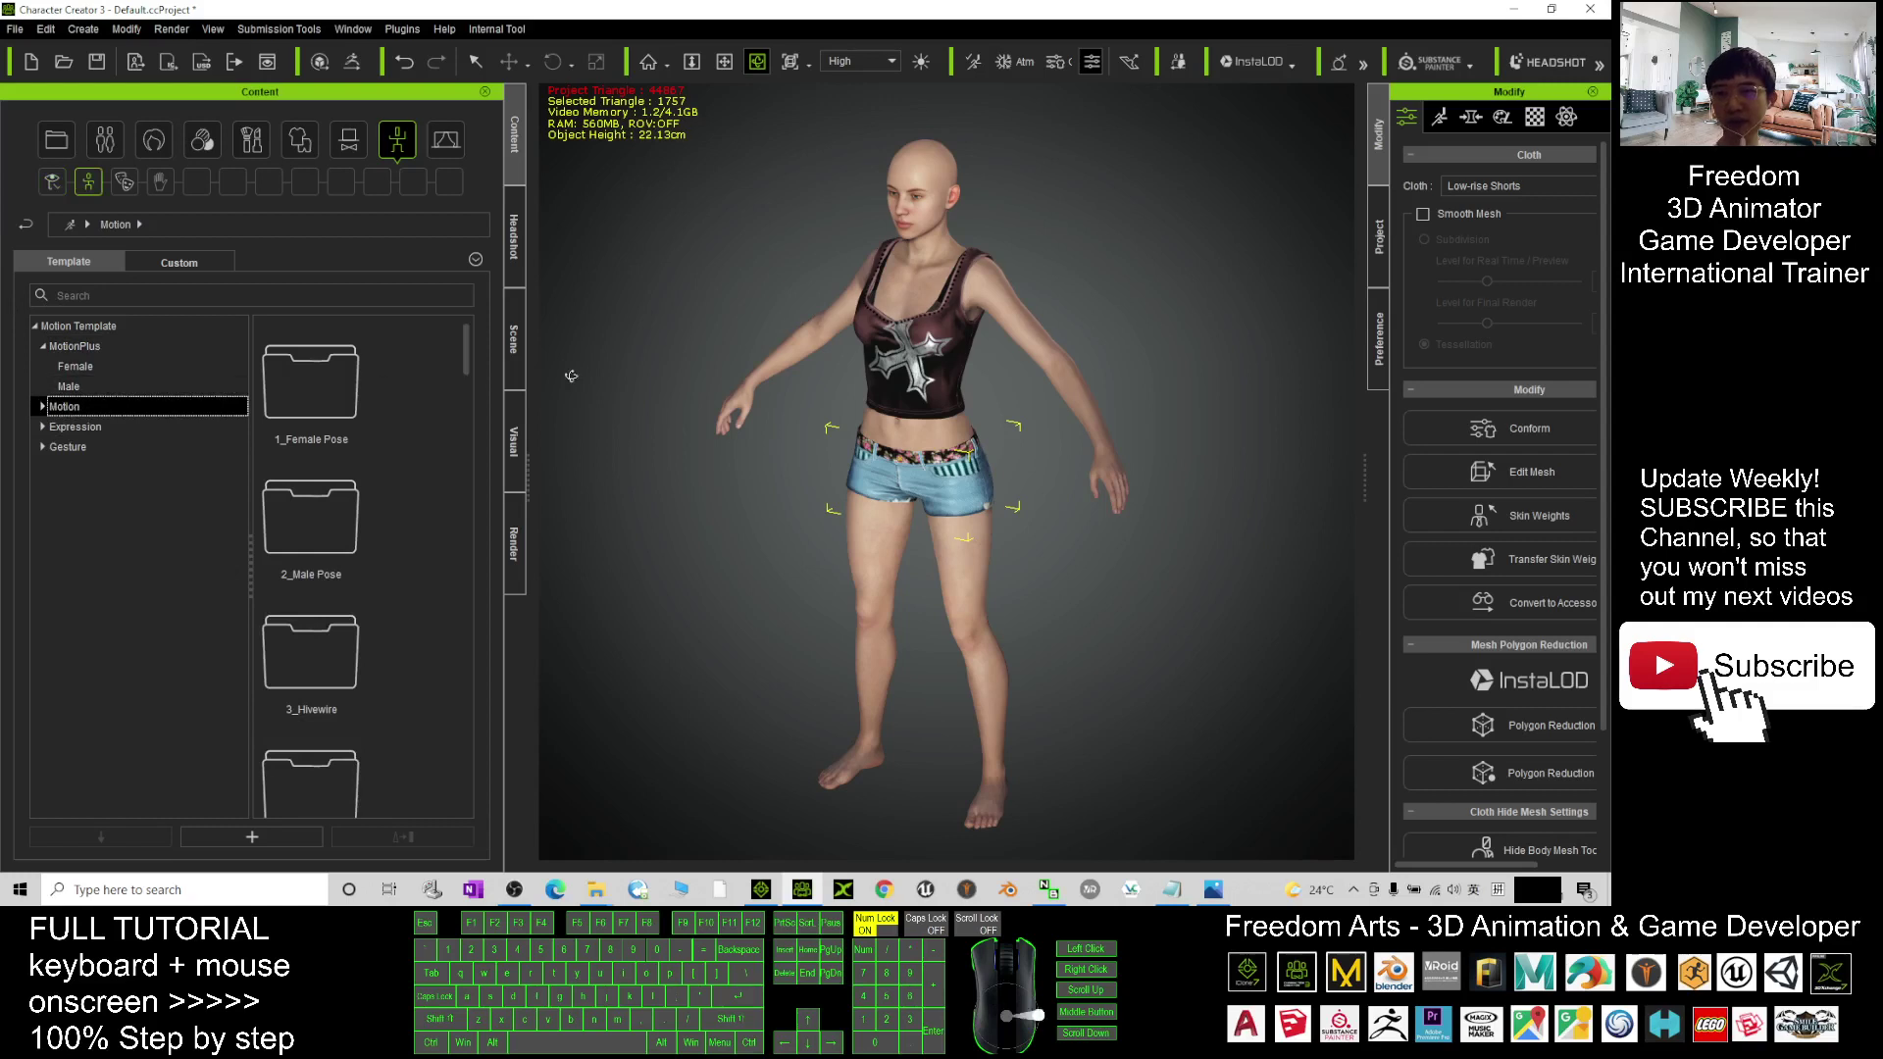
drag(473, 355, 483, 774)
double_click(312, 623)
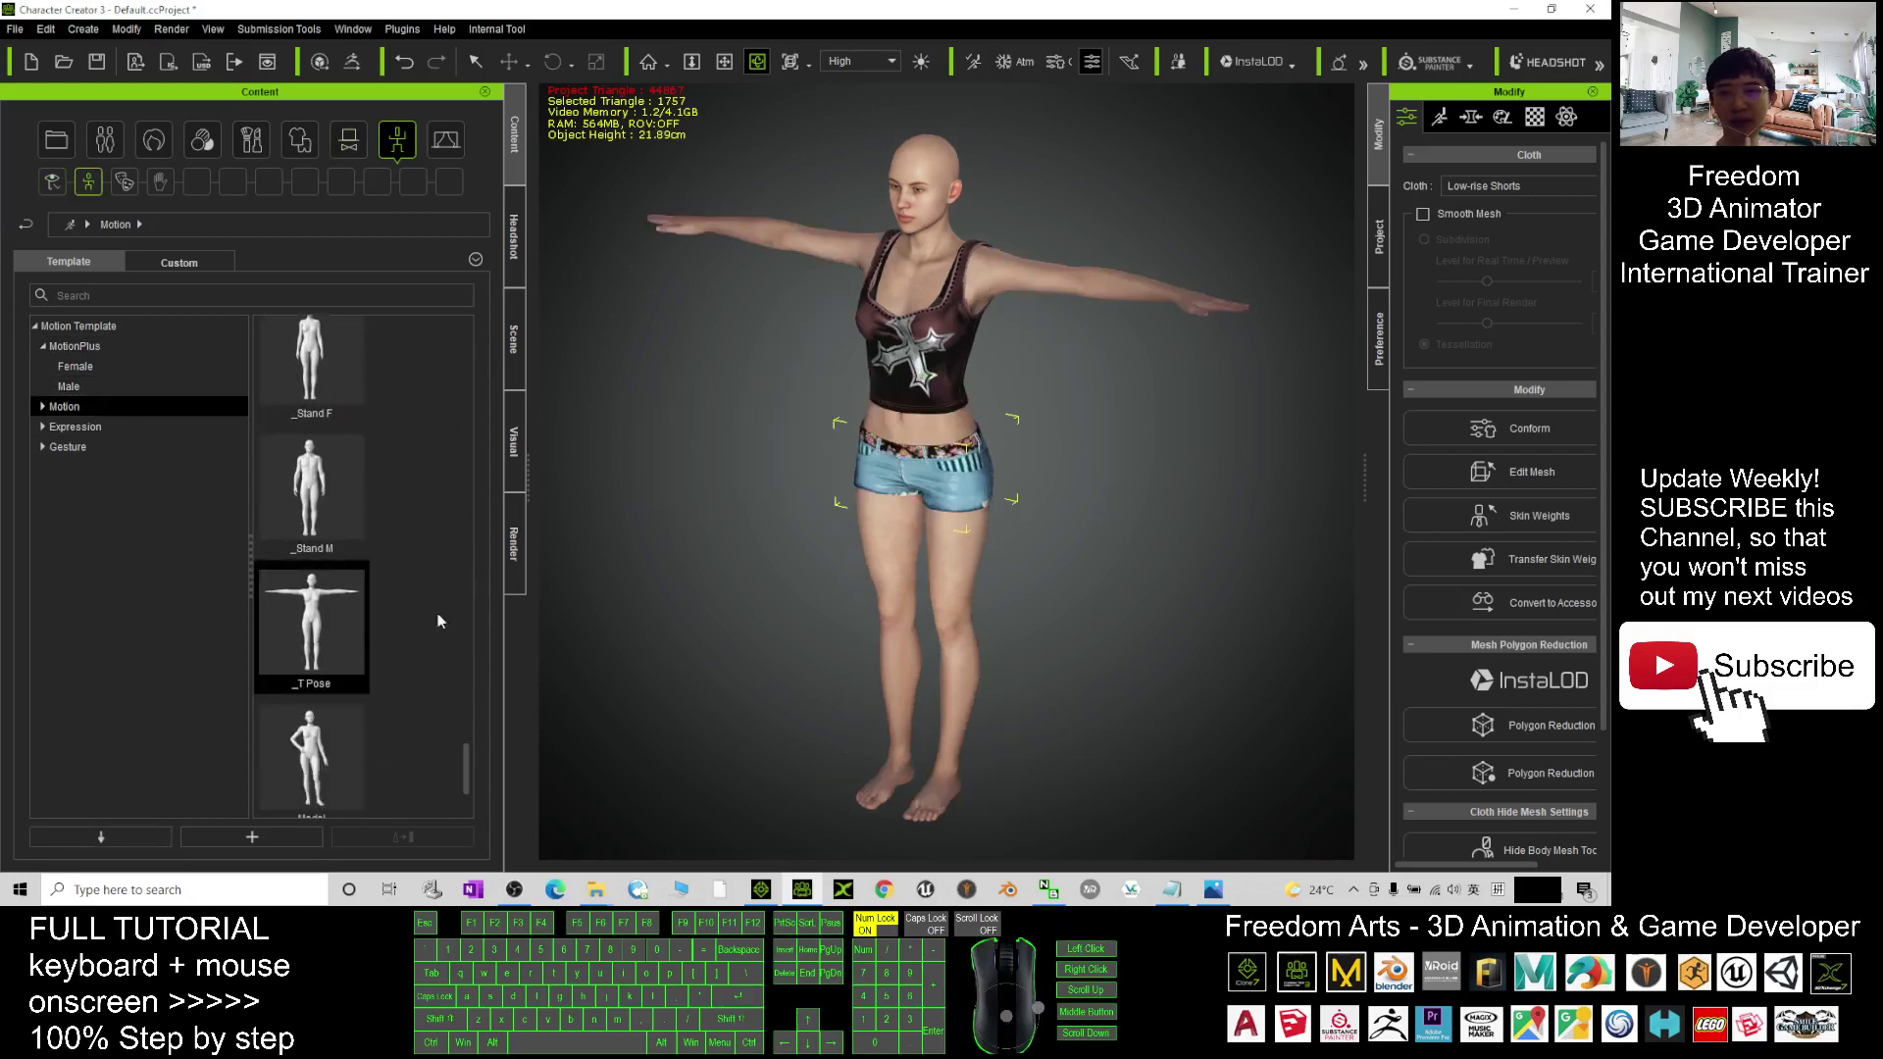
drag(1032, 408, 896, 480)
Select the Camisole in the scene list and convert it to an accessory with Bake Current Shape.
click(906, 339)
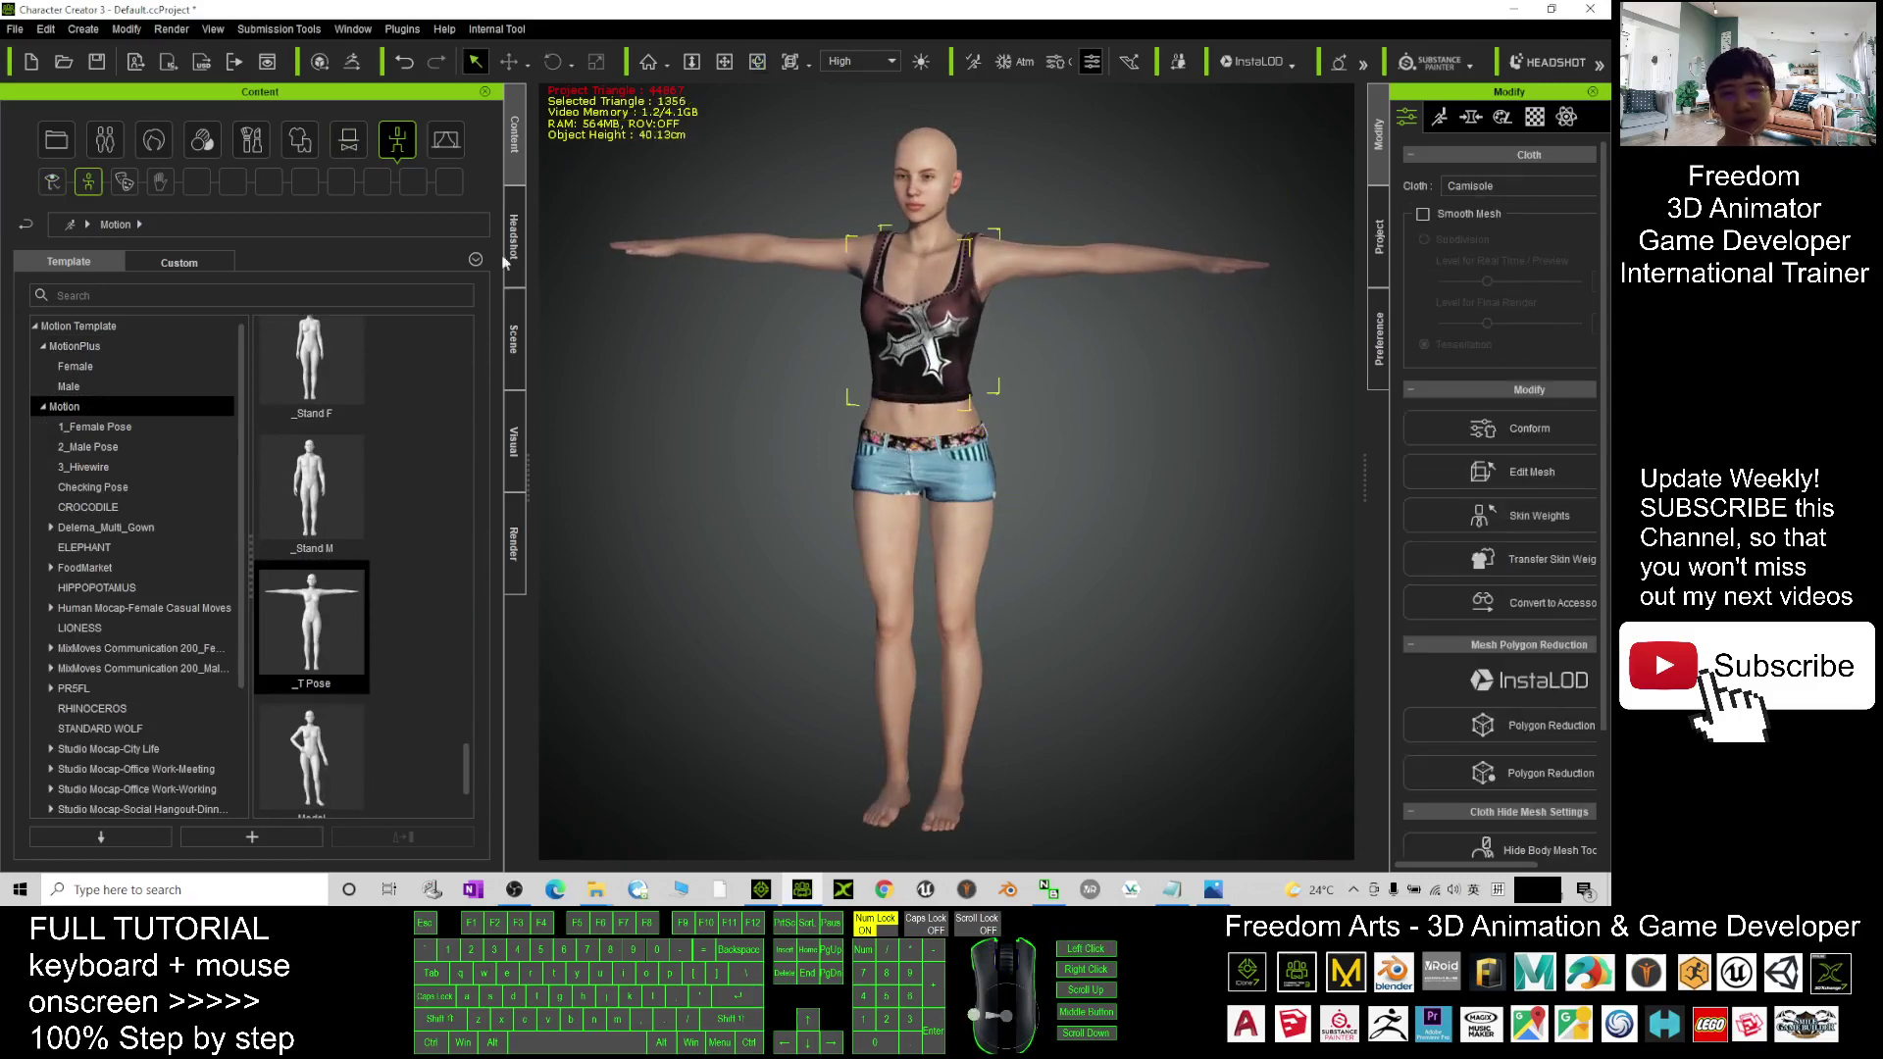
click(512, 338)
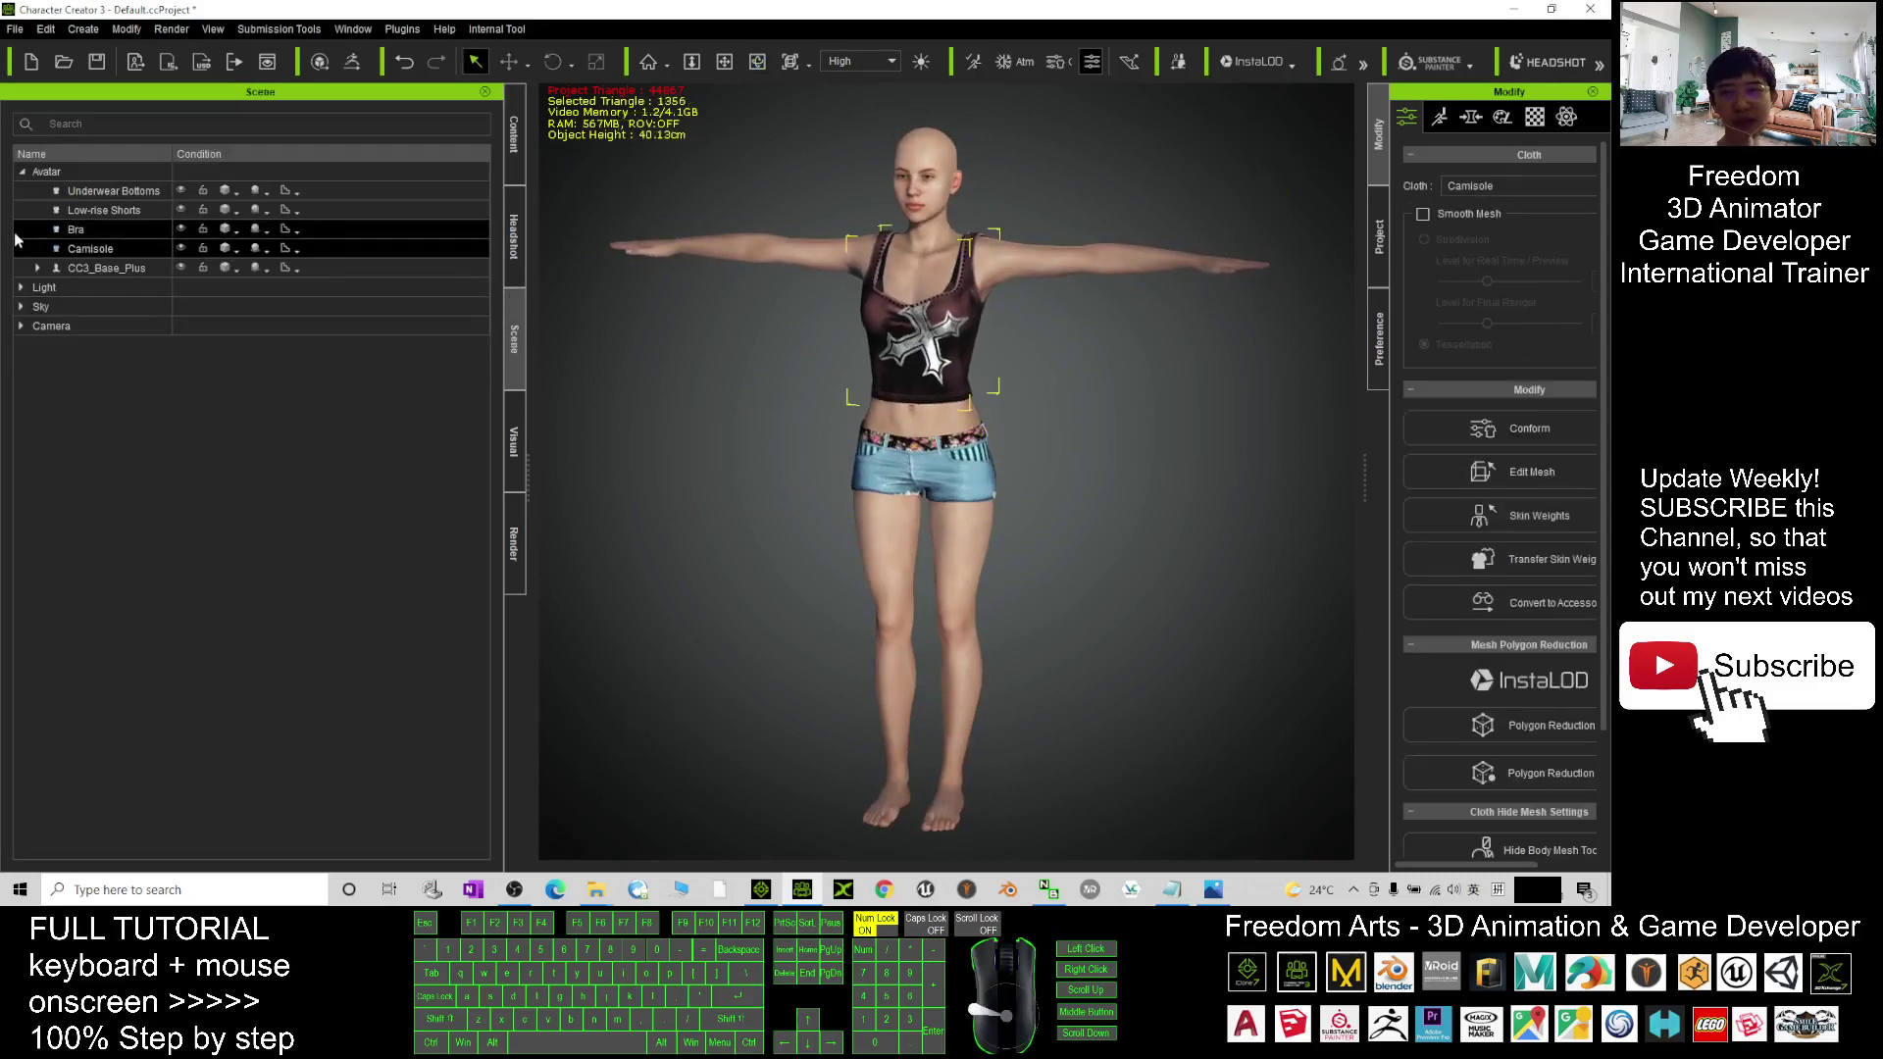
click(108, 268)
click(123, 251)
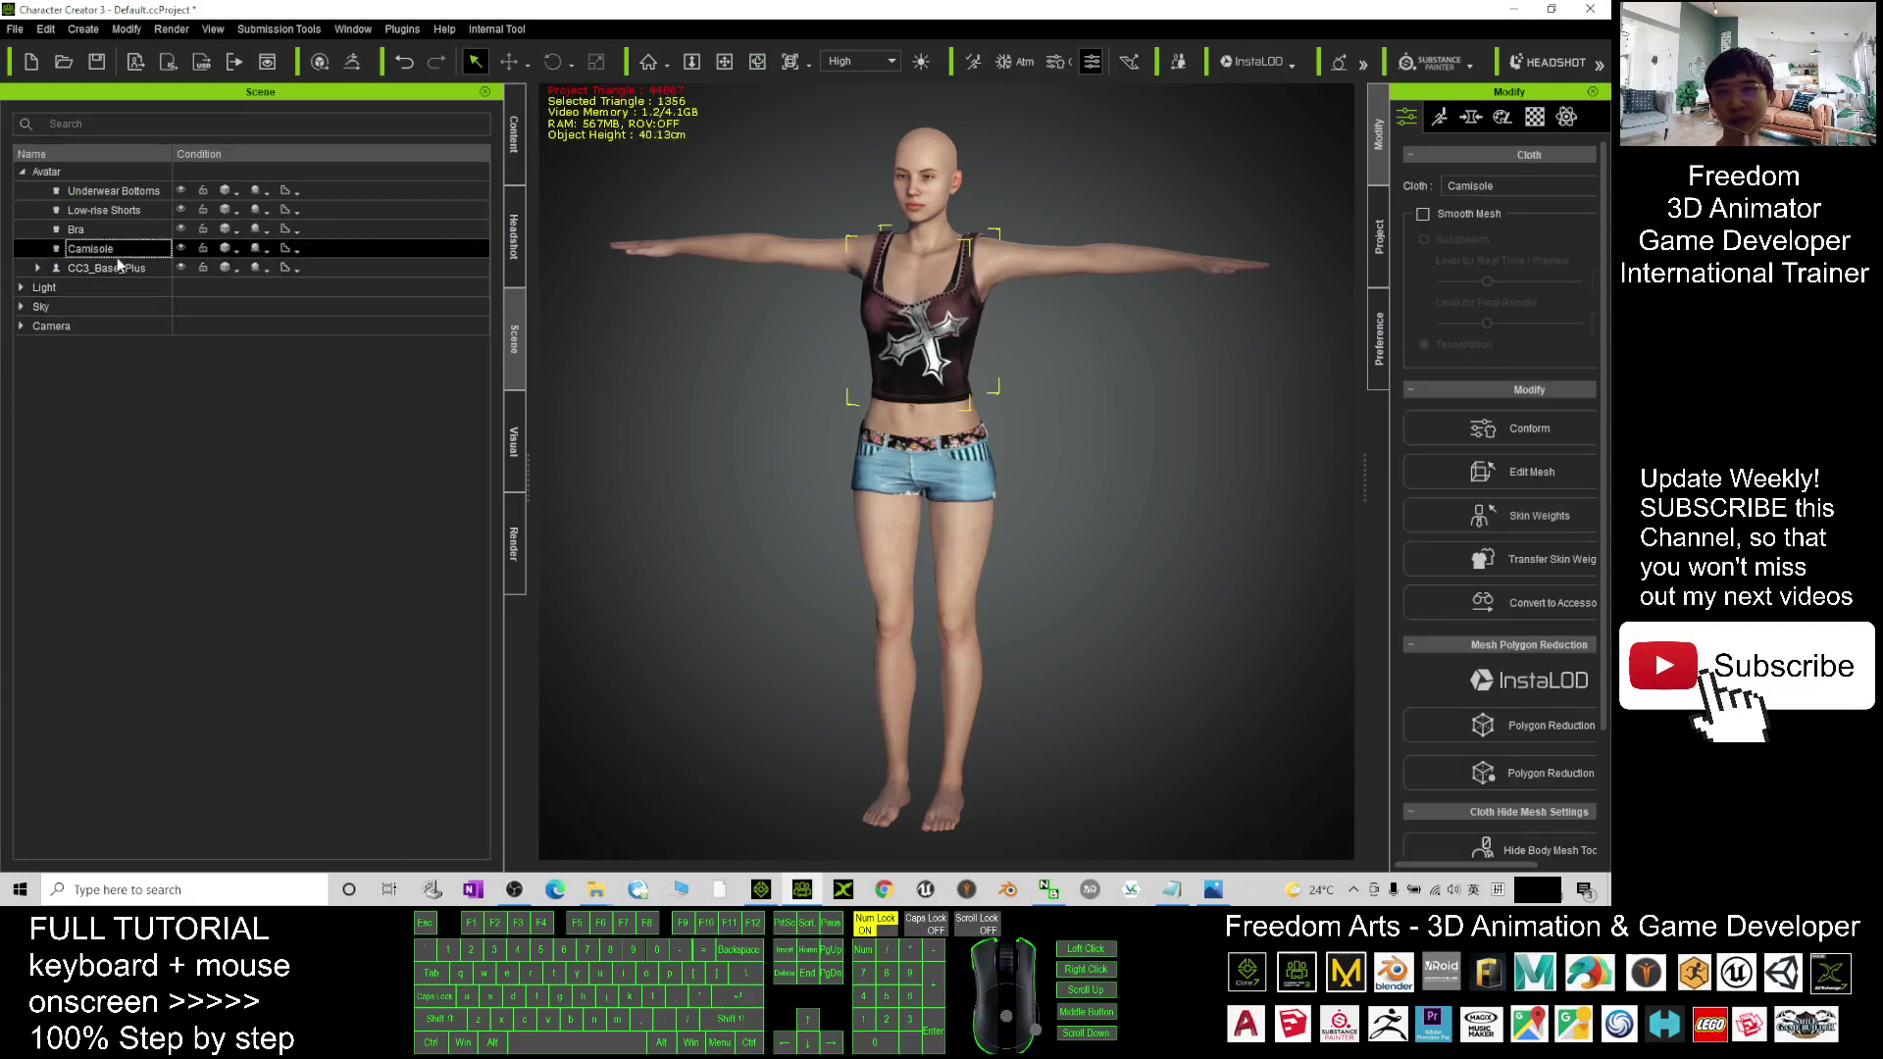
scroll(981, 384, up, 1)
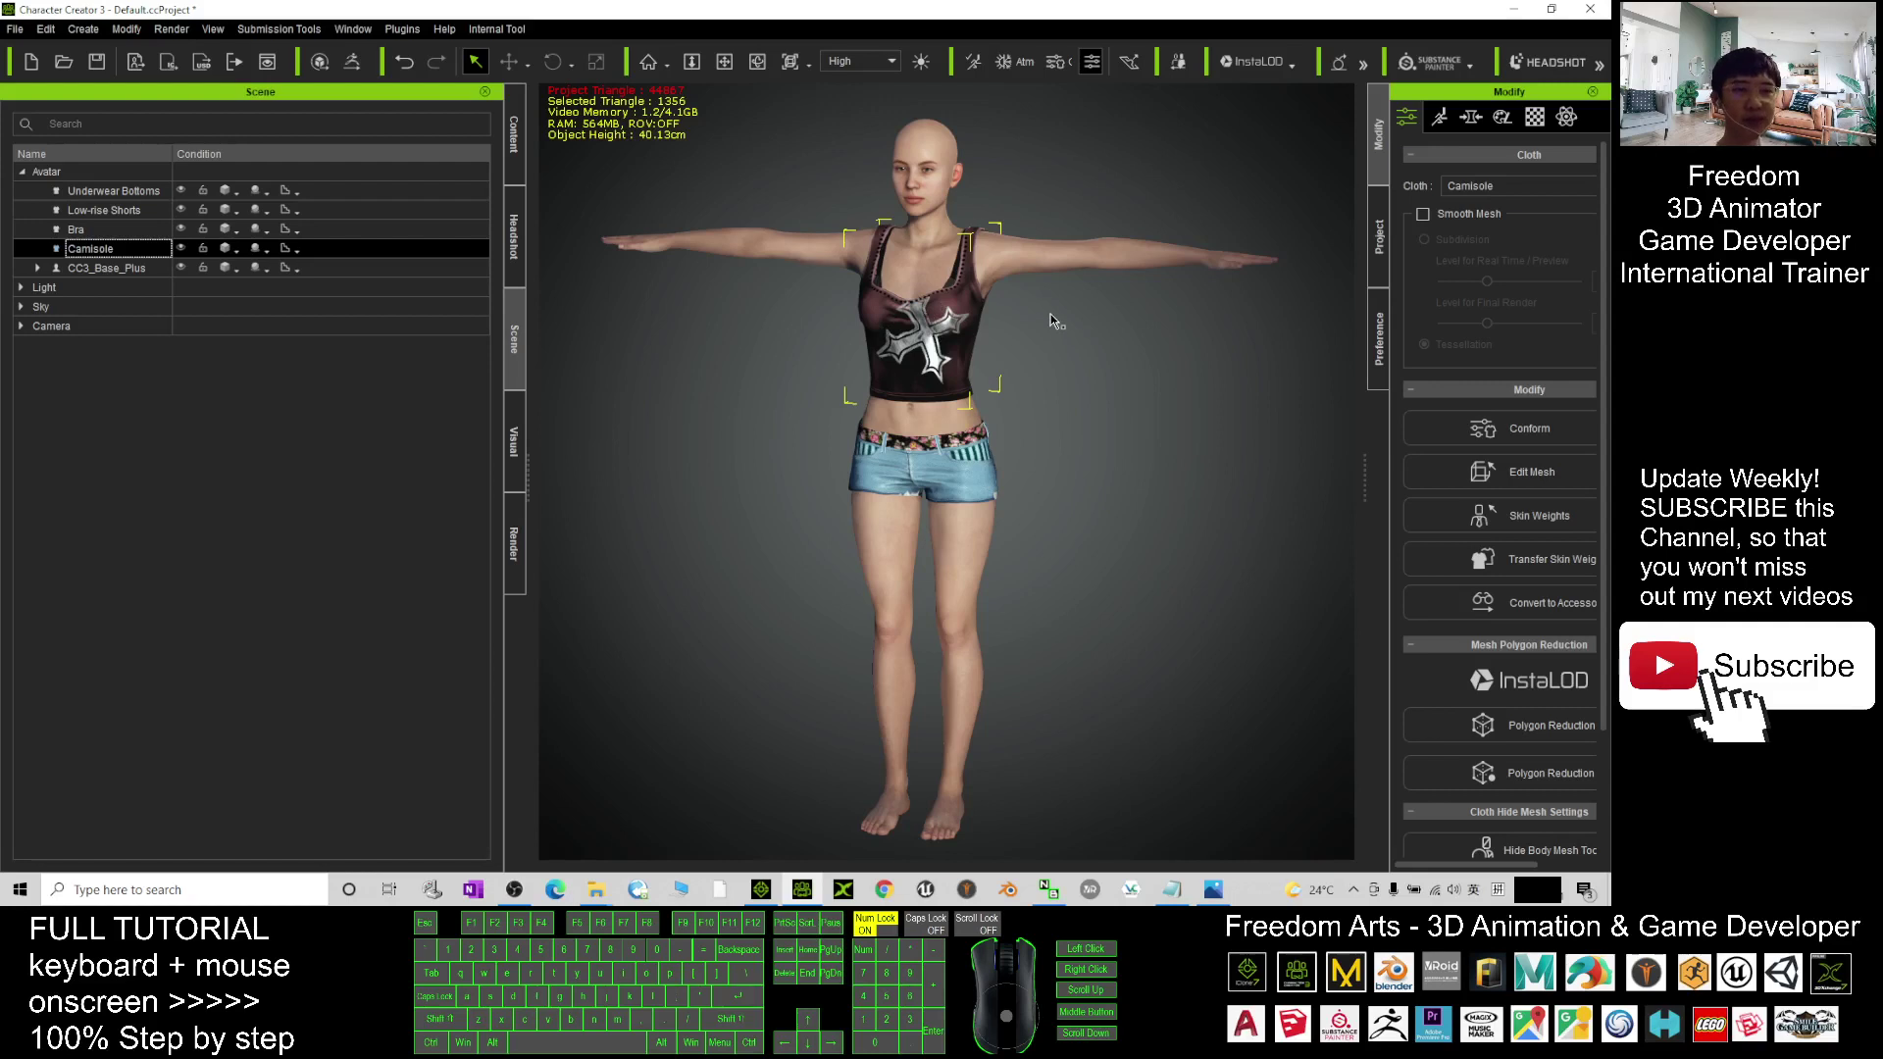
drag(1364, 476, 1193, 476)
click(115, 251)
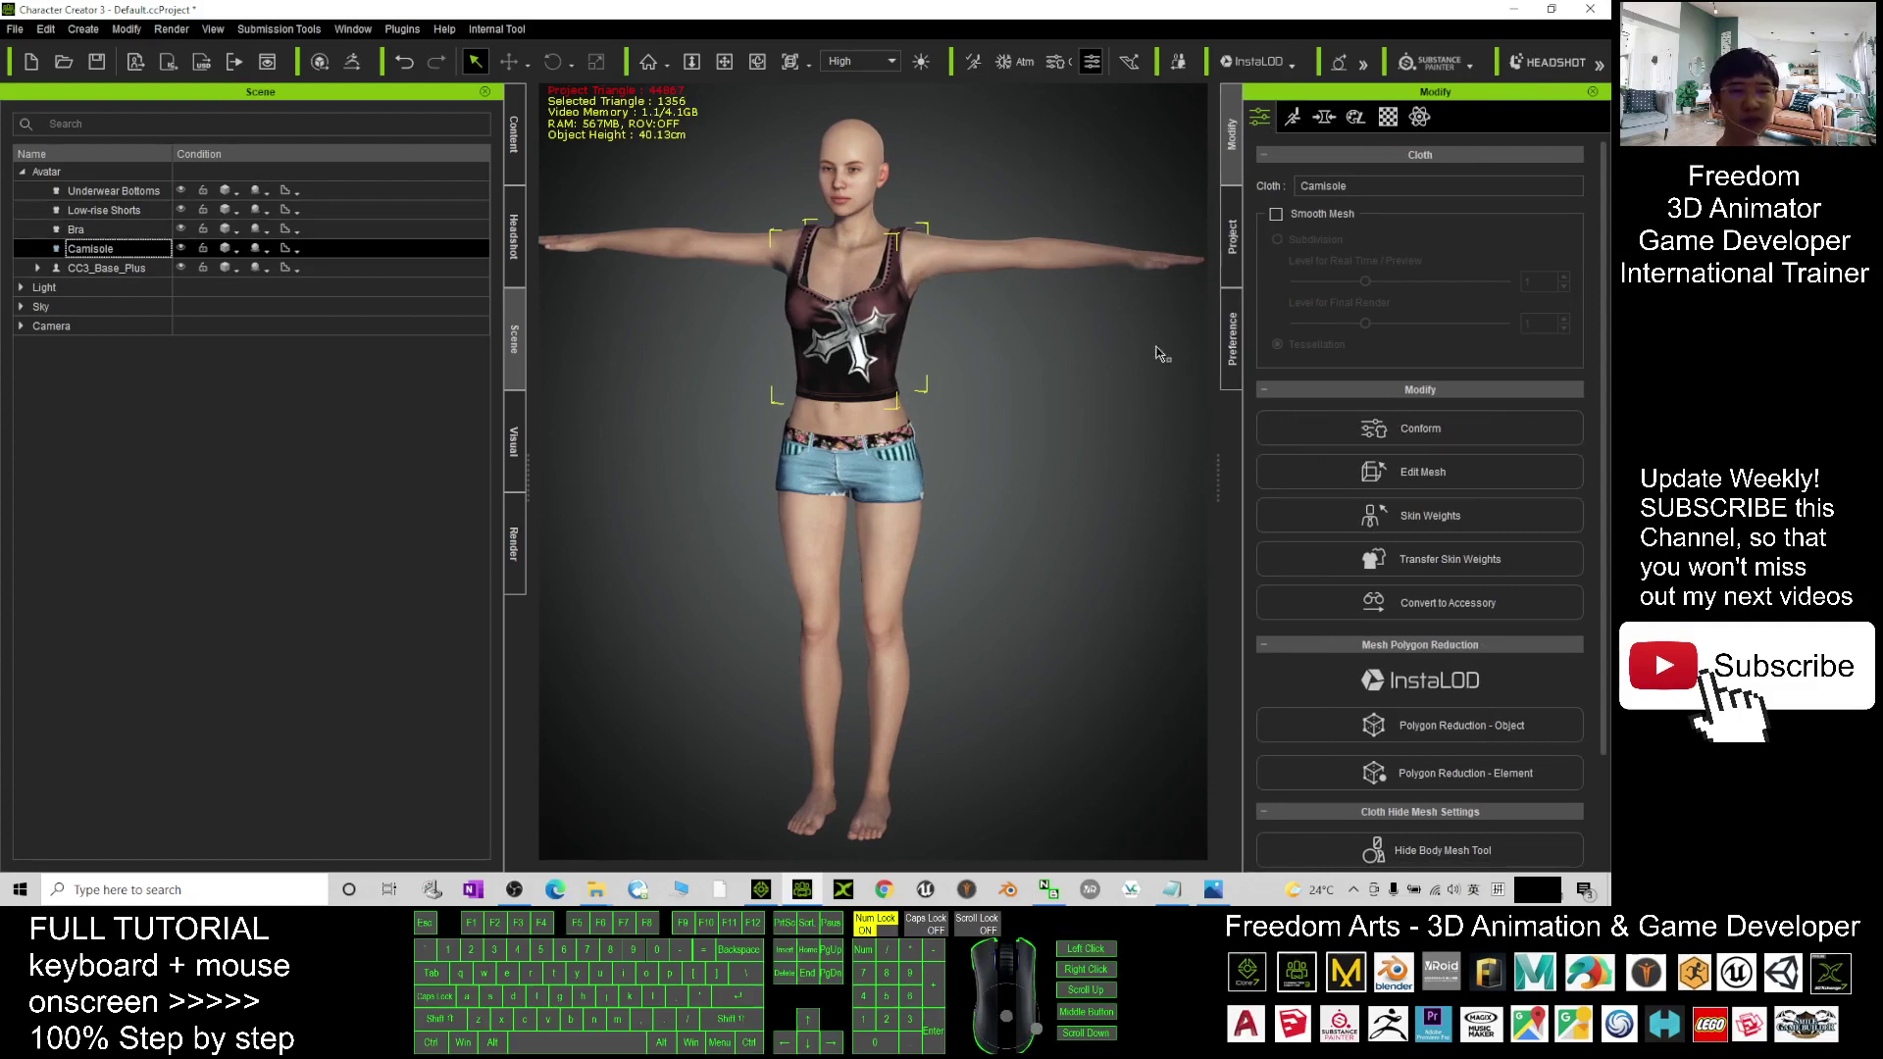
click(1416, 603)
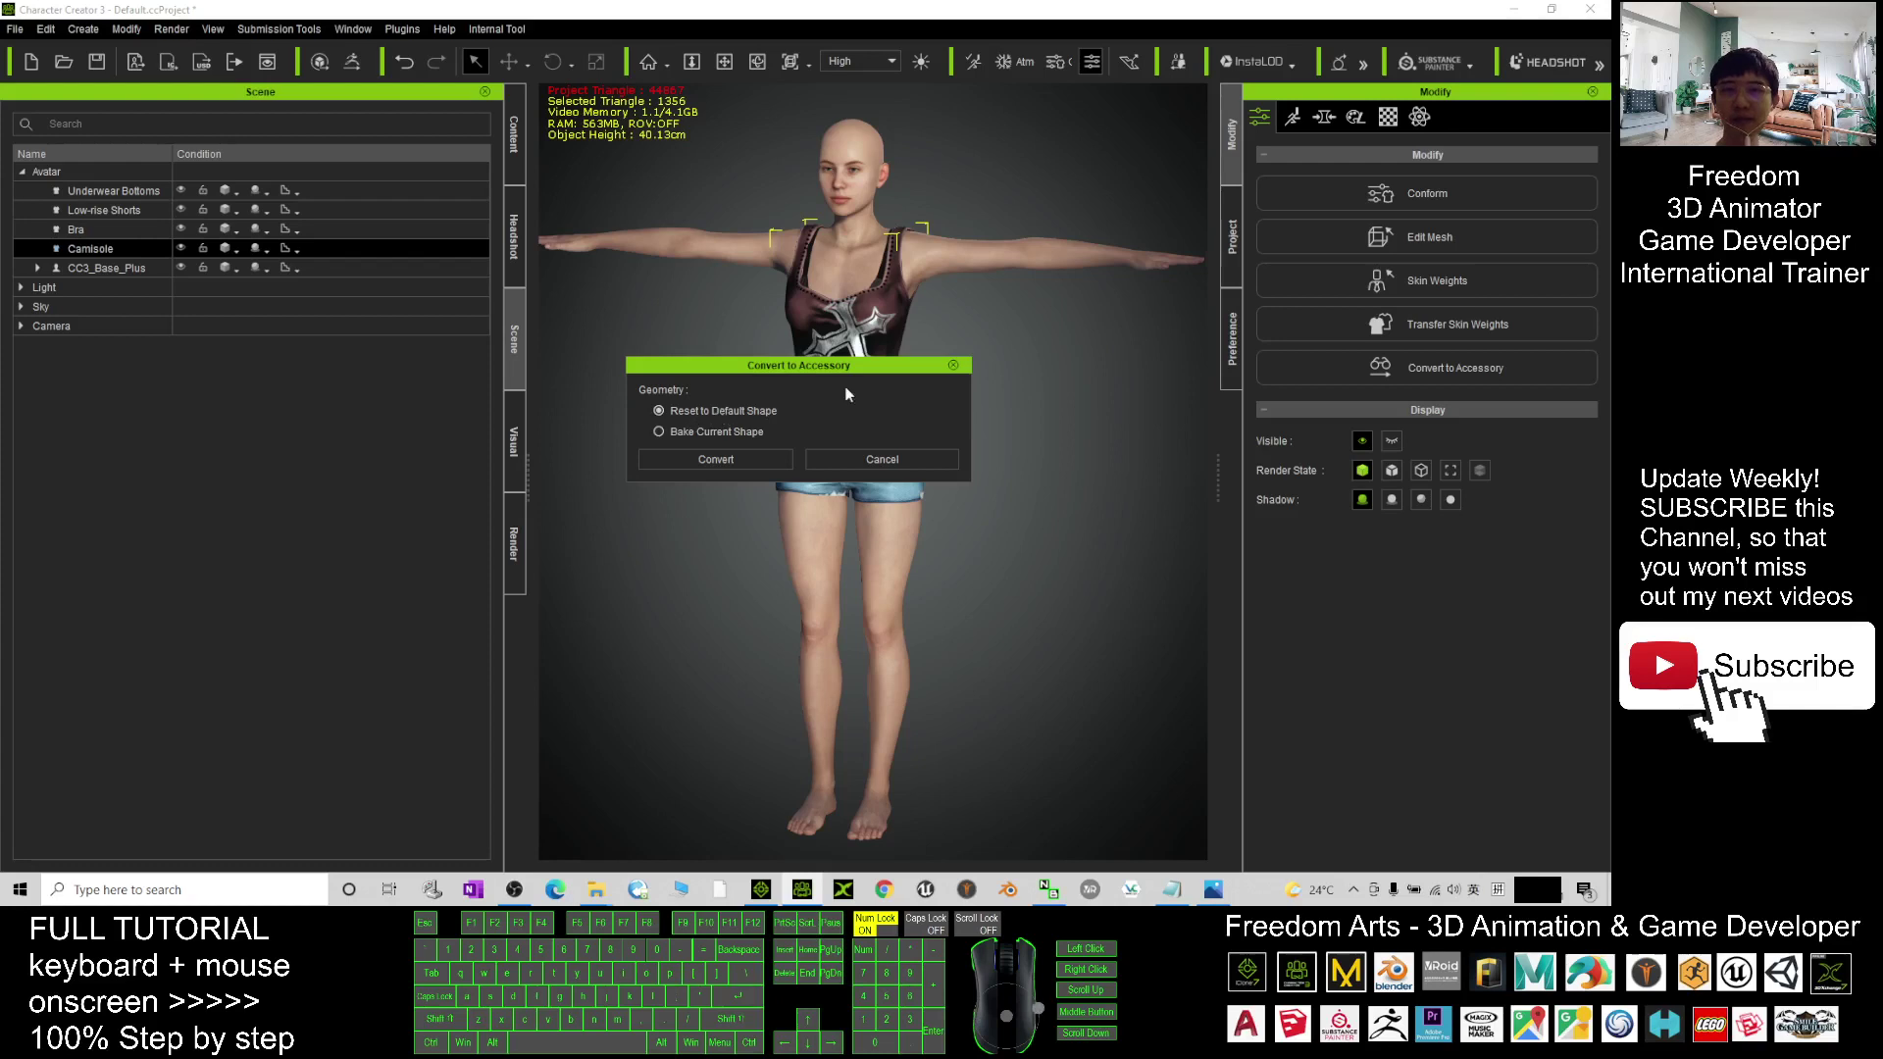
click(659, 432)
click(696, 461)
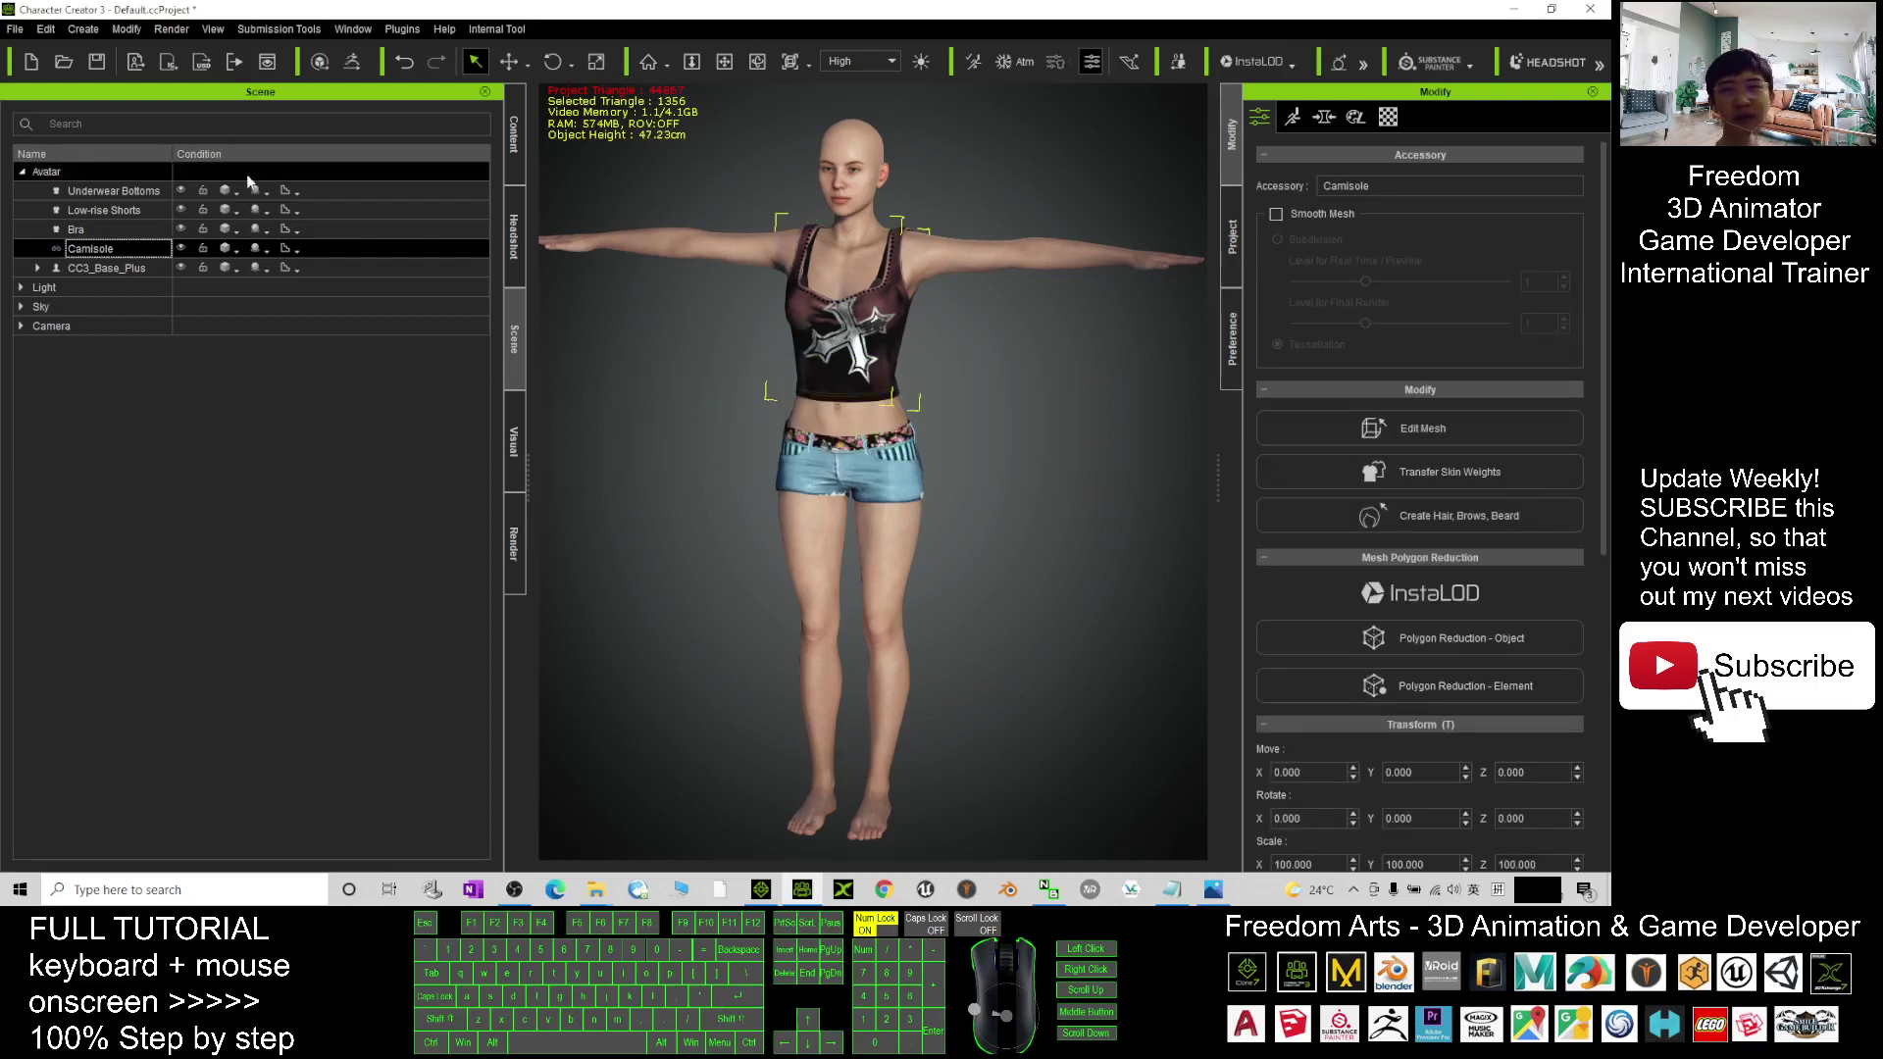
Convert the Bra to an accessory with Bake Current Shape.
click(95, 231)
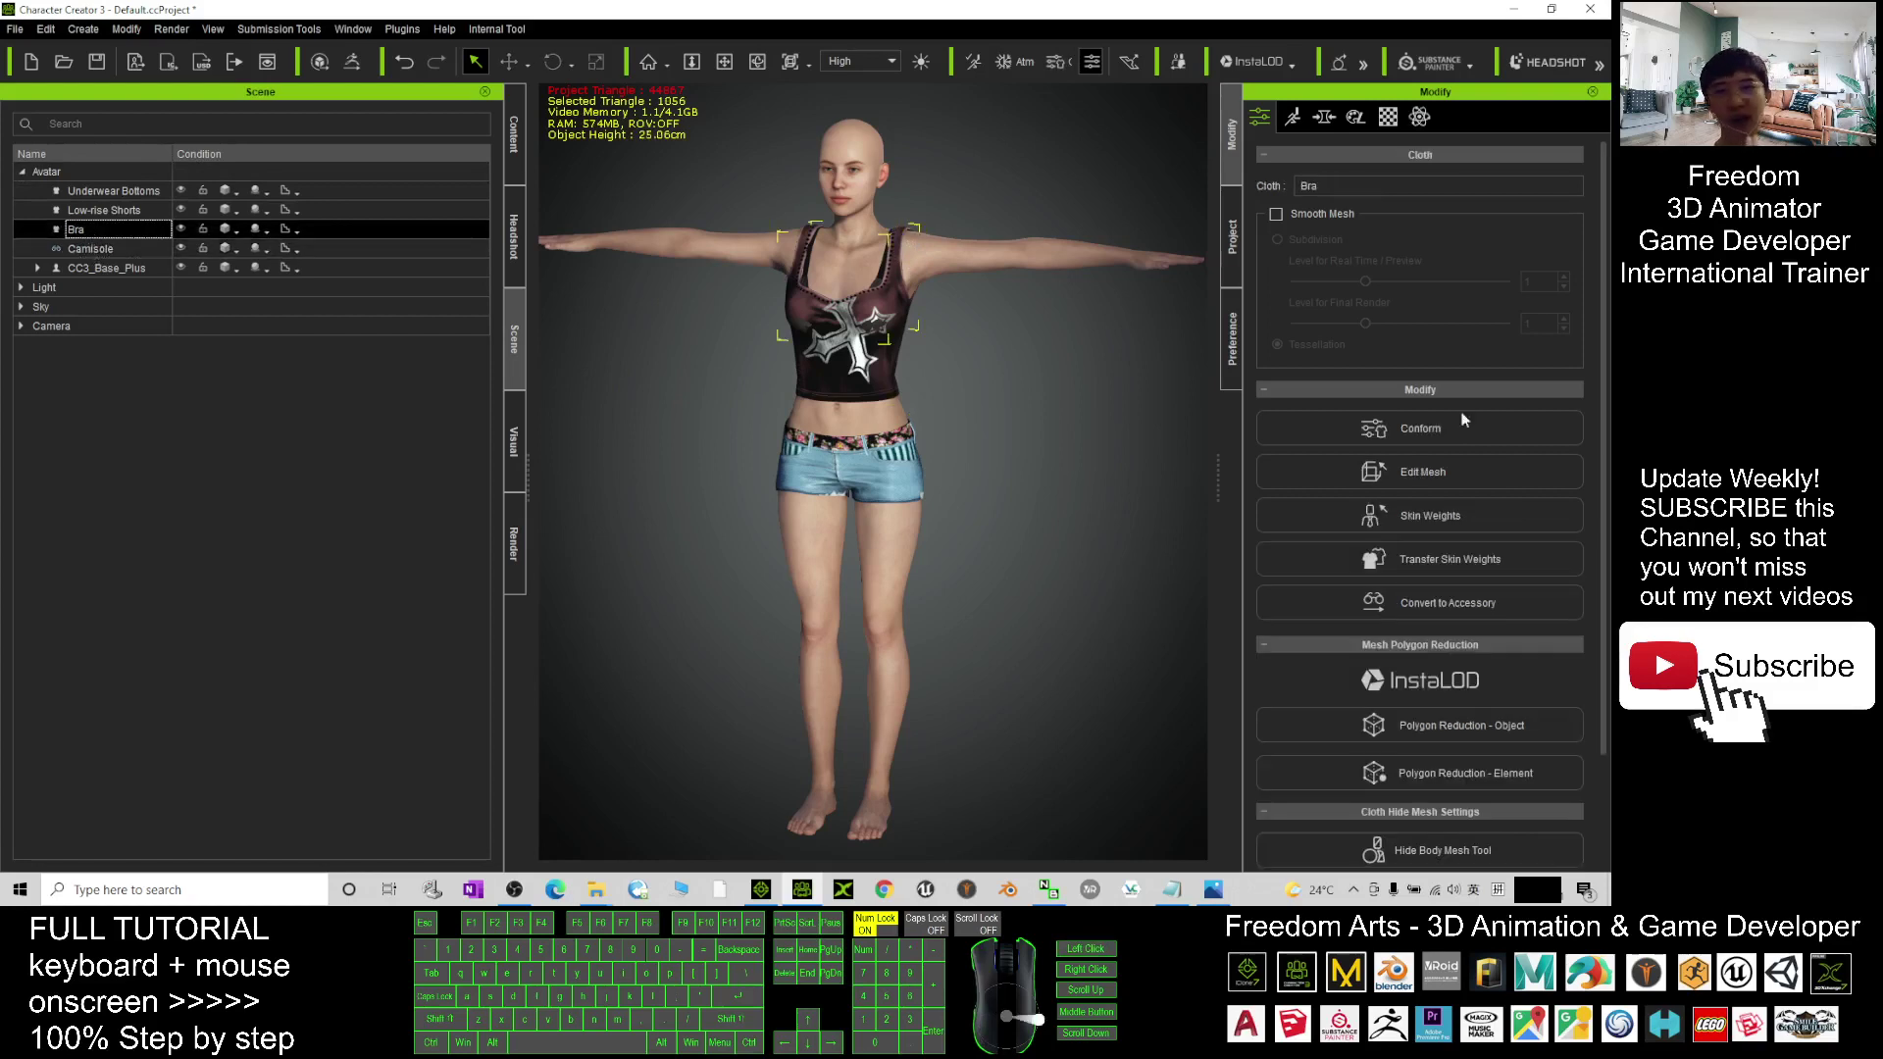
click(1438, 604)
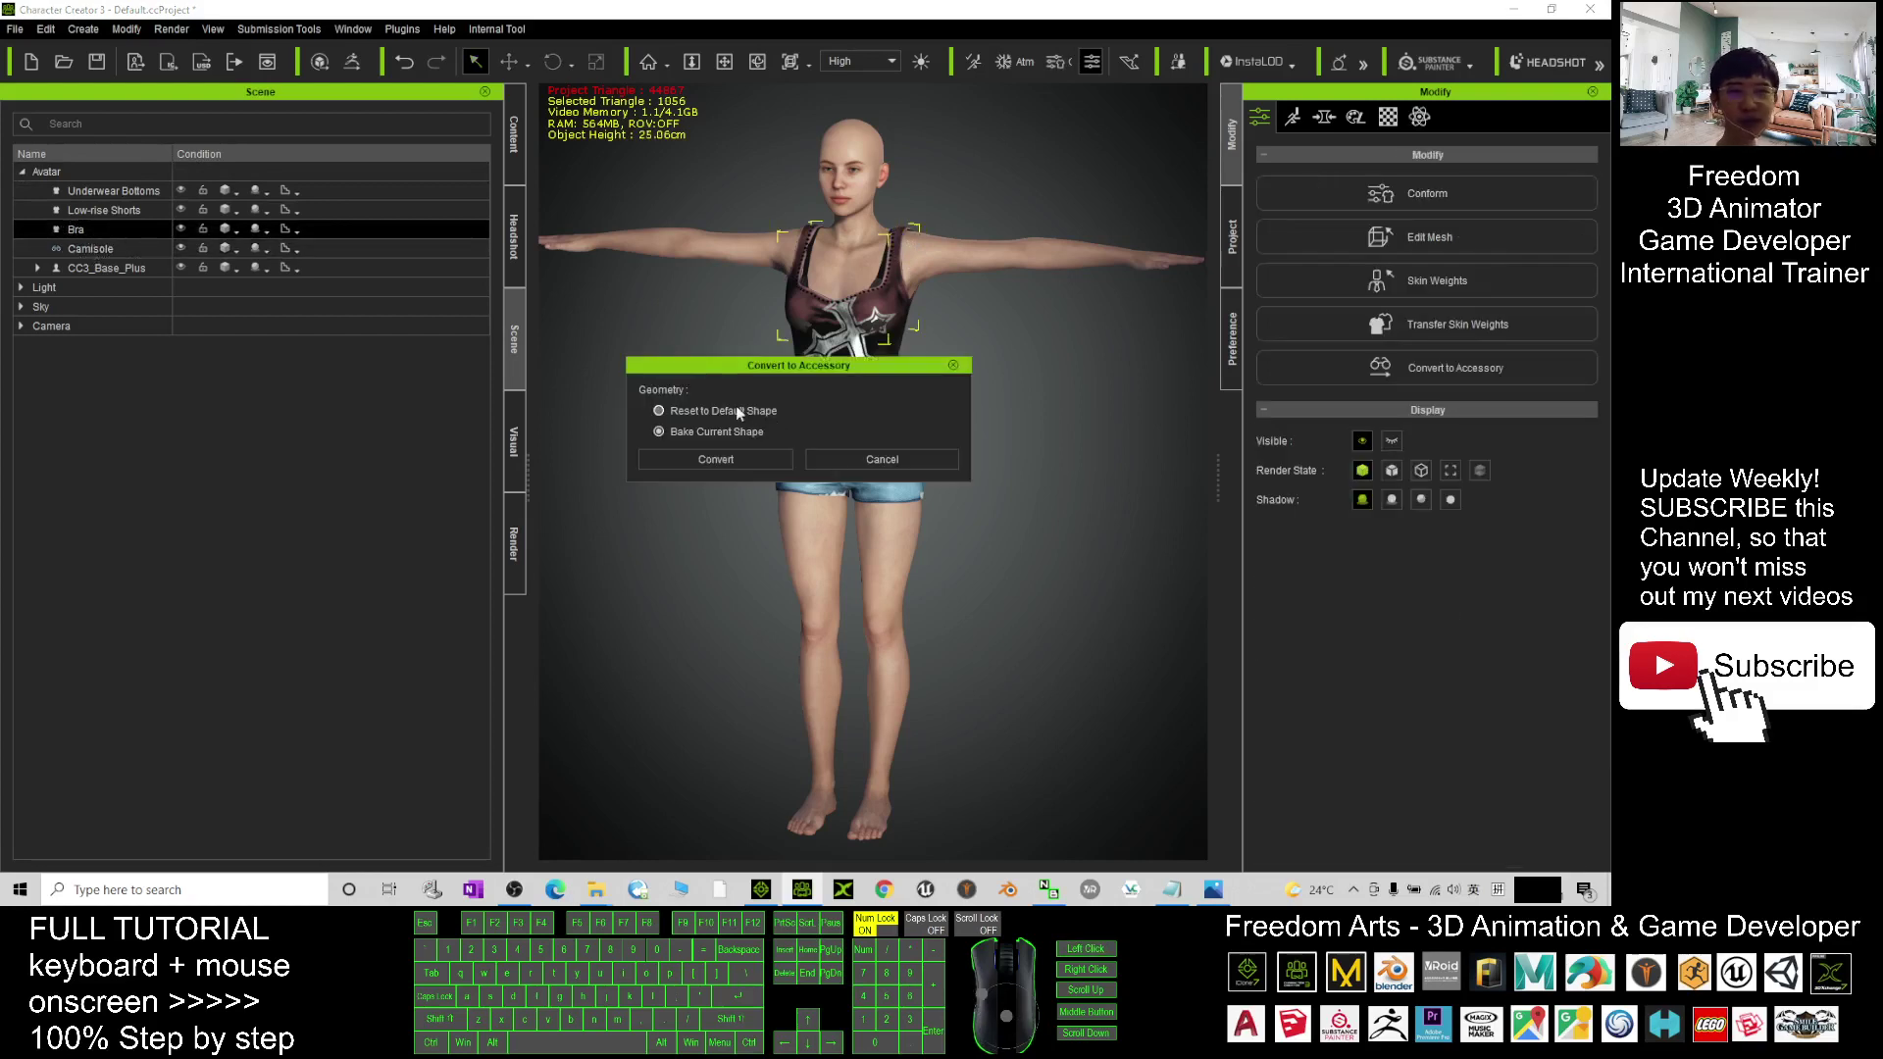
click(663, 430)
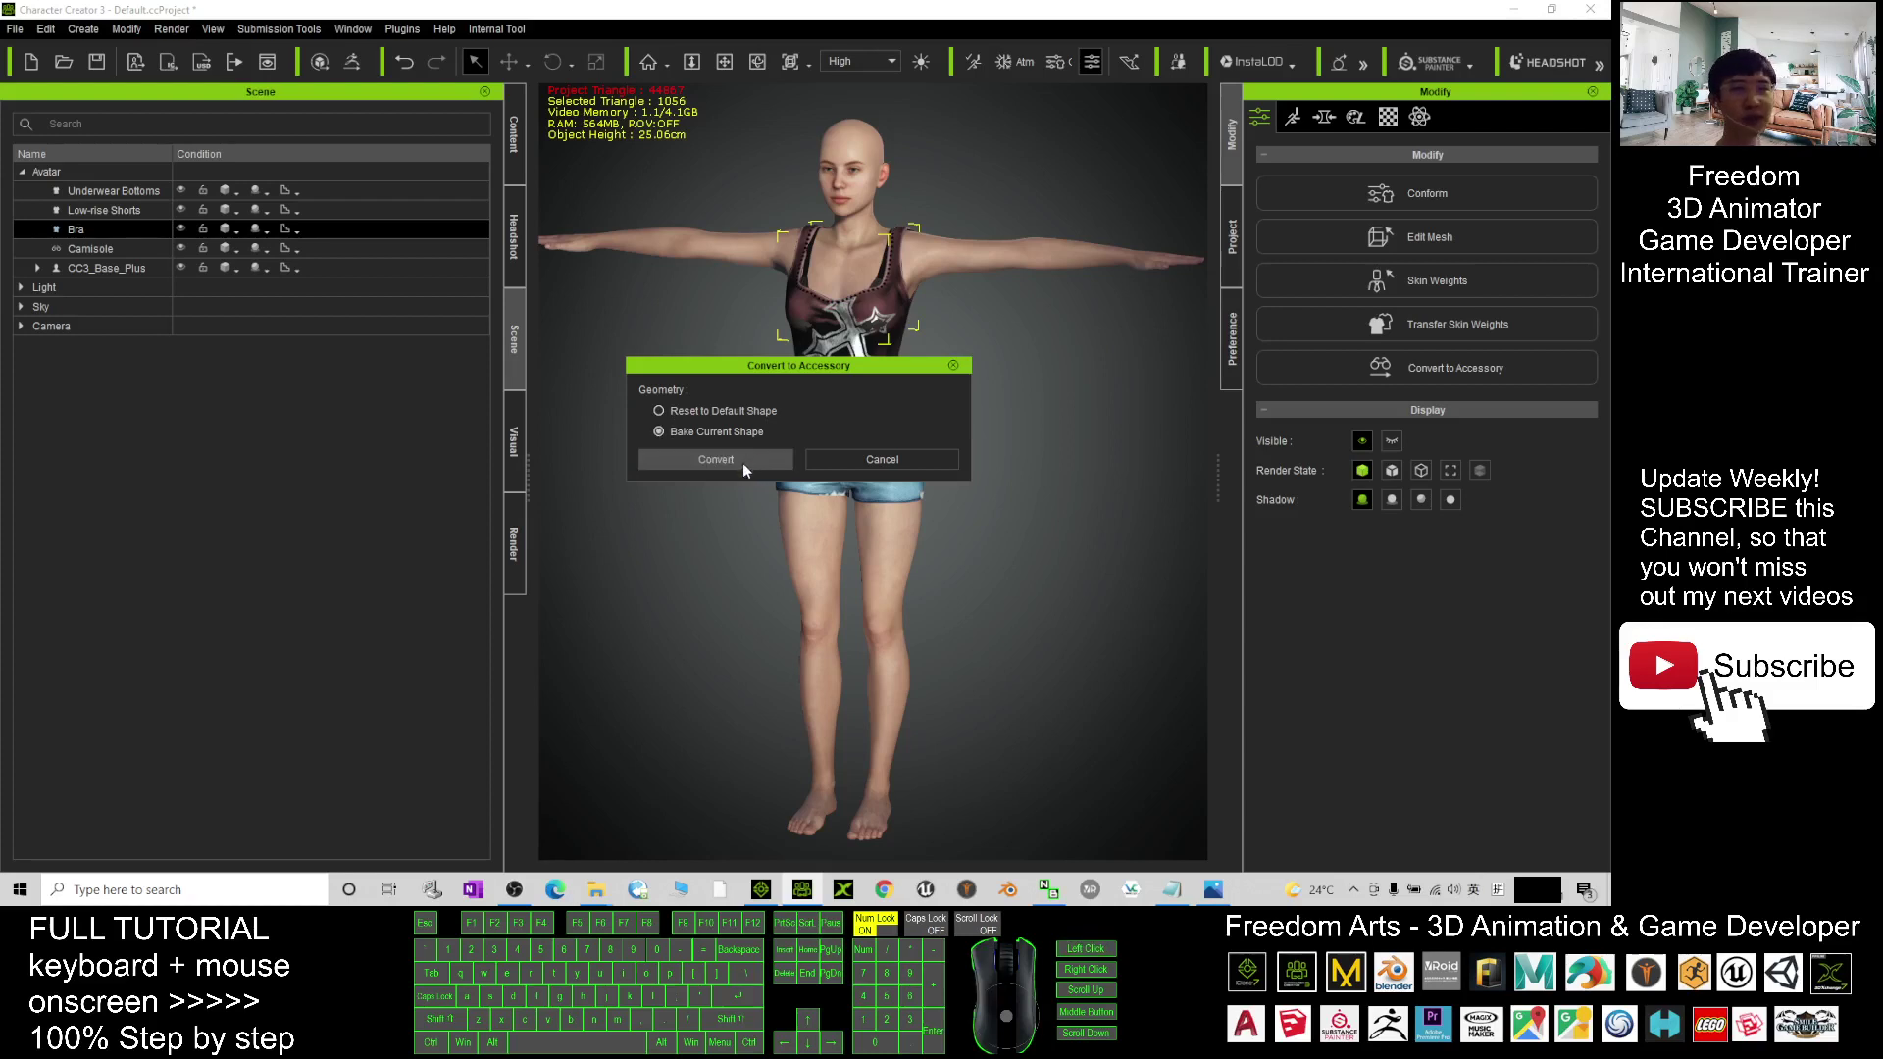
click(716, 459)
double_click(98, 248)
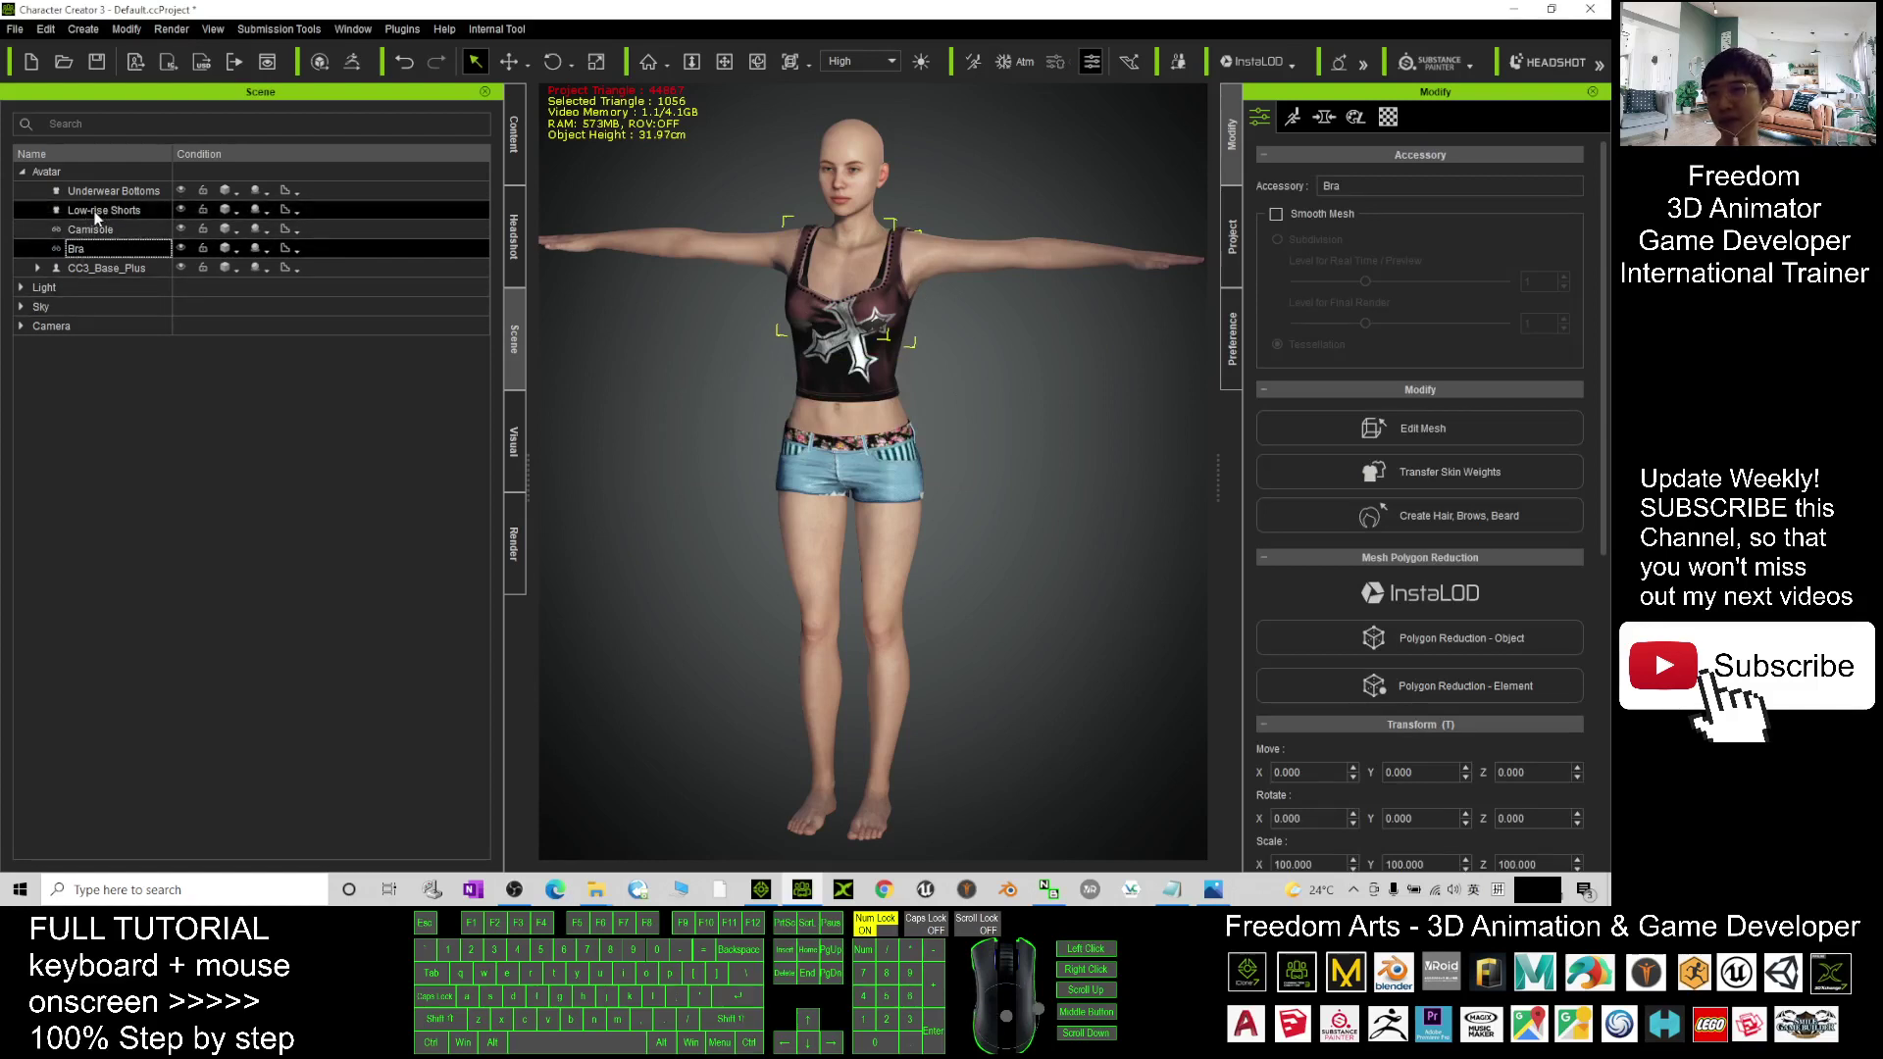
Convert the Low-rise Shorts to an accessory with Bake Current Shape.
click(91, 214)
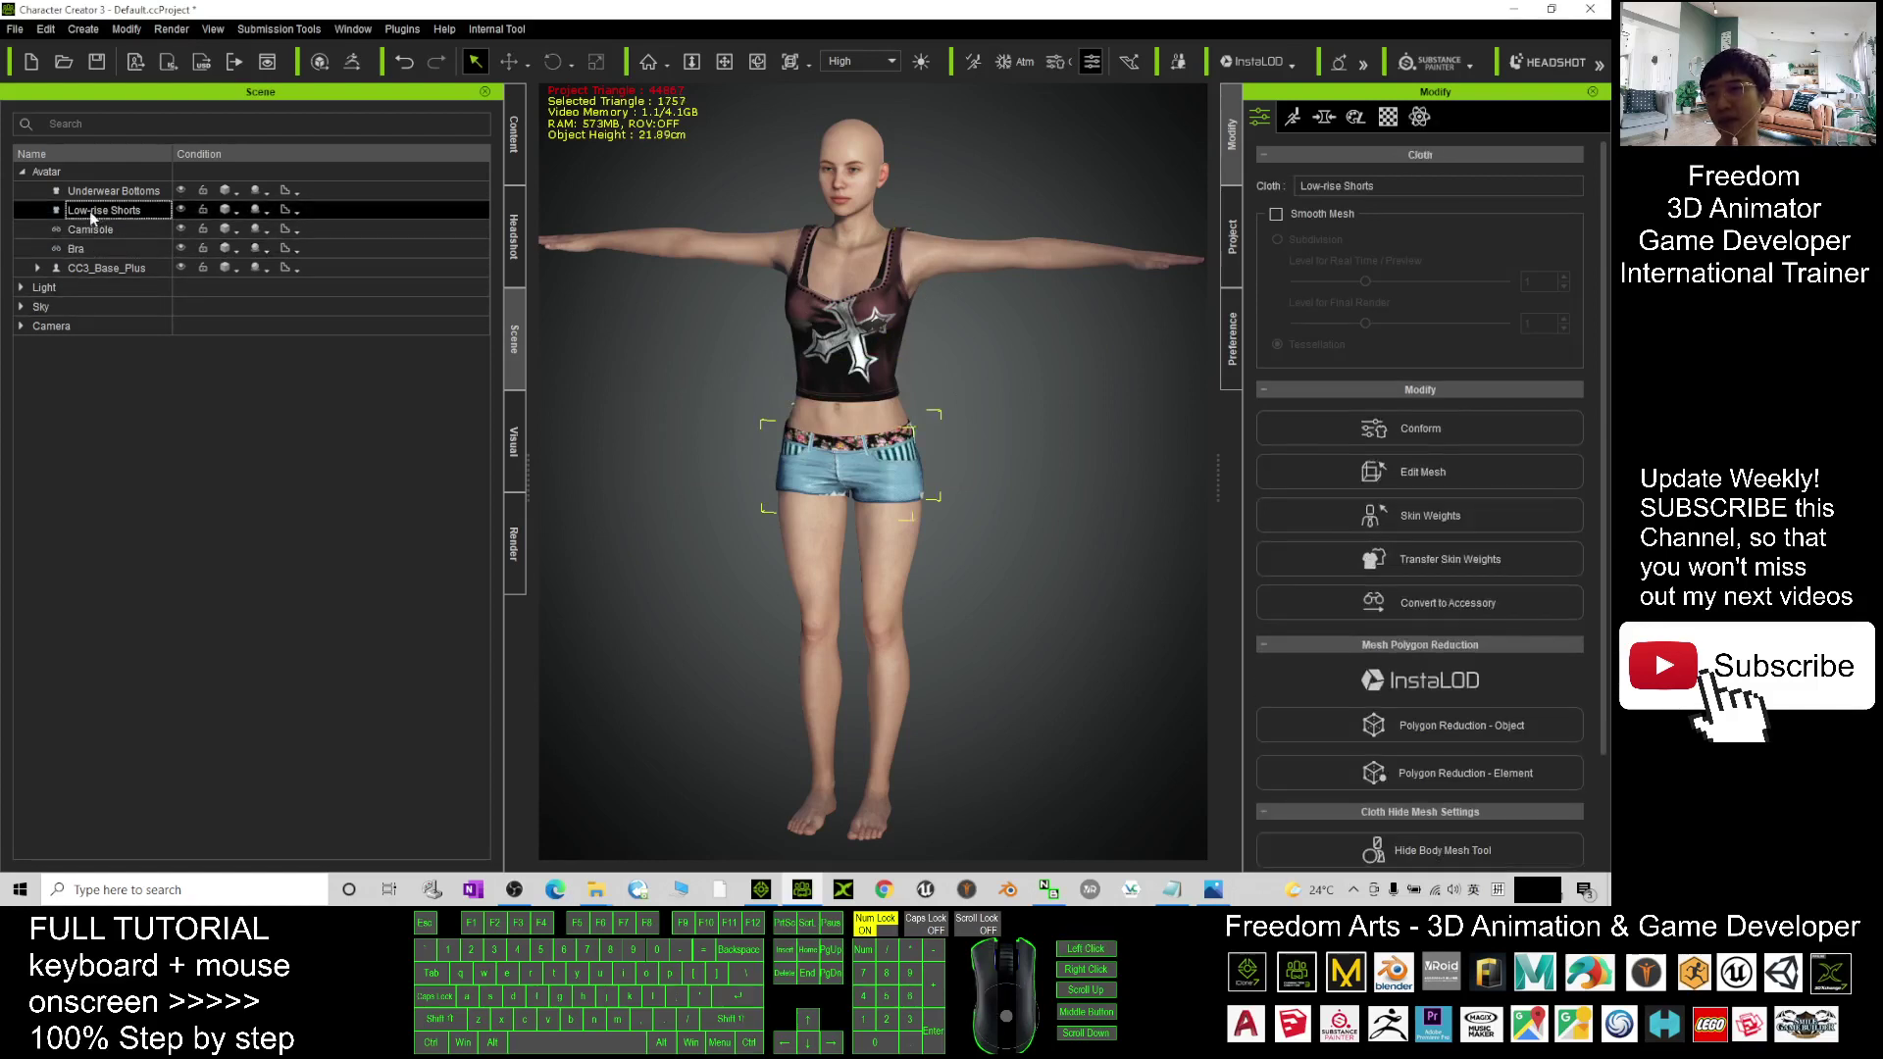
click(1455, 614)
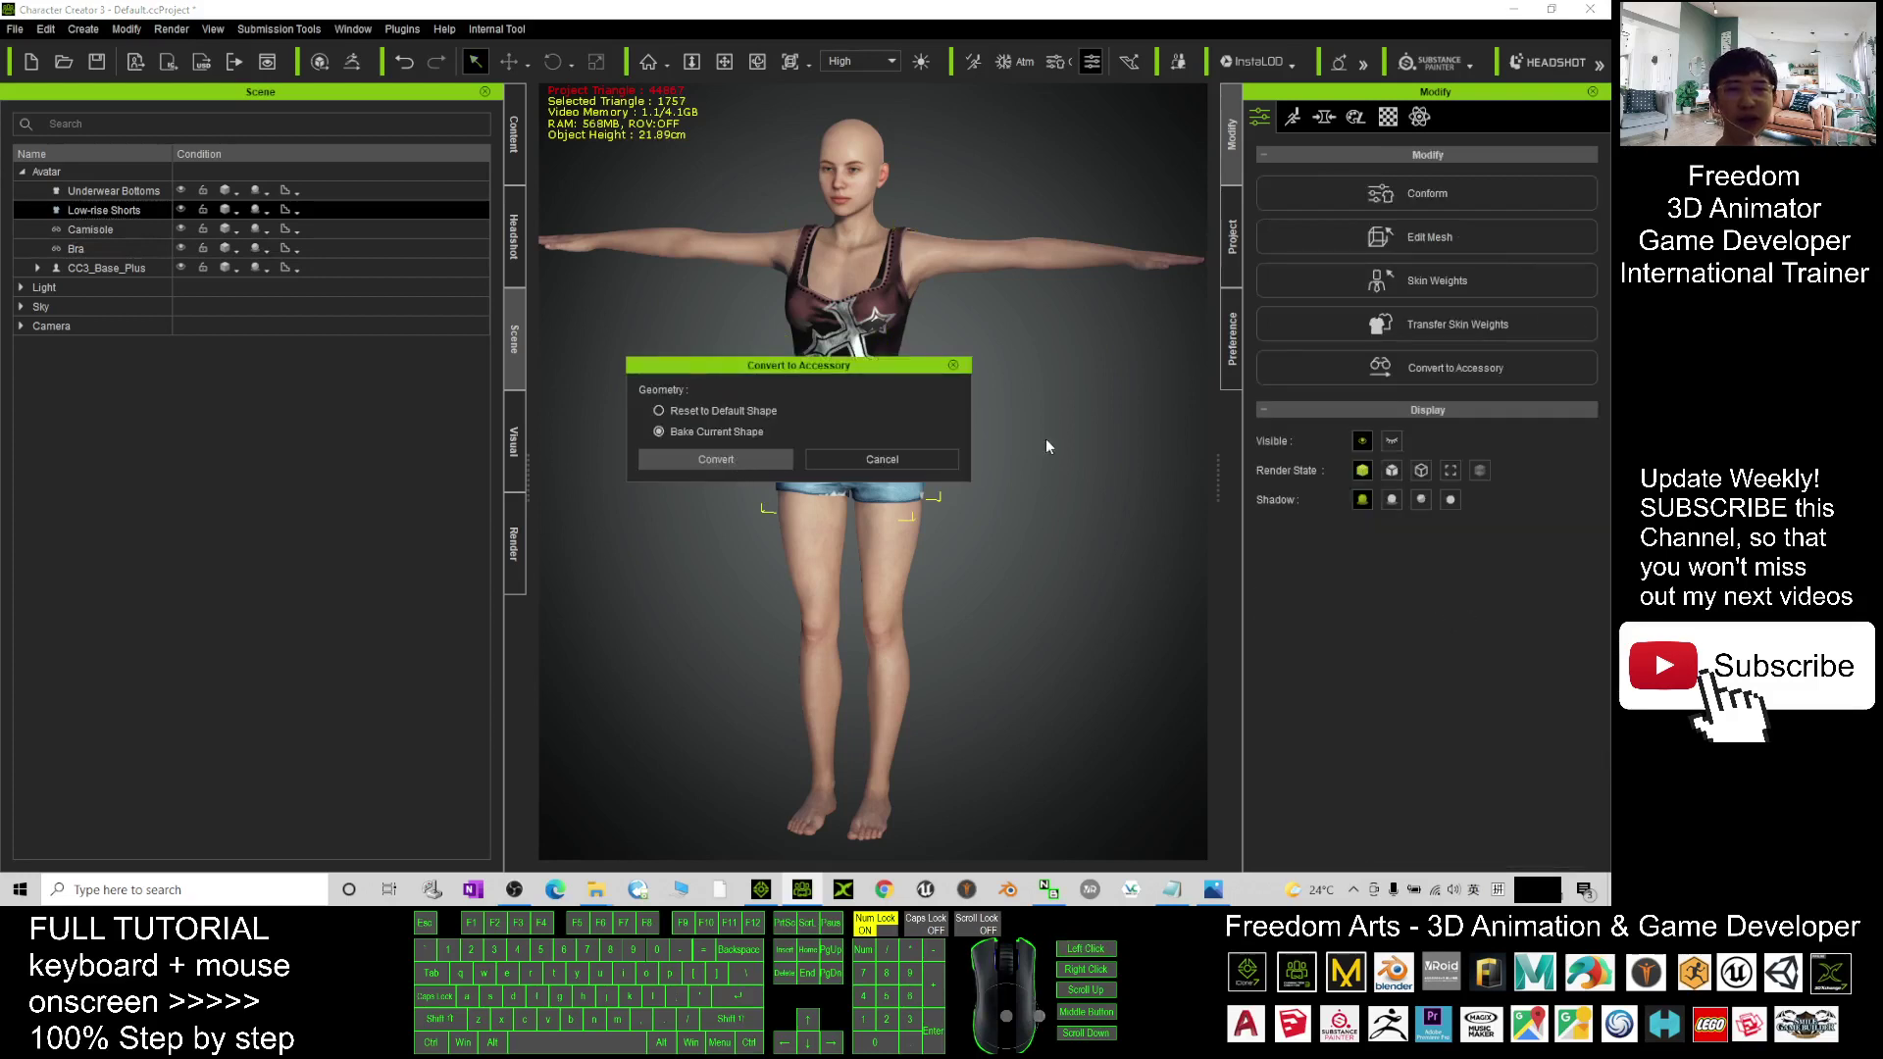
click(775, 458)
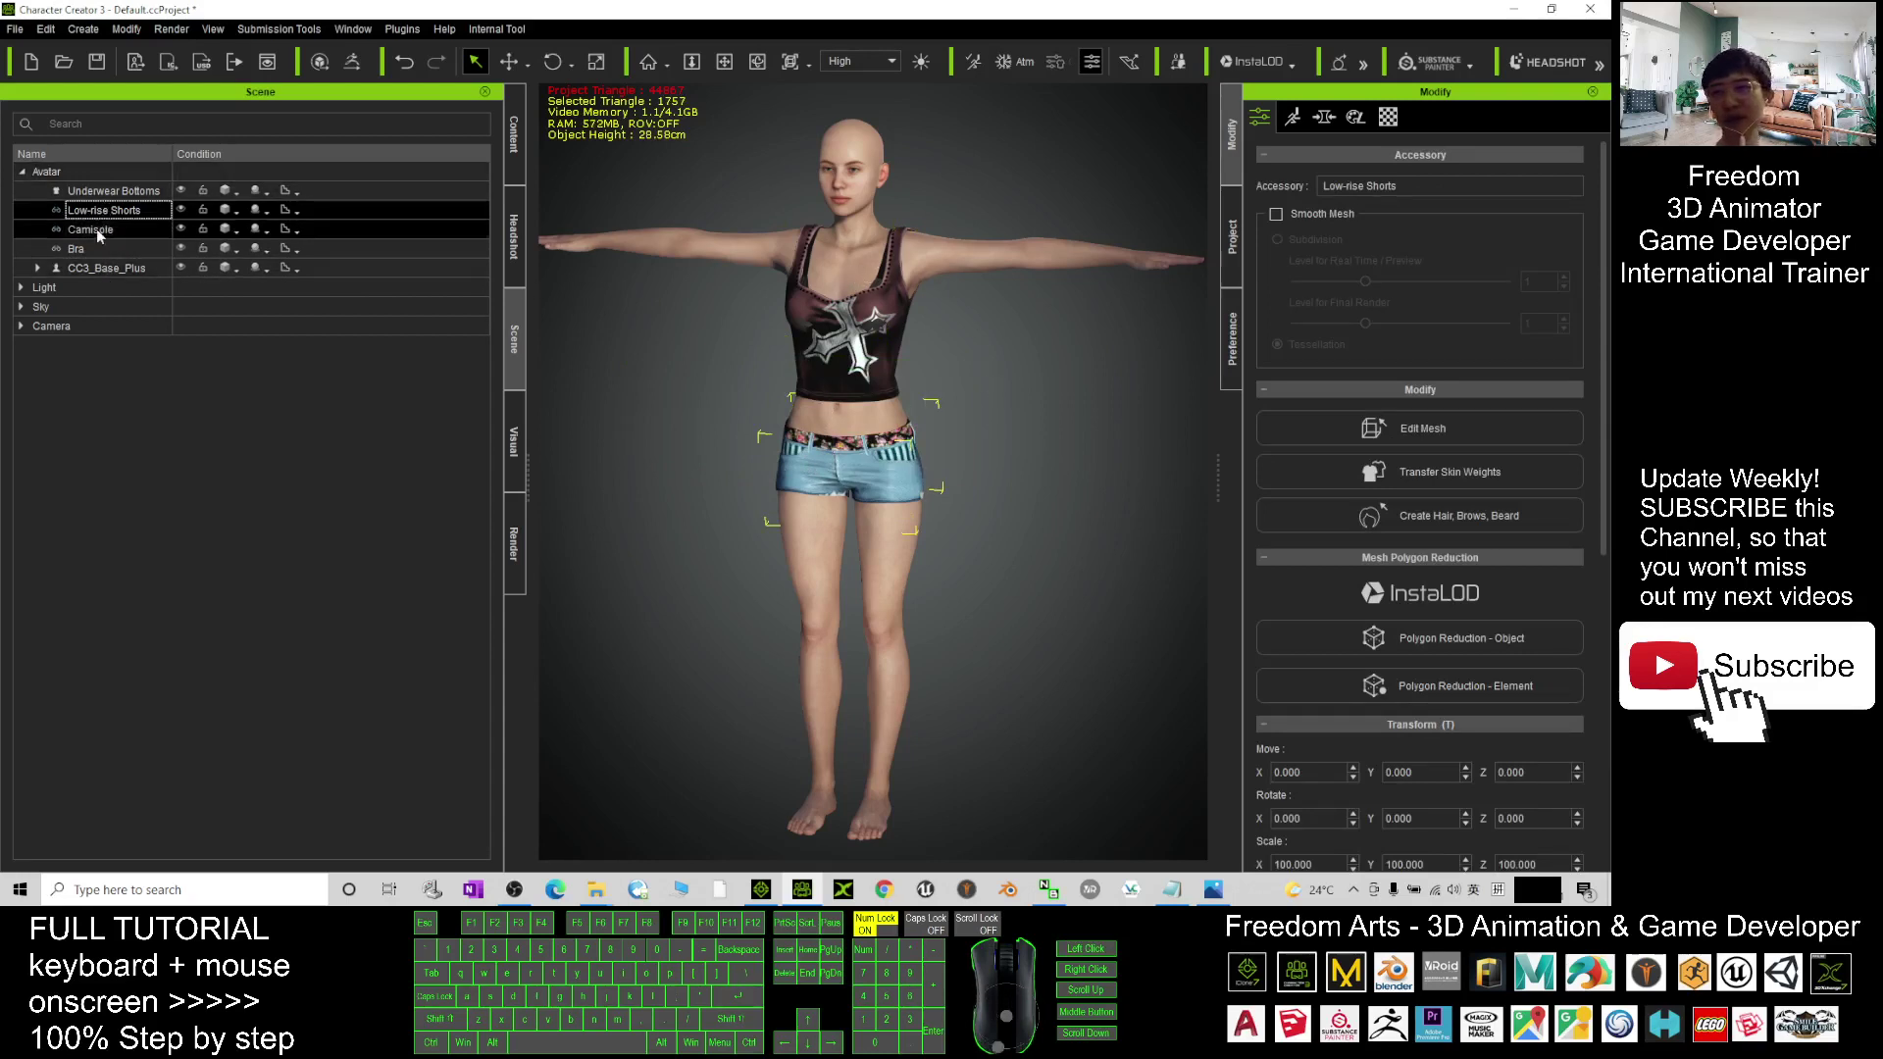
Convert the Underwear Bottoms to an accessory with Bake Current Shape.
click(112, 193)
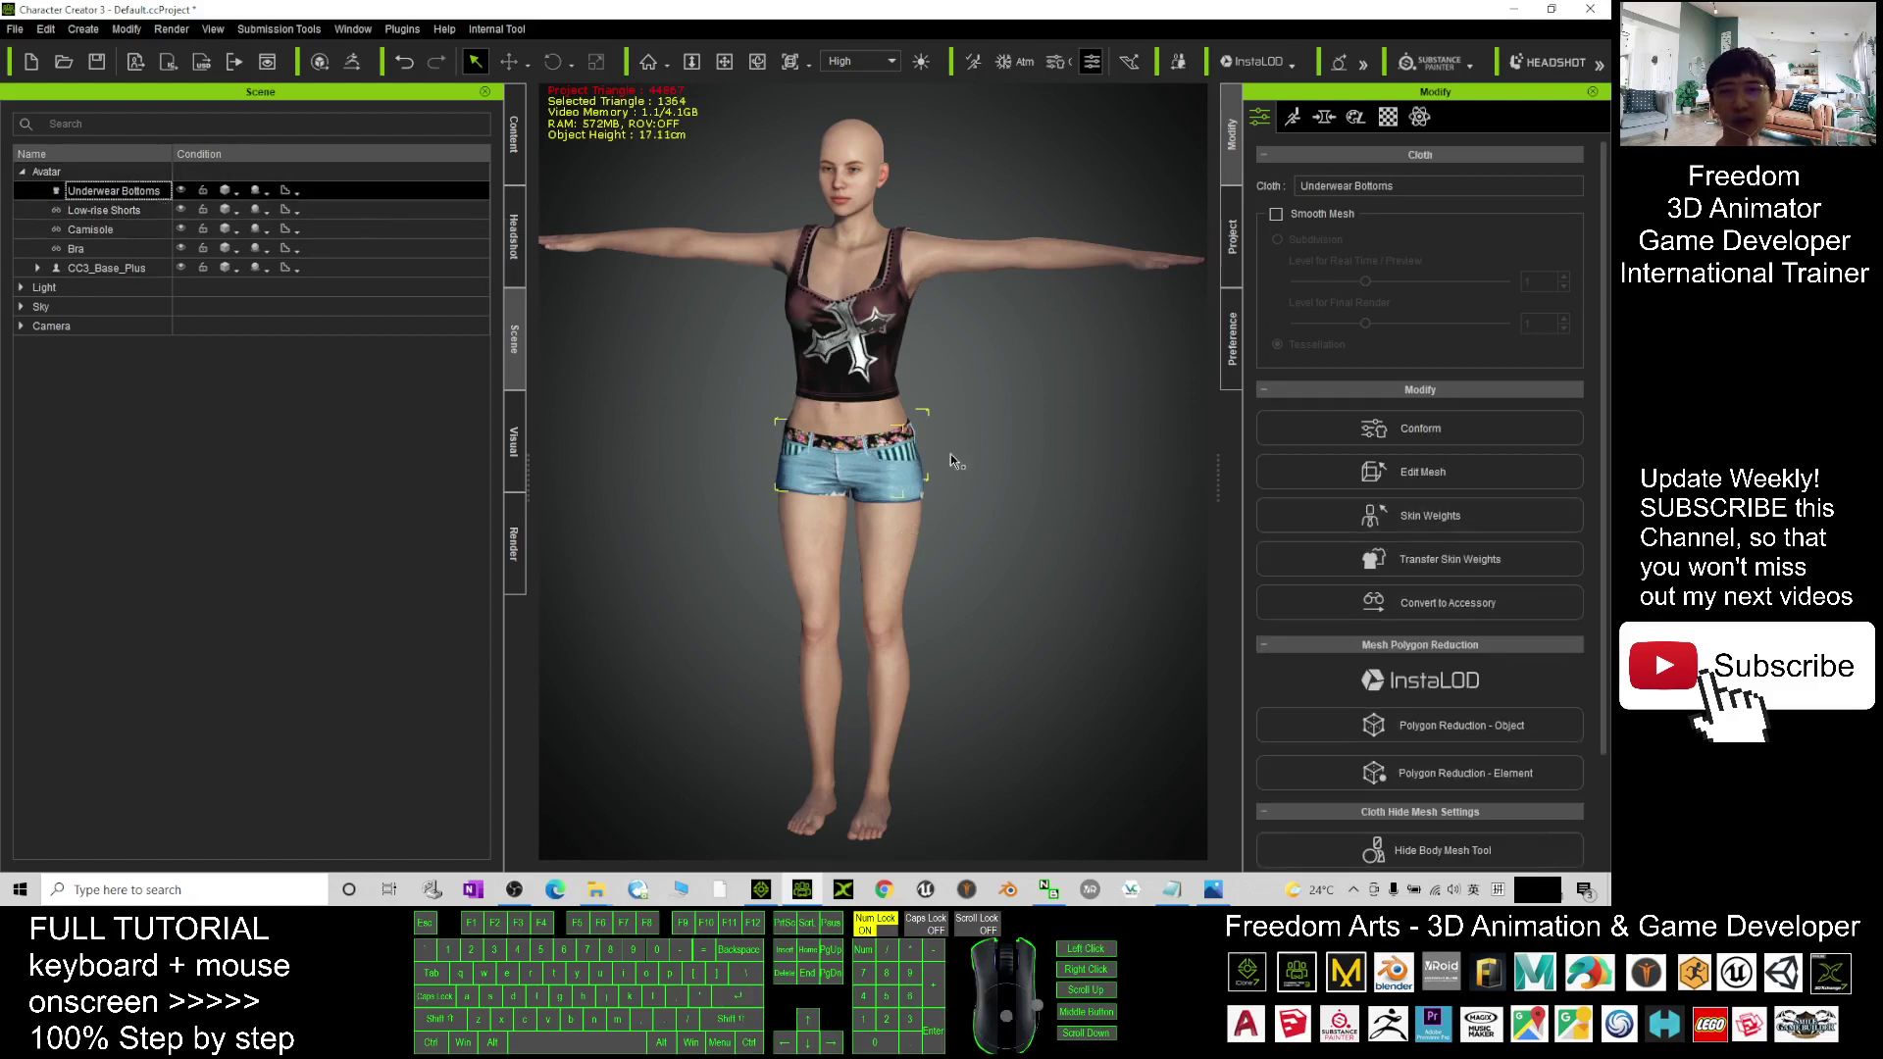
click(1434, 603)
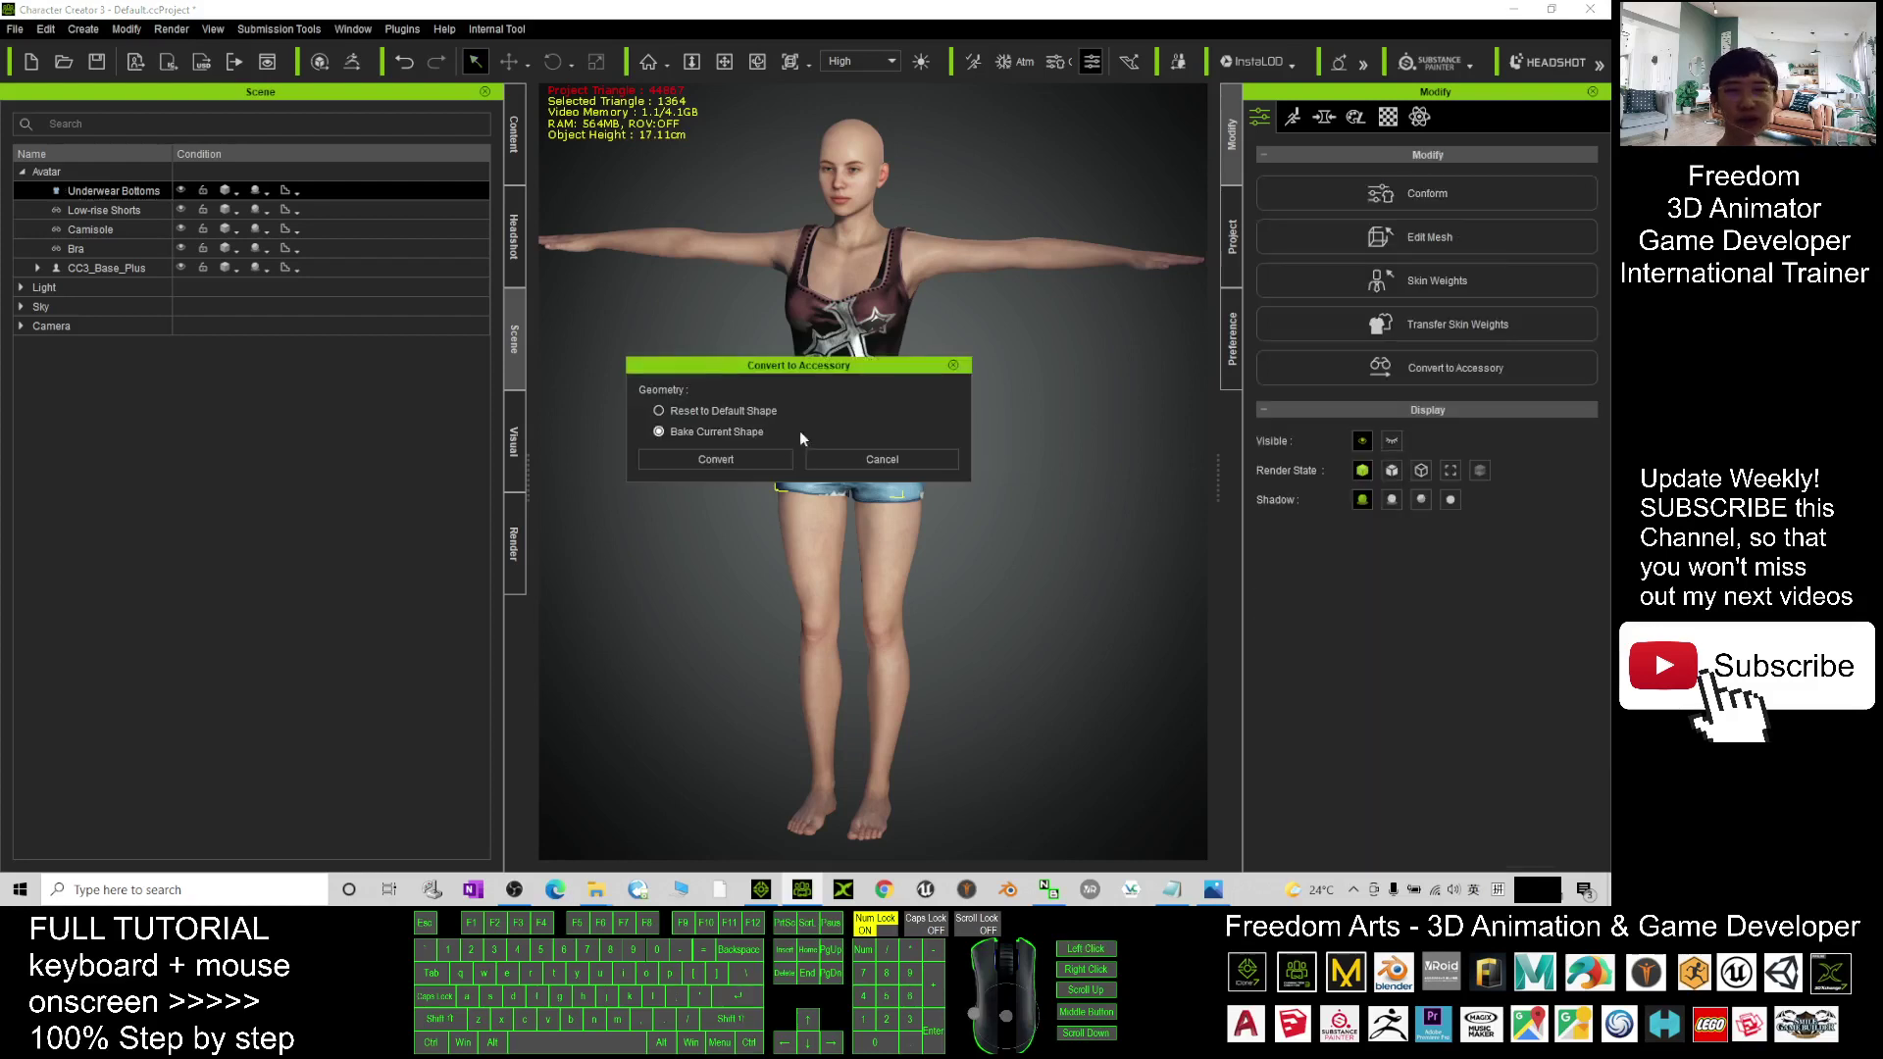
click(753, 458)
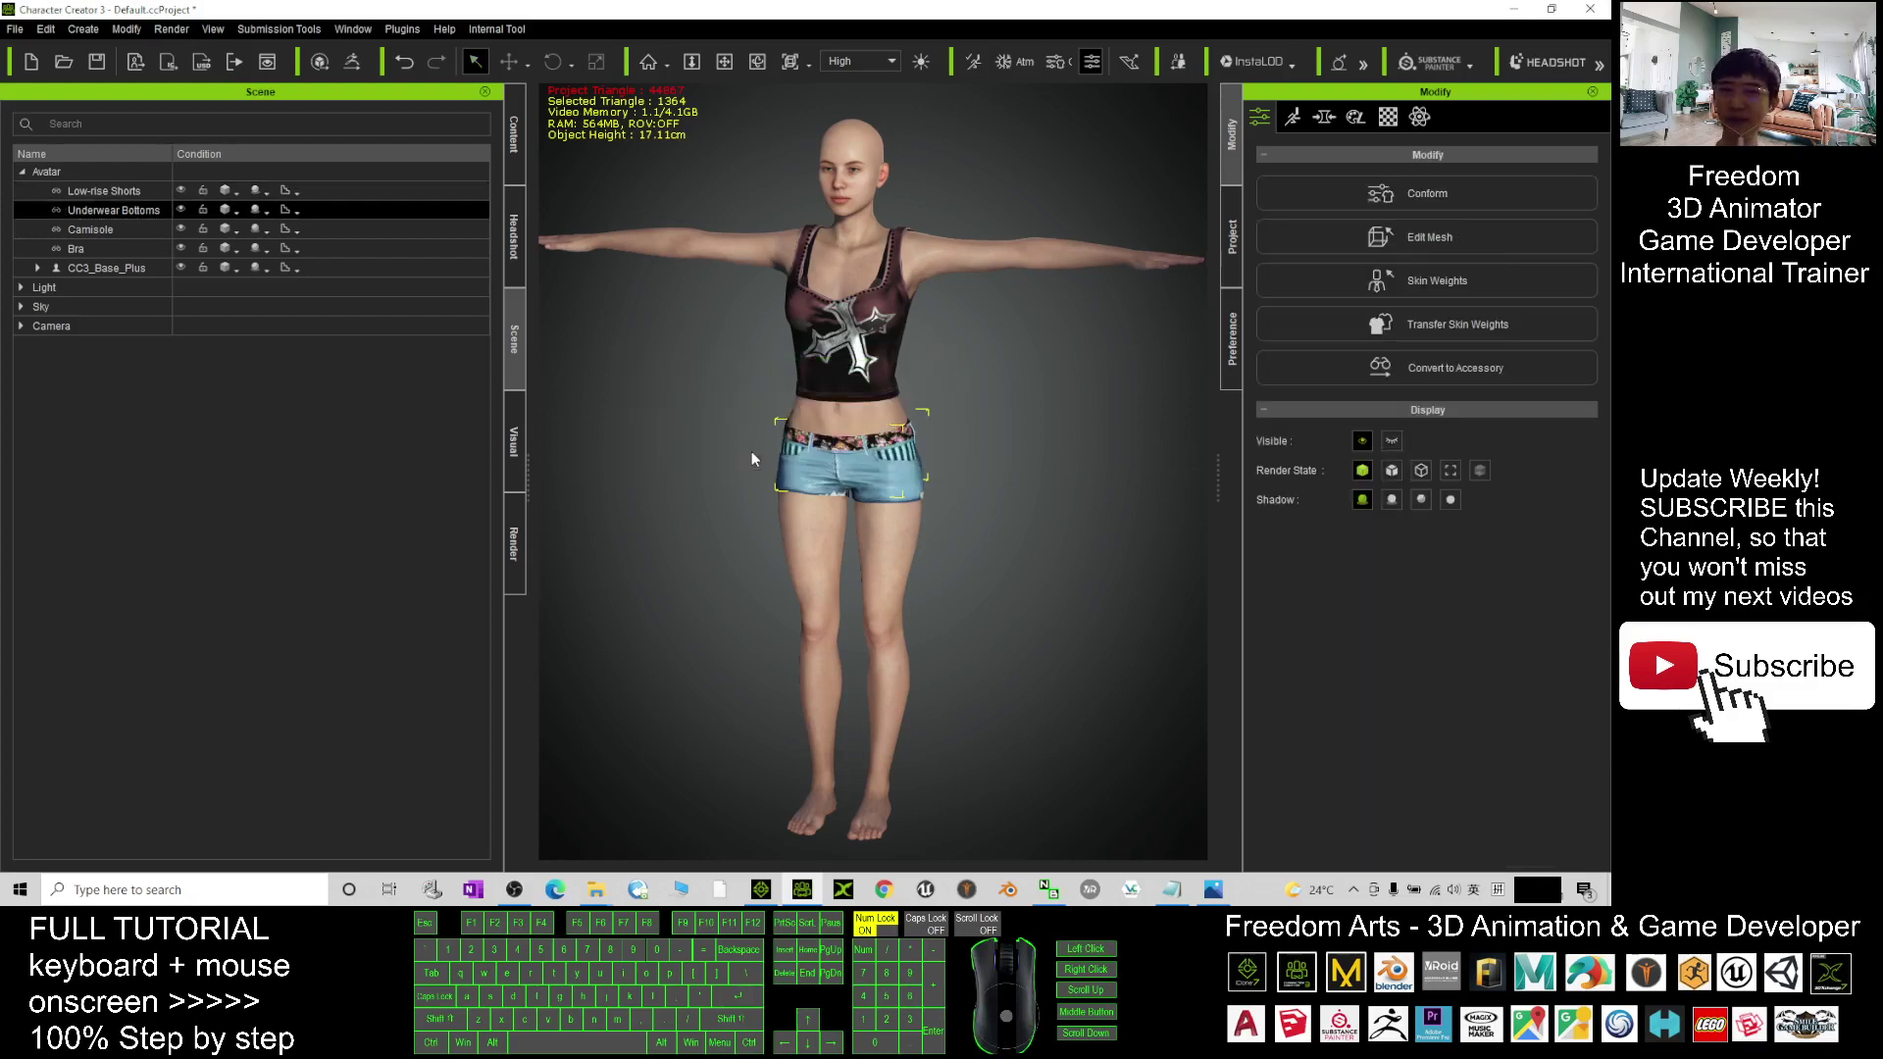
Send the T-posed avatar with its accessory clothing to iClone 7 and switch to iClone.
click(171, 69)
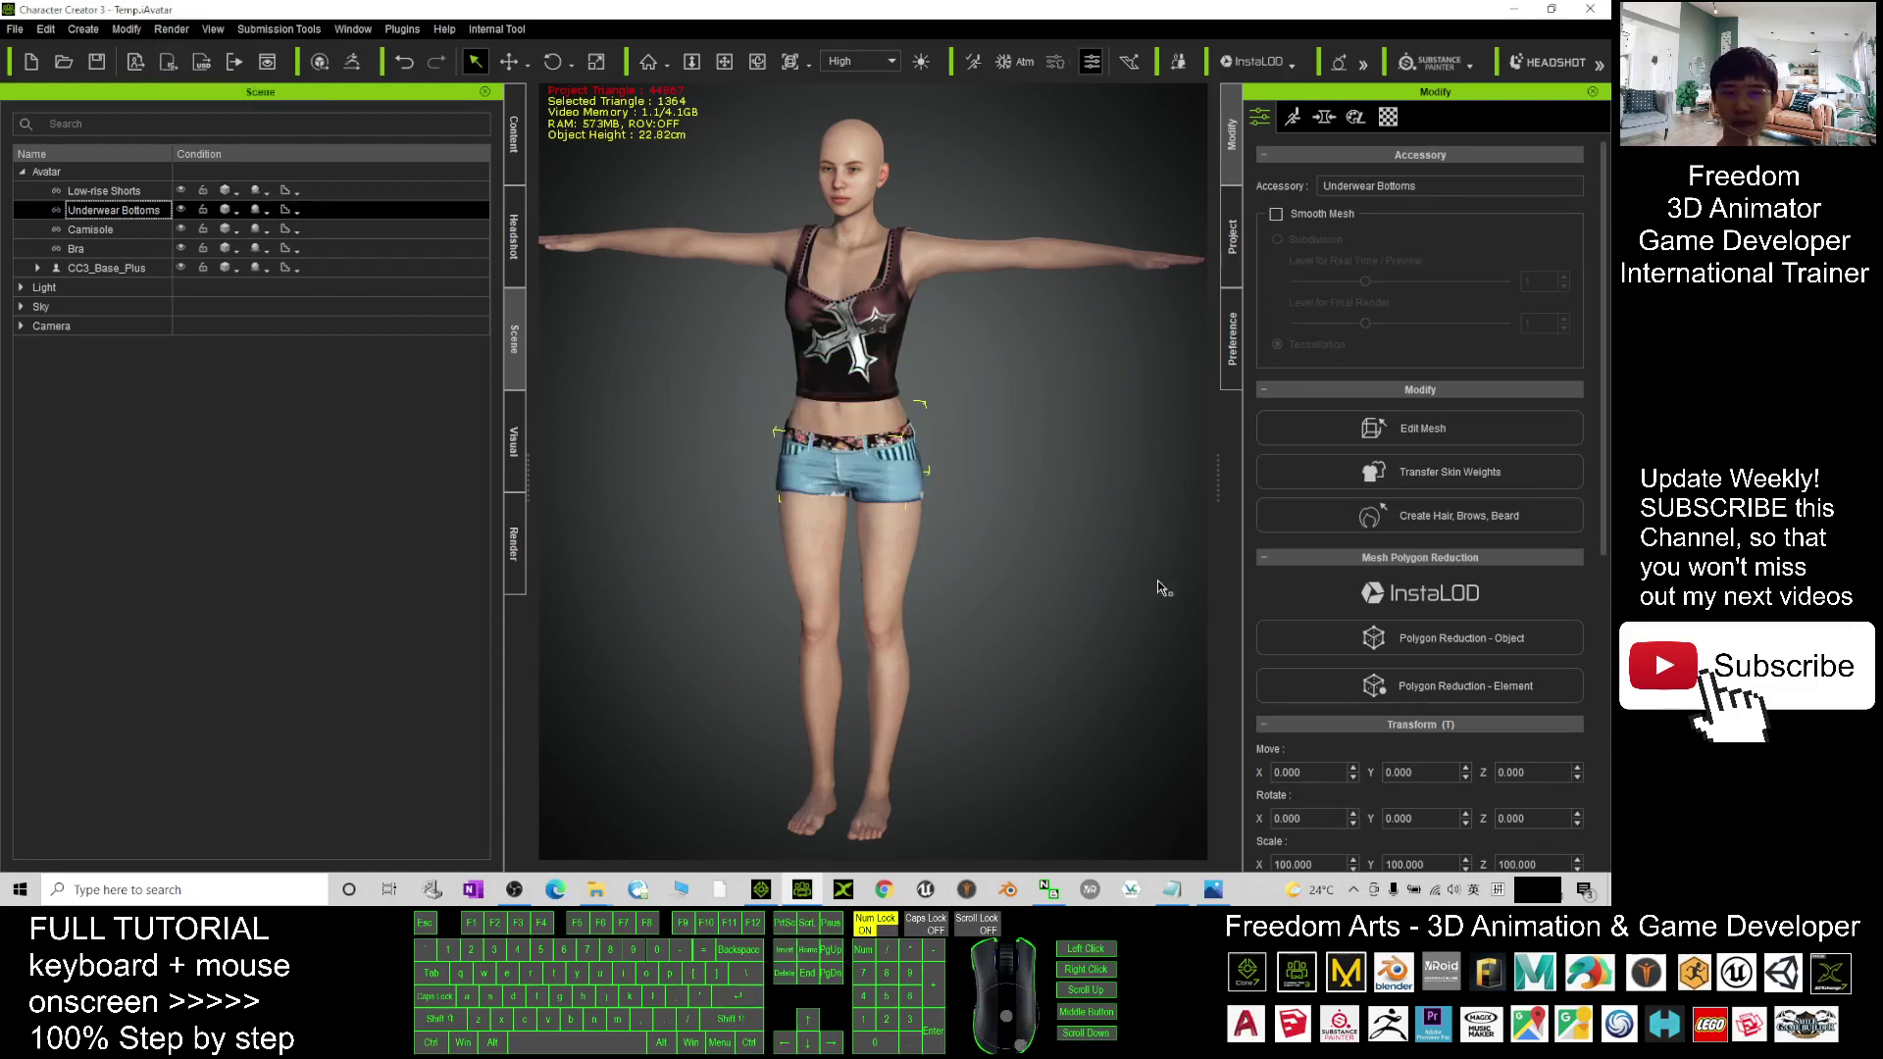
click(769, 897)
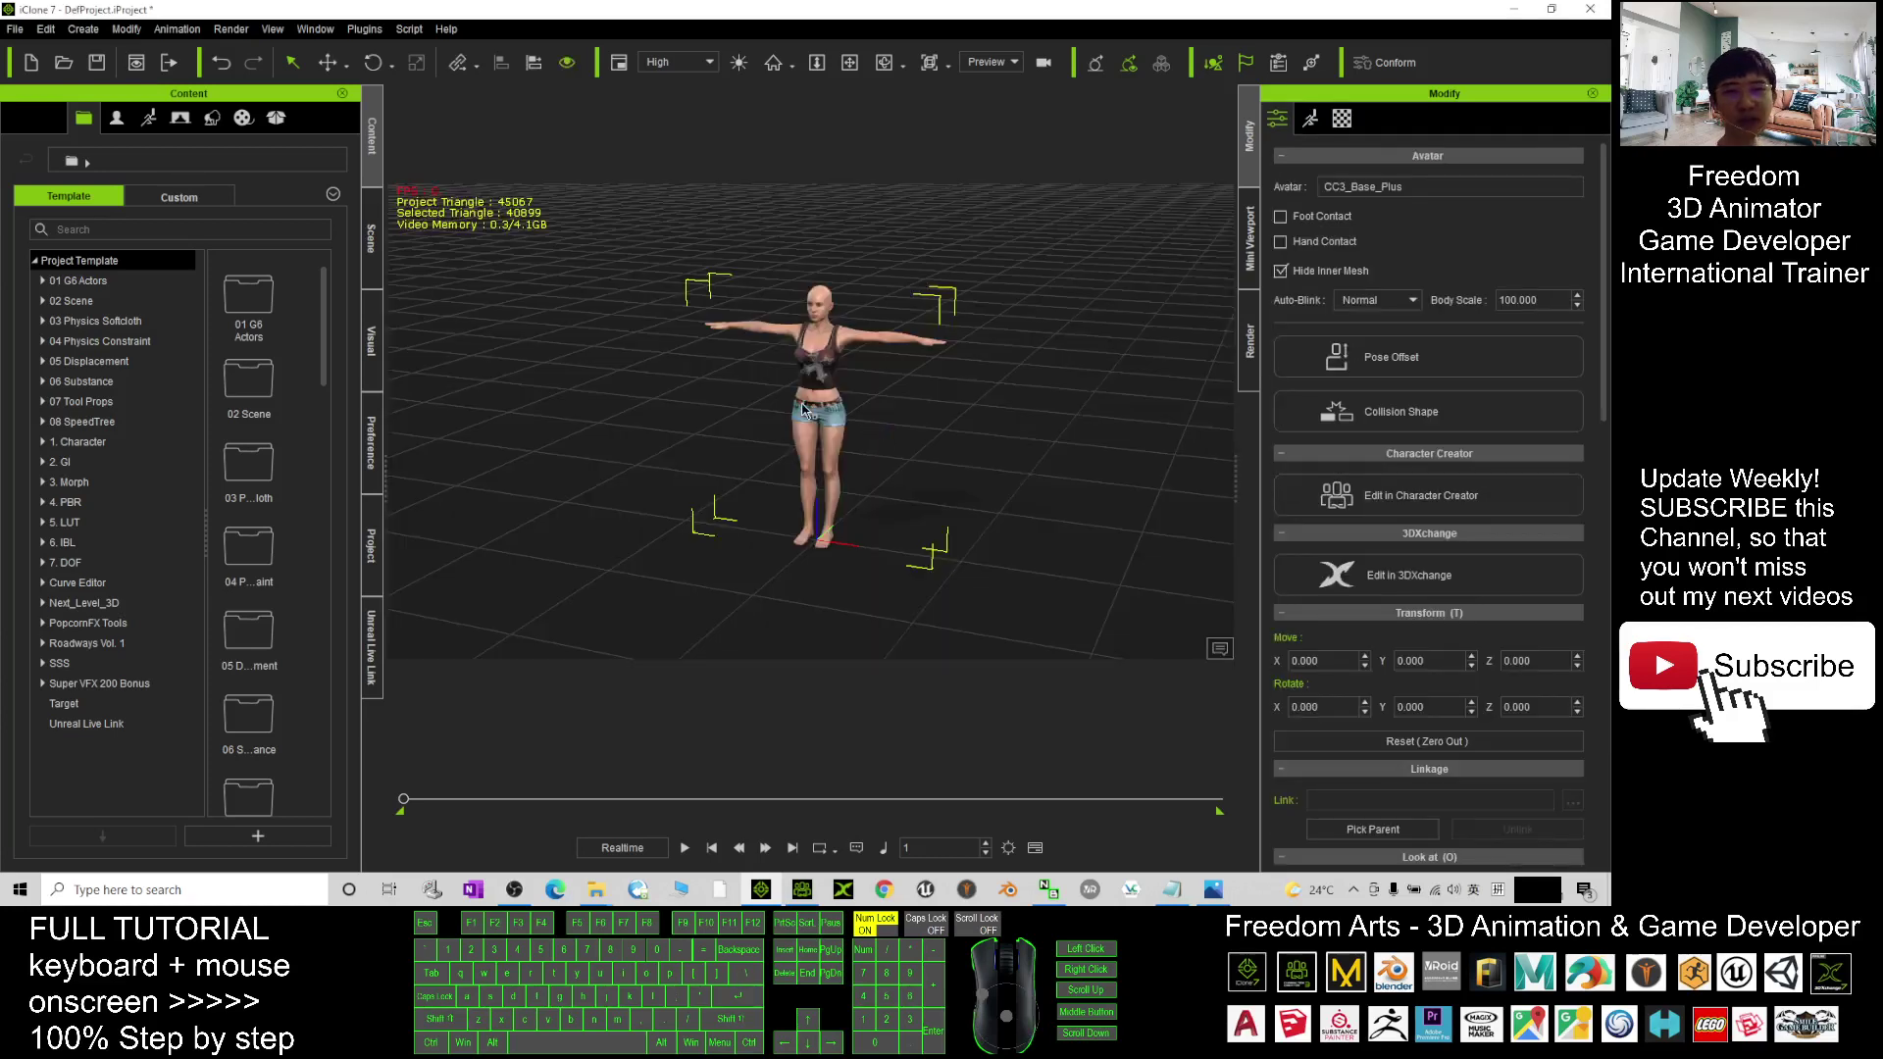
Expand the CC3_Base_Plus avatar in the scene list to show the clothing attached to it.
scroll(802, 410, up, 8)
scroll(920, 412, down, 2)
key(x)
drag(1108, 316, 993, 433)
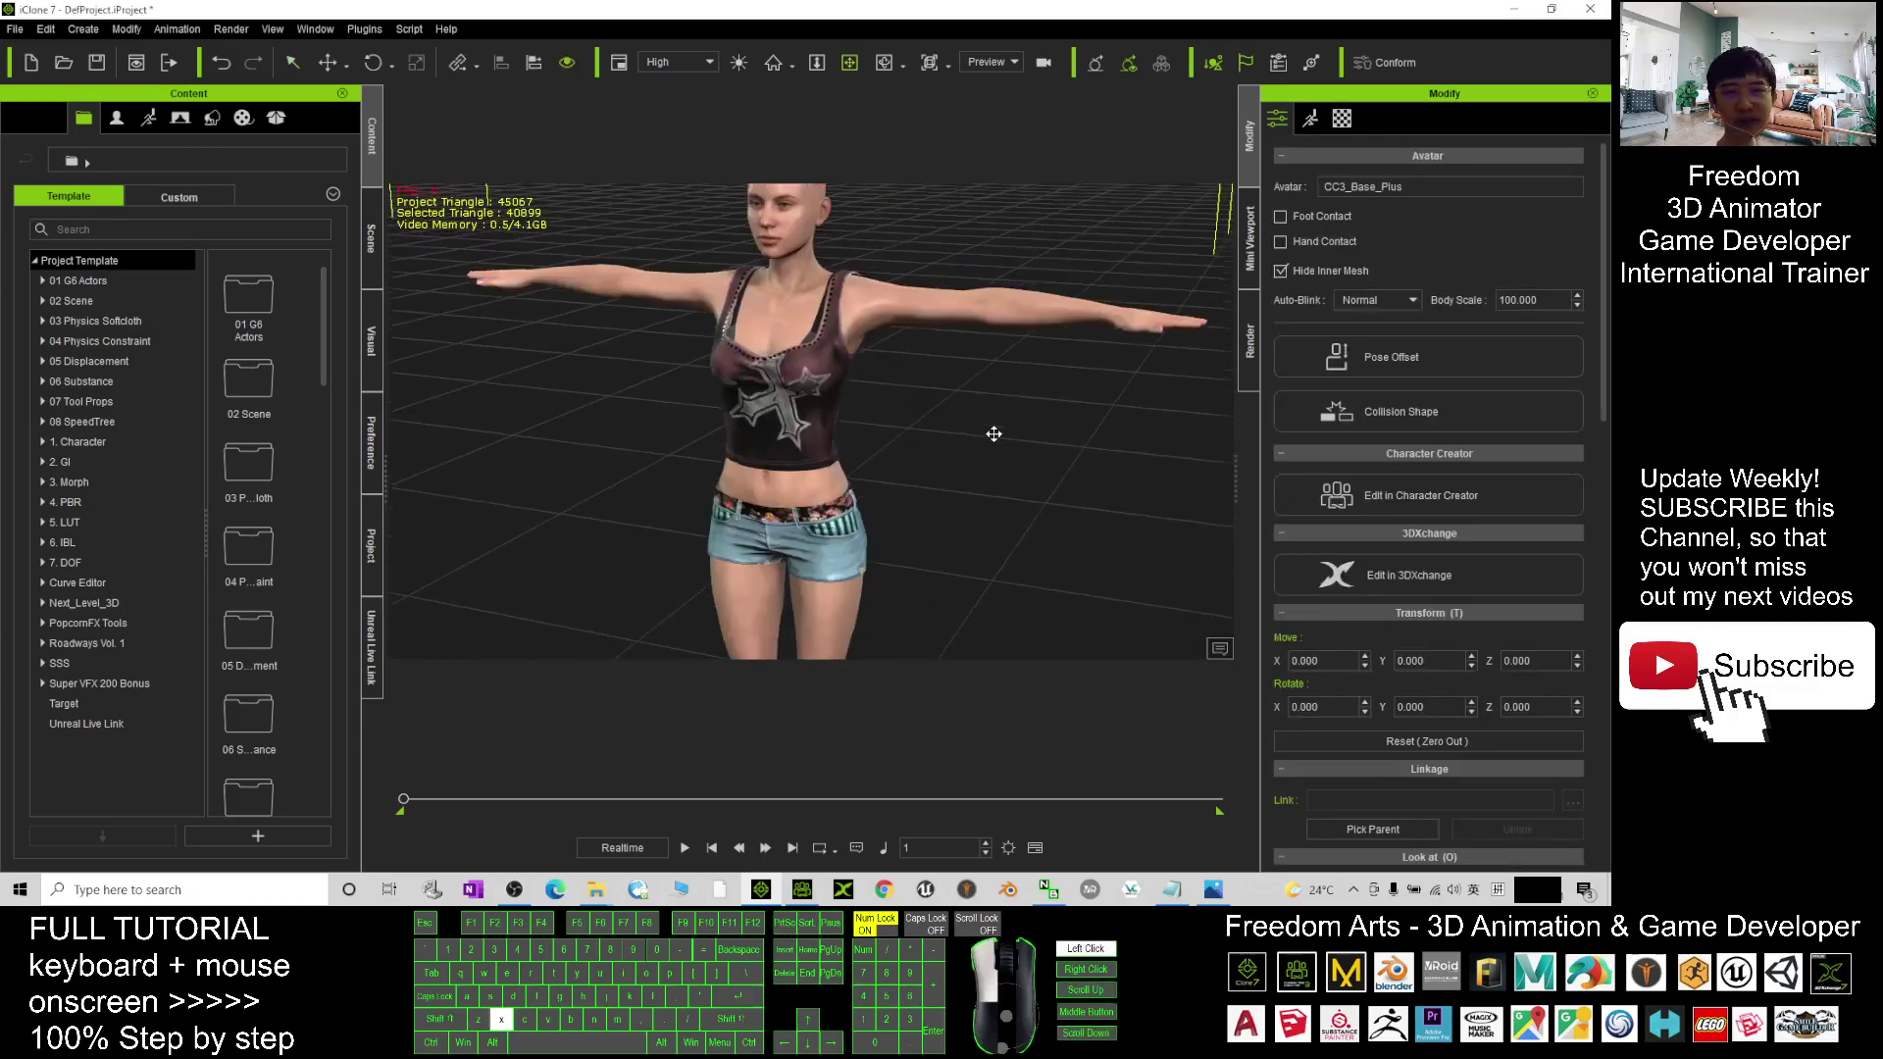
click(372, 235)
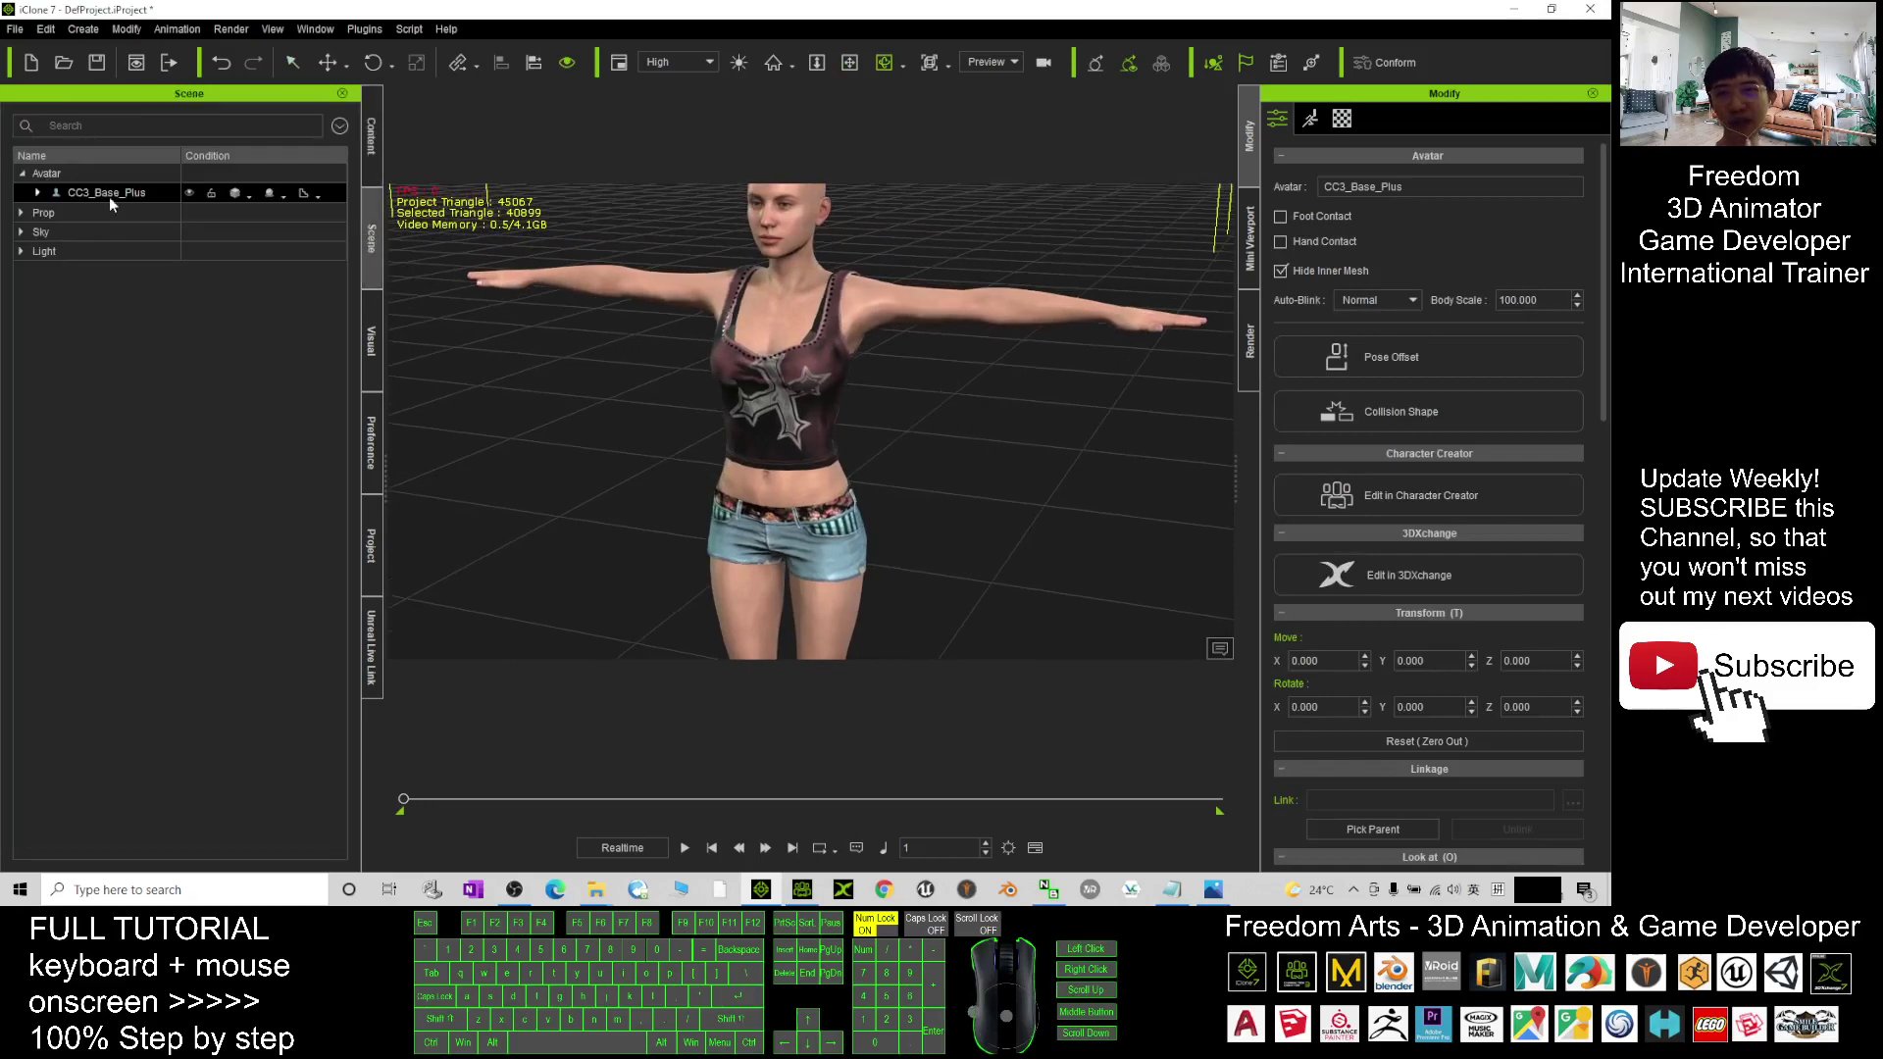
scroll(814, 328, down, 3)
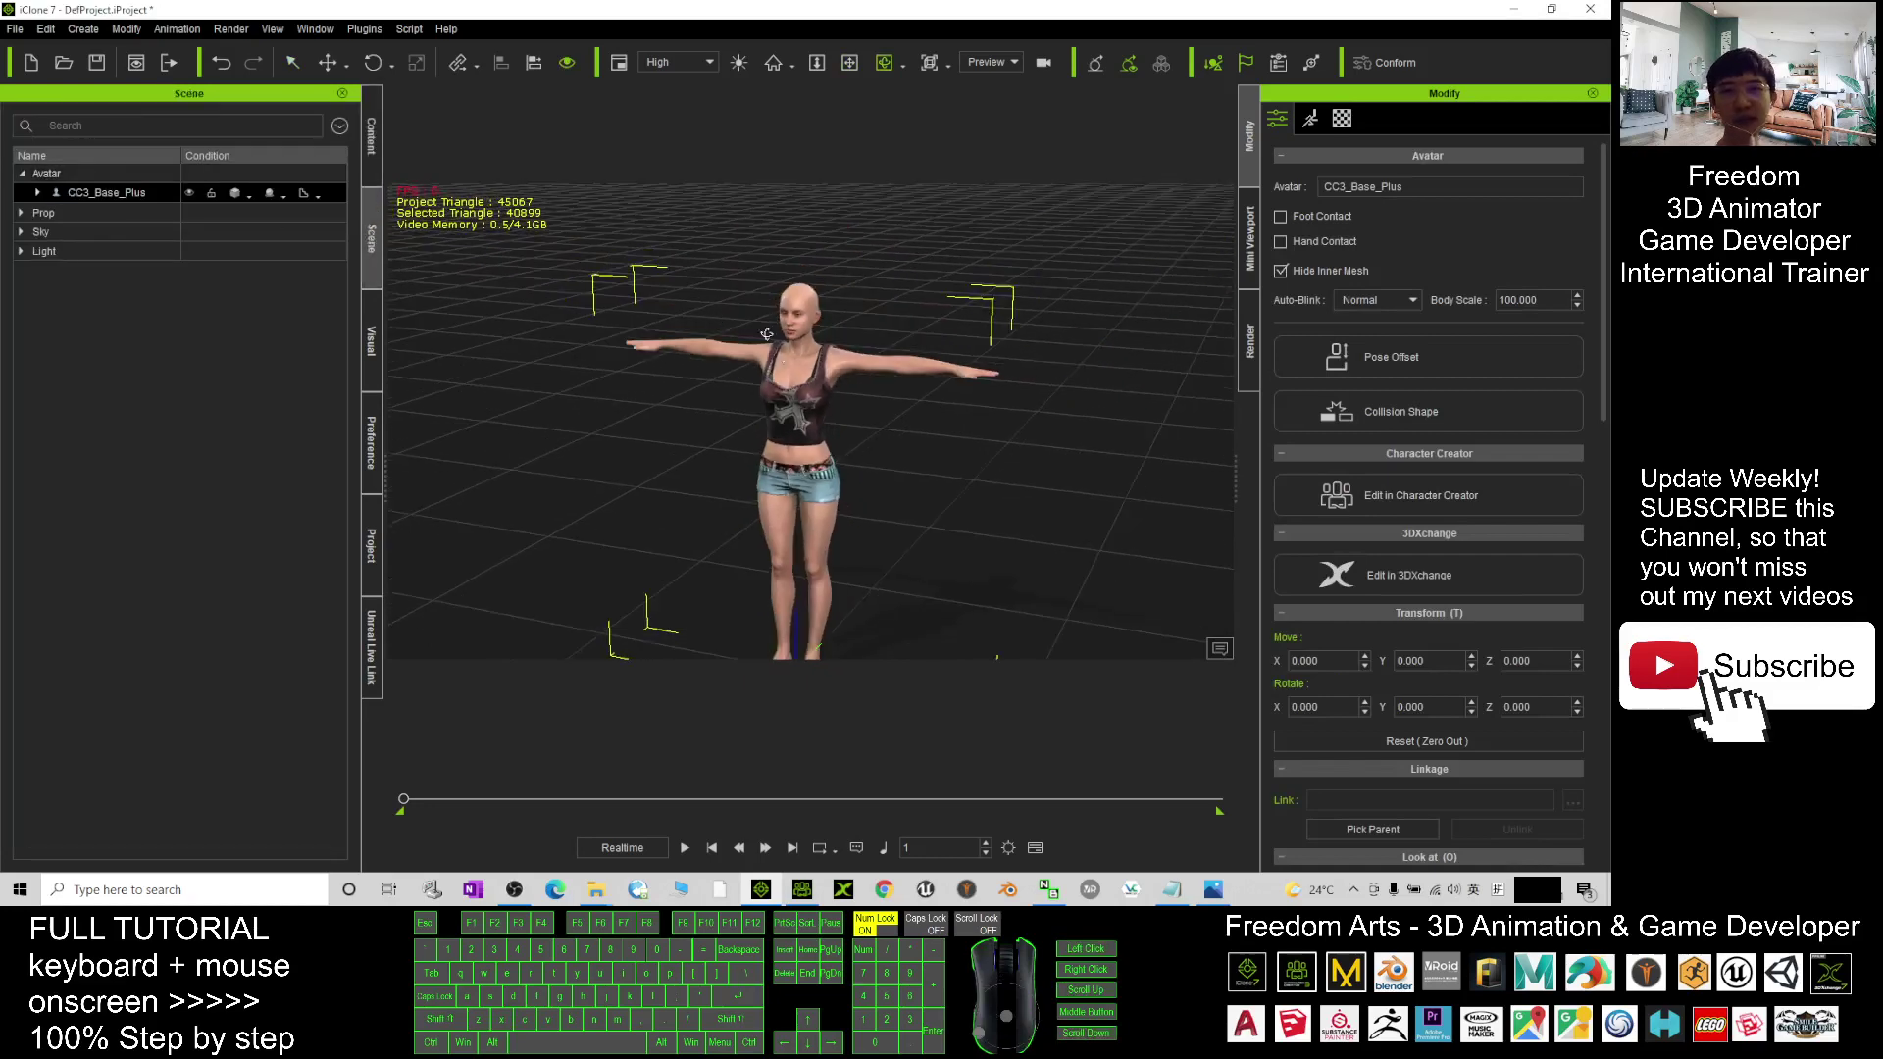
click(373, 244)
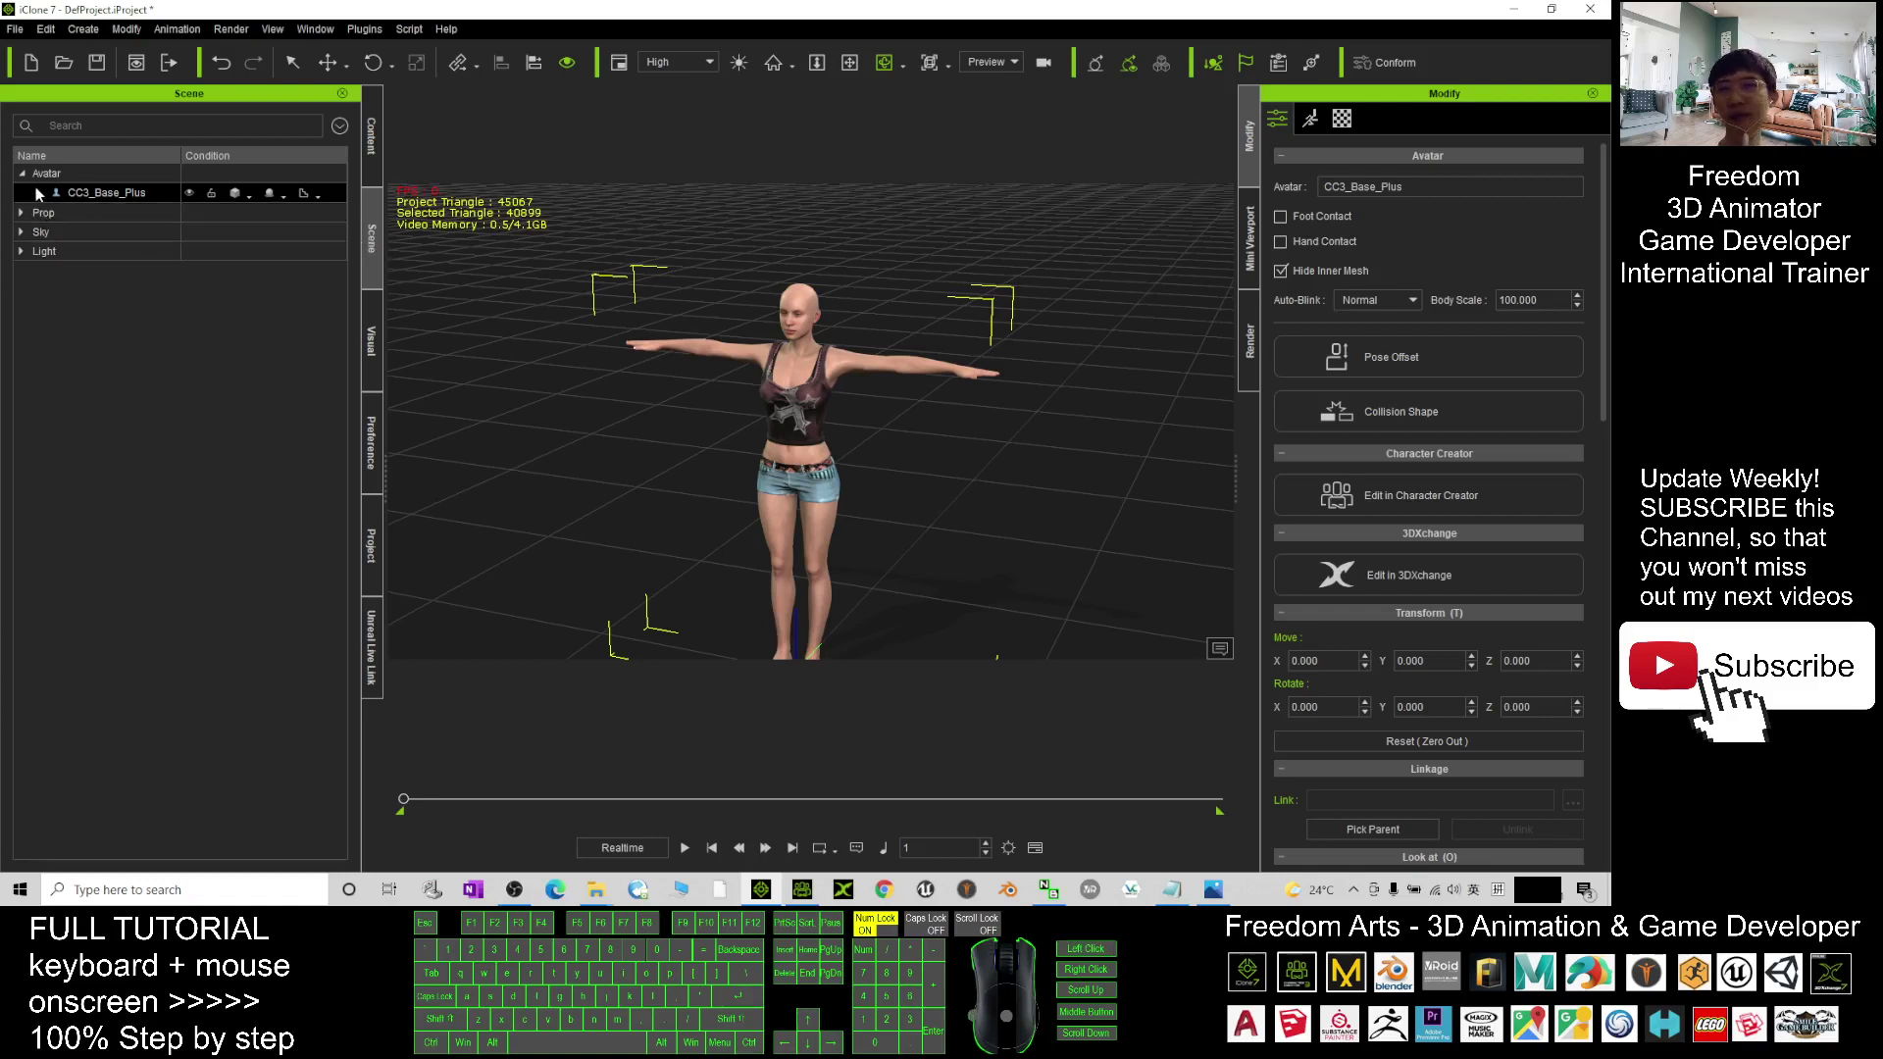
click(38, 193)
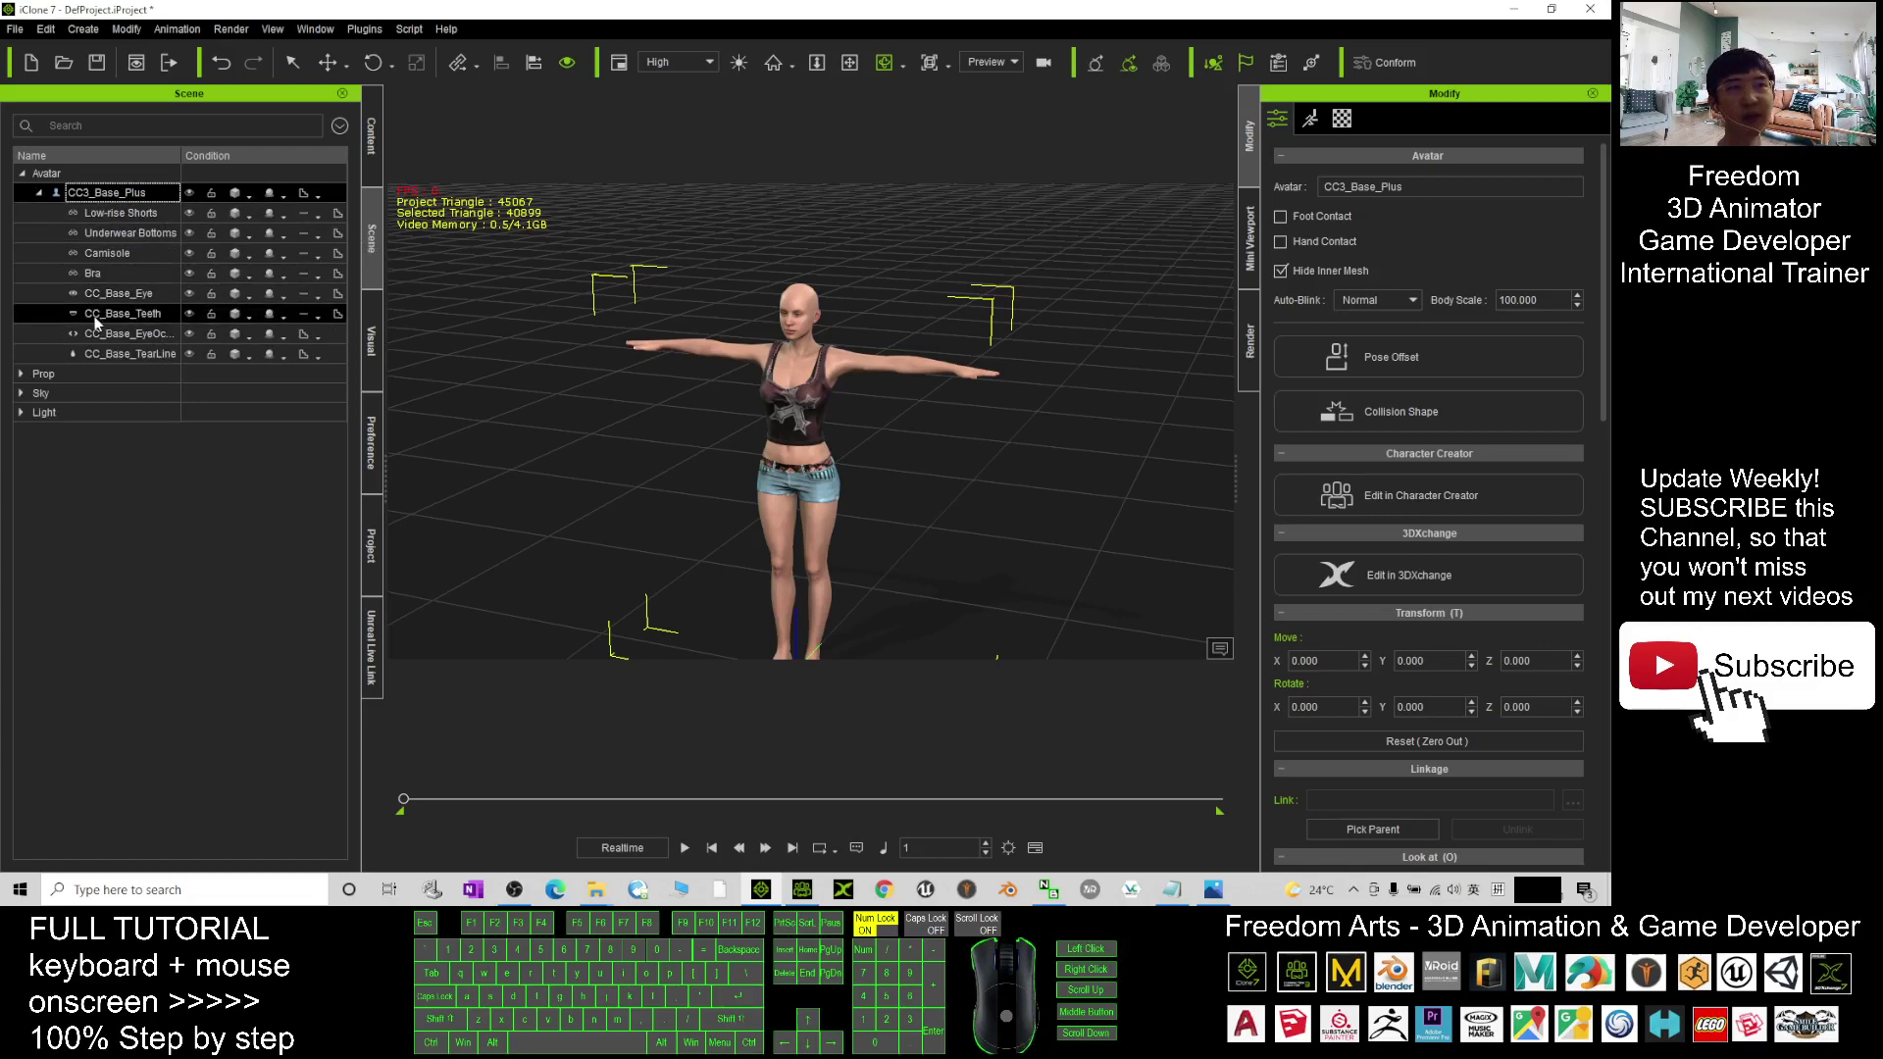
scroll(912, 371, up, 3)
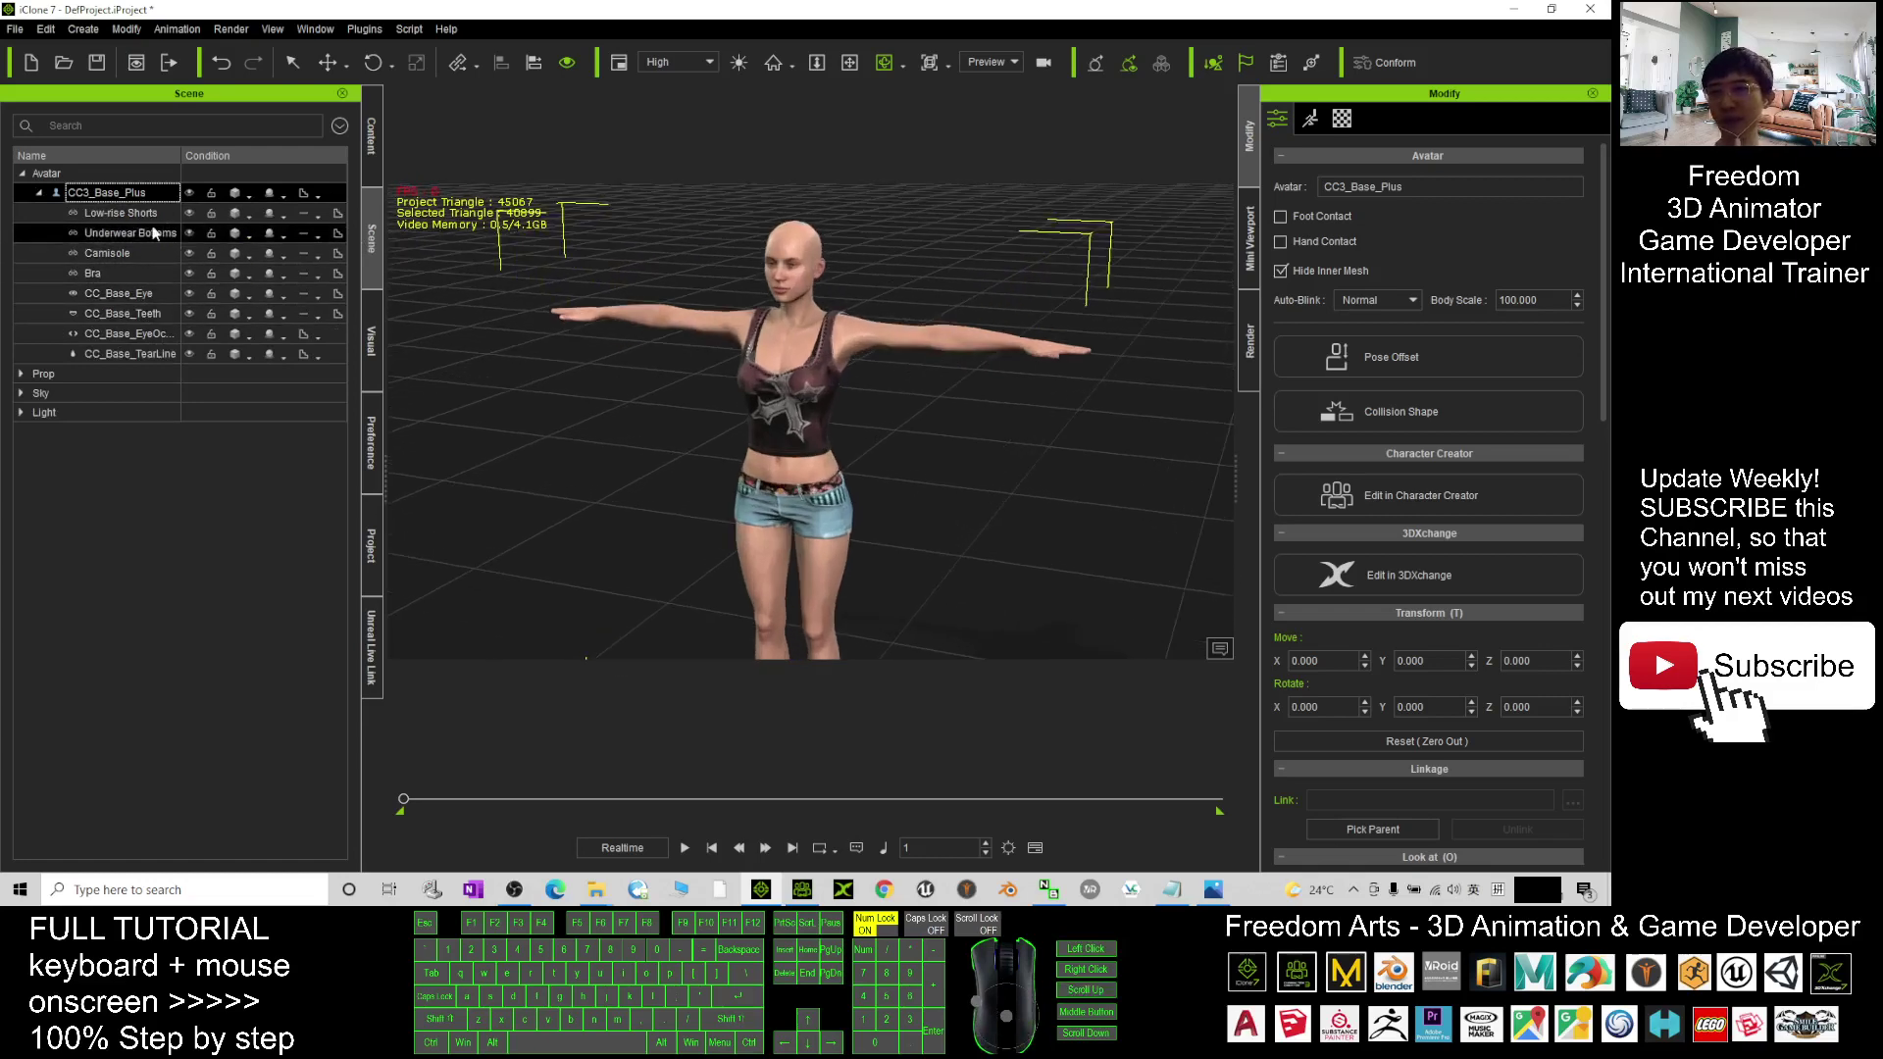
Detach the Low-rise Shorts, Underwear Bottoms, Camisole and Bra together from the avatar to turn them into props.
click(116, 214)
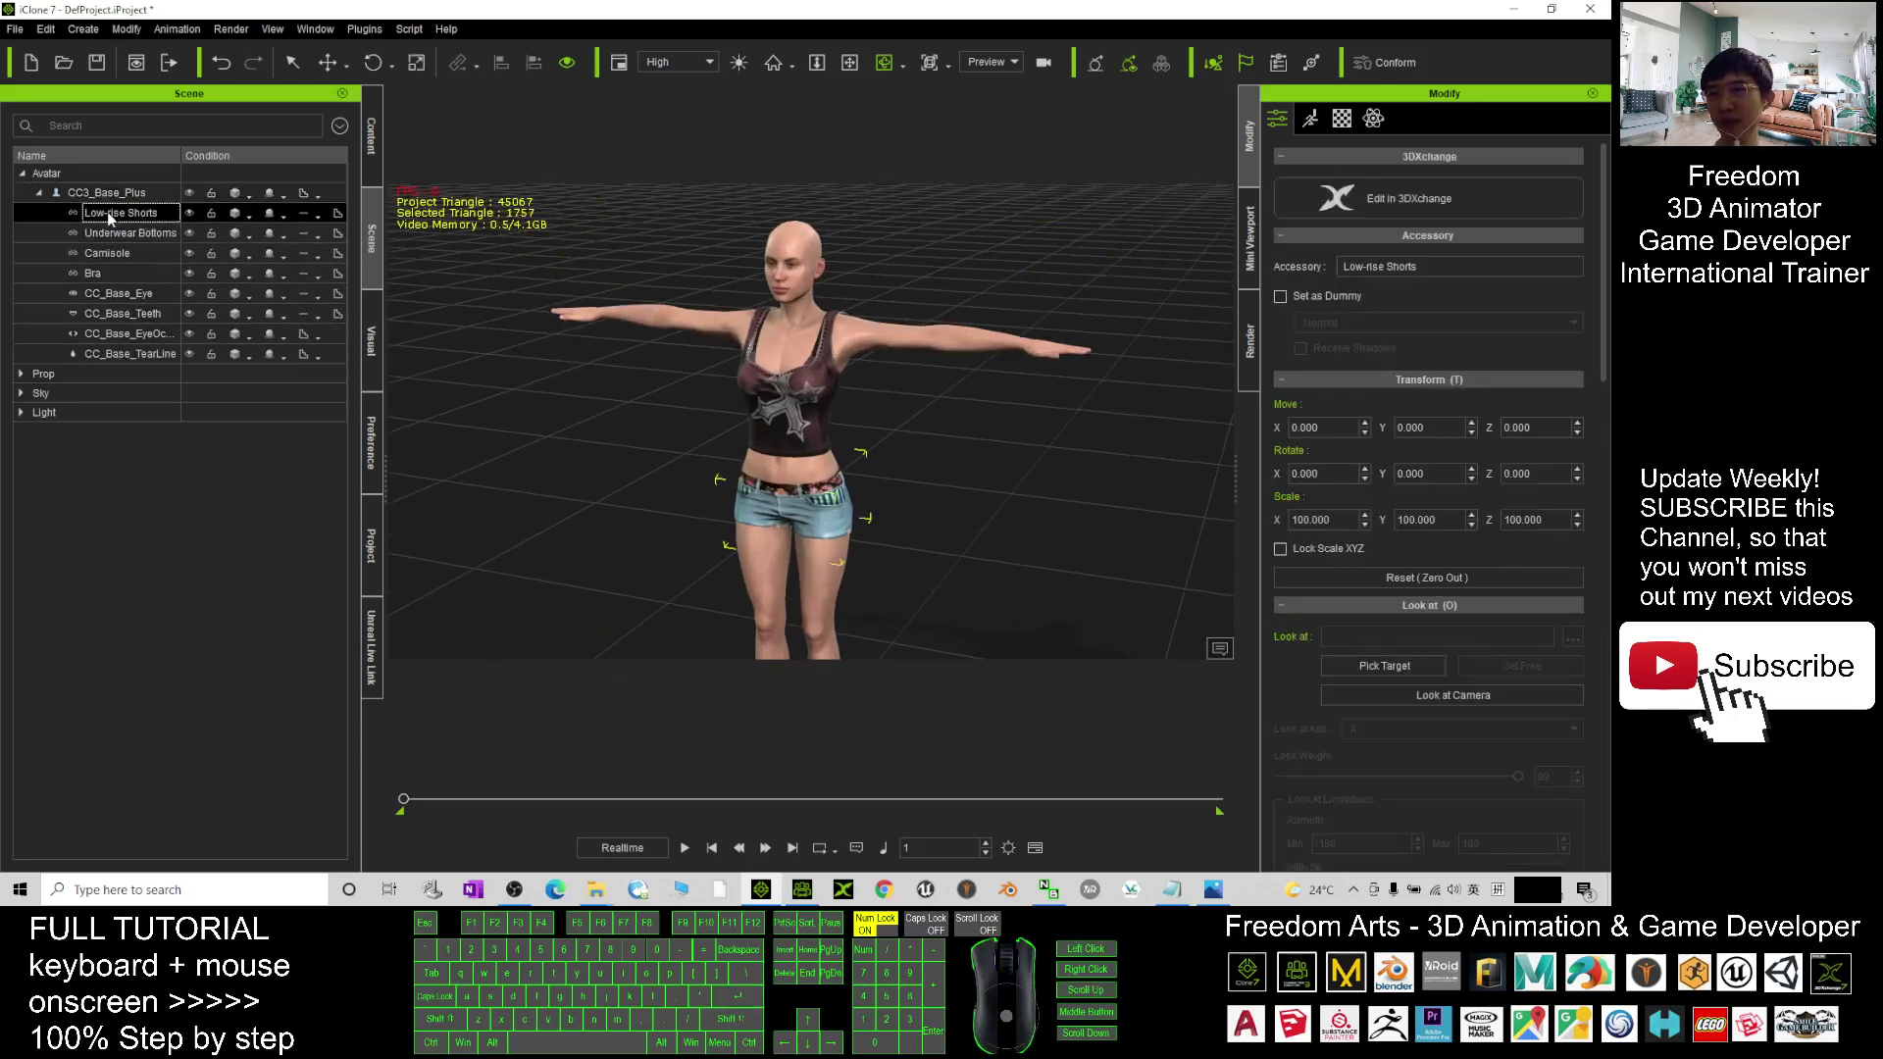
key(shift+Down)
key(shift+Down)
key(shift+Down)
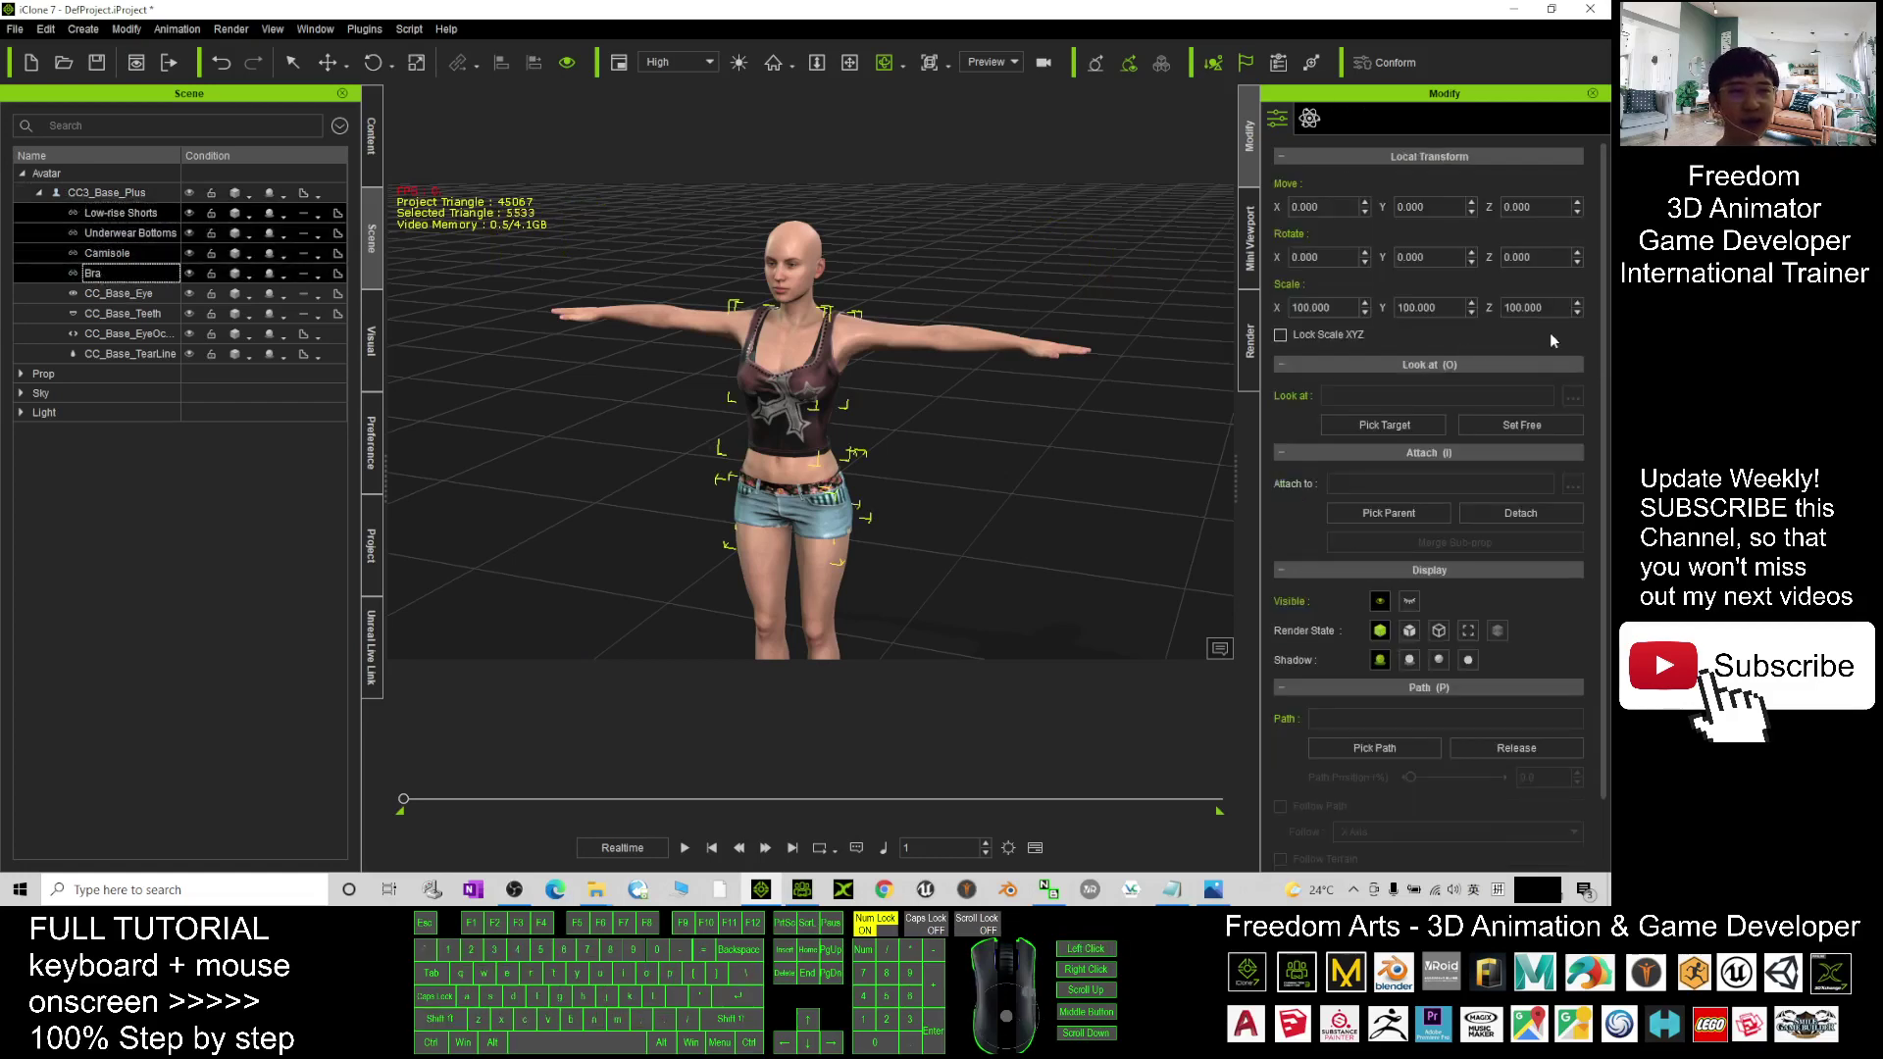
click(121, 212)
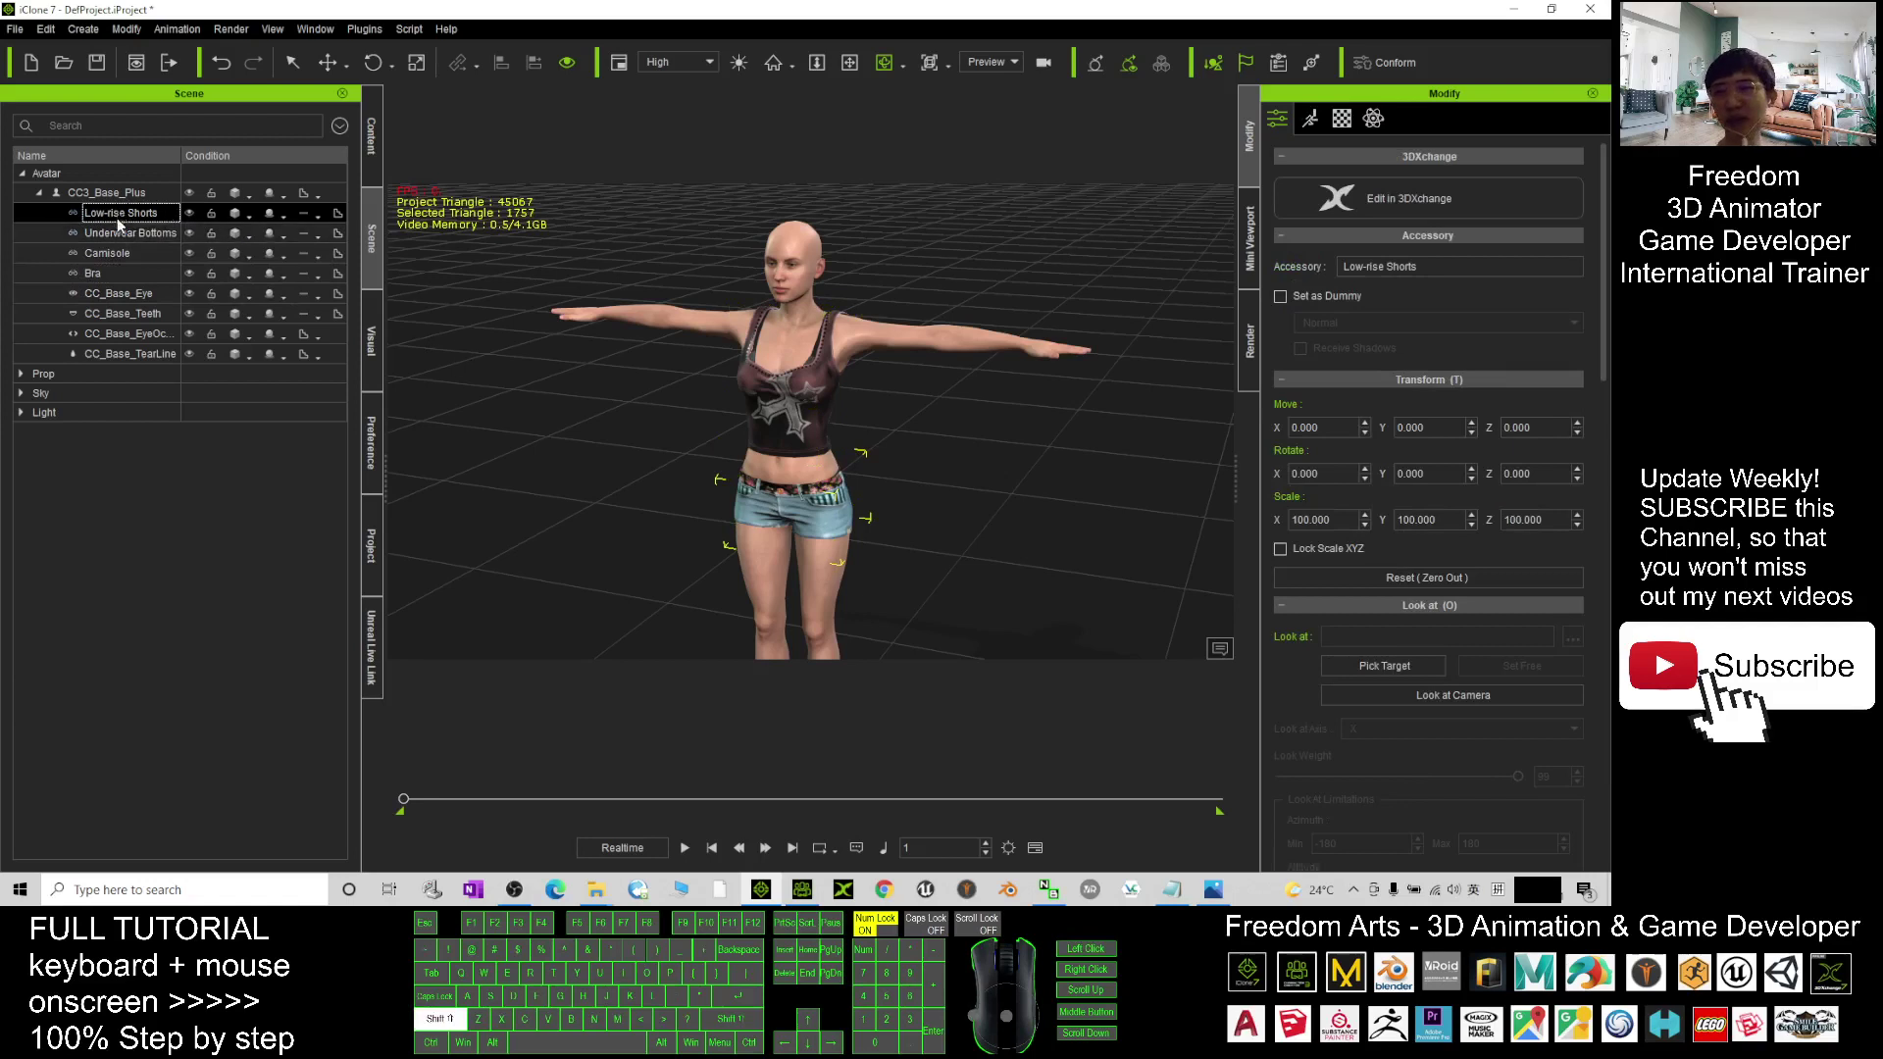
shift+click(108, 269)
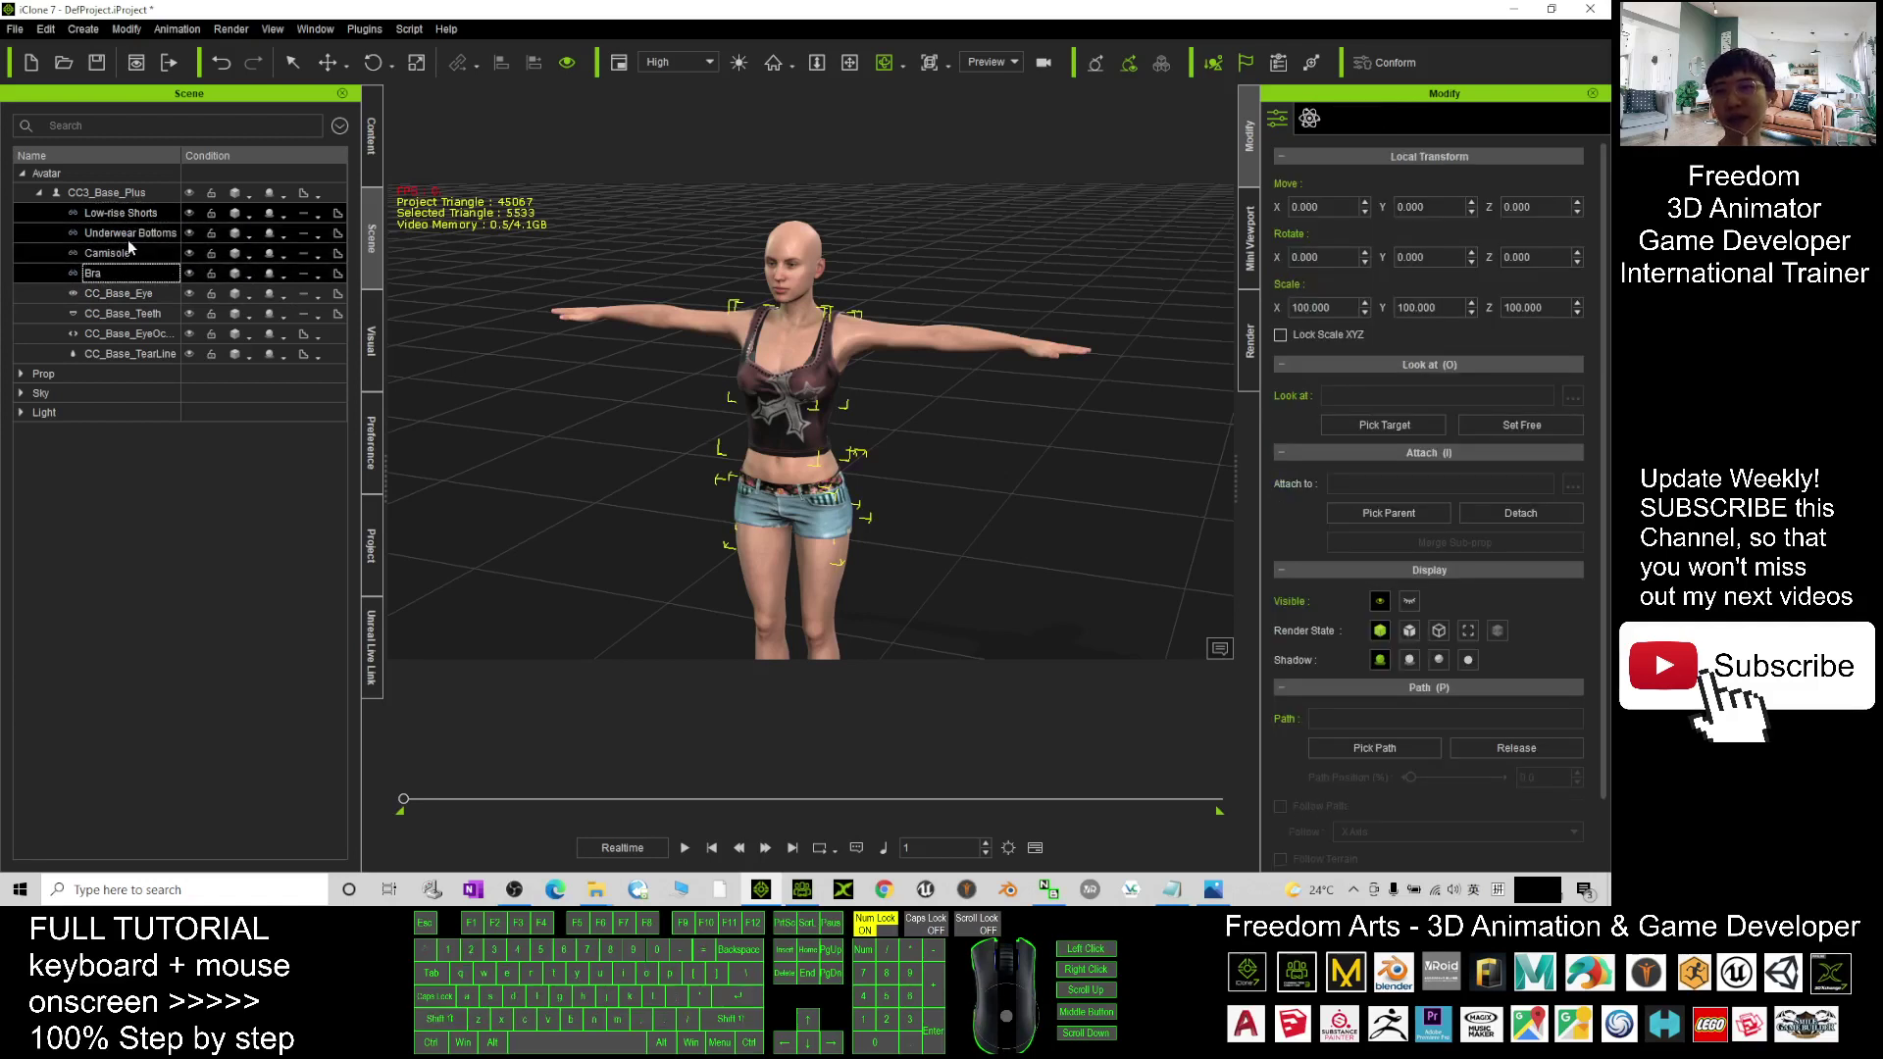
click(1270, 120)
click(1278, 123)
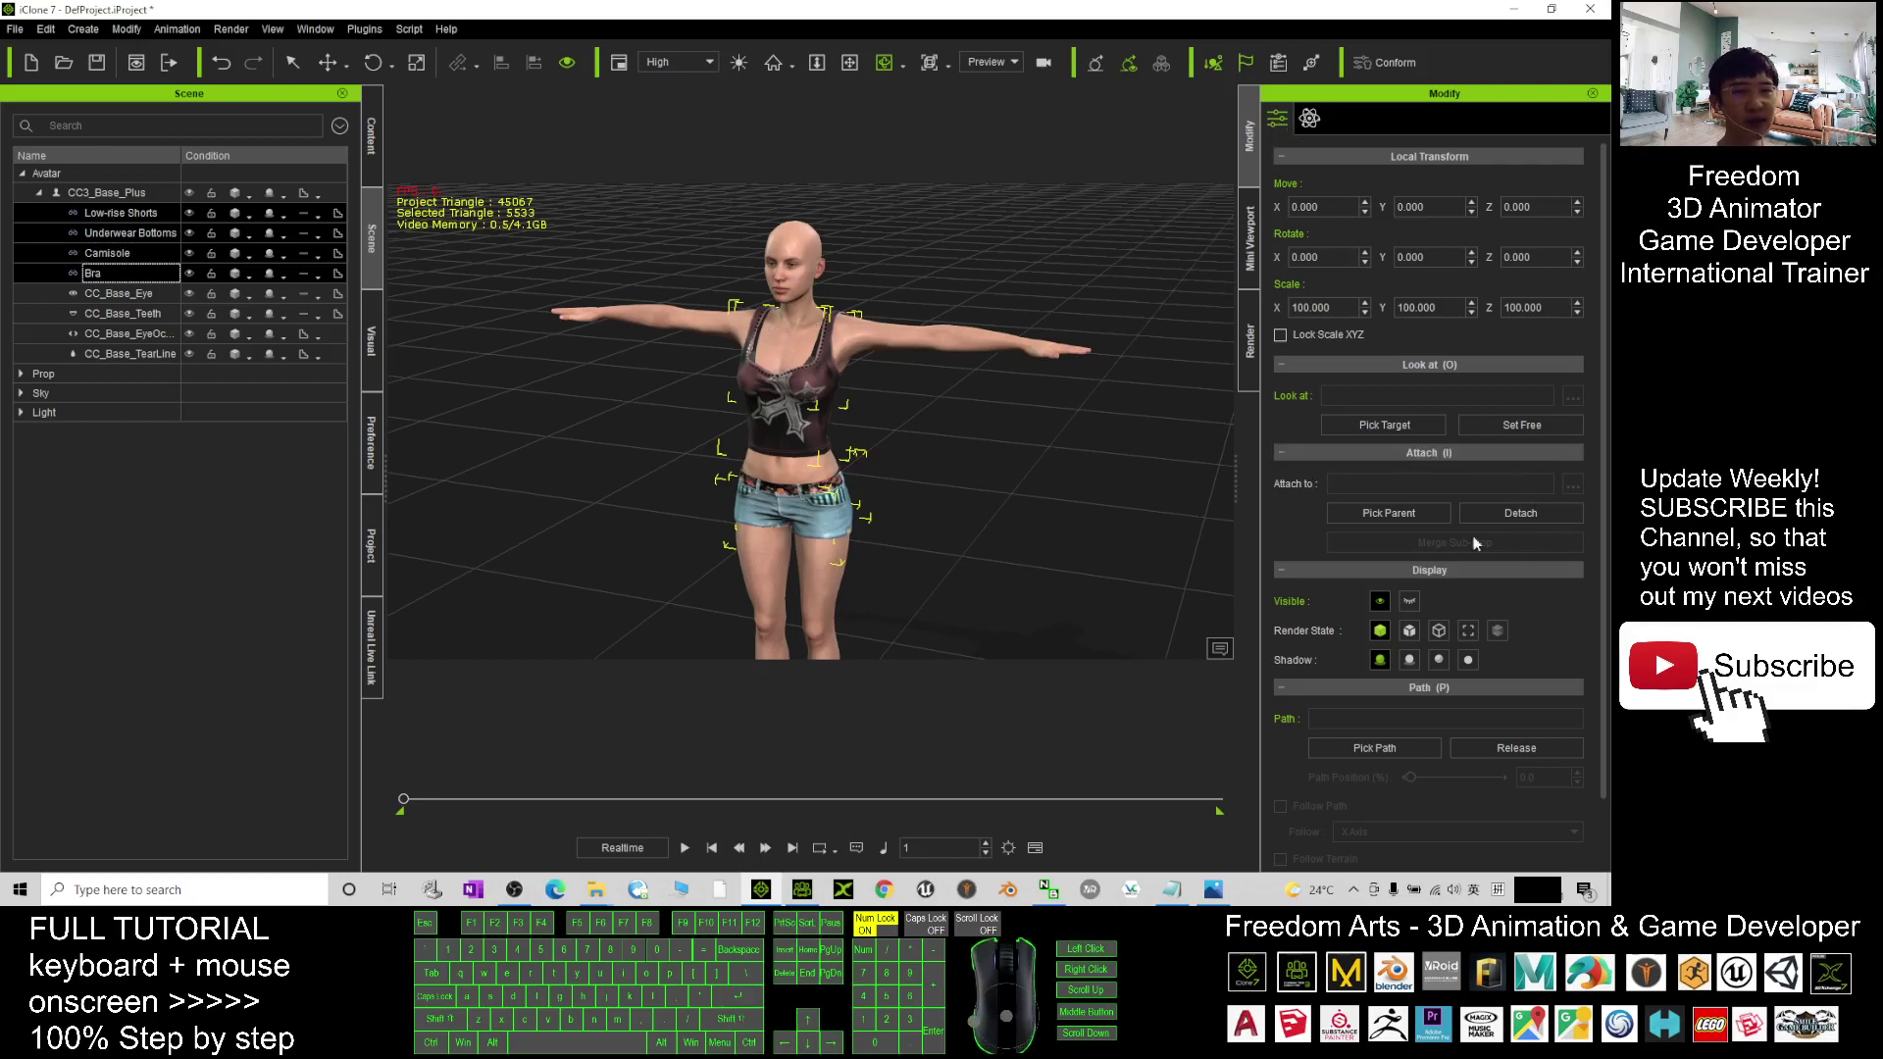
click(1520, 513)
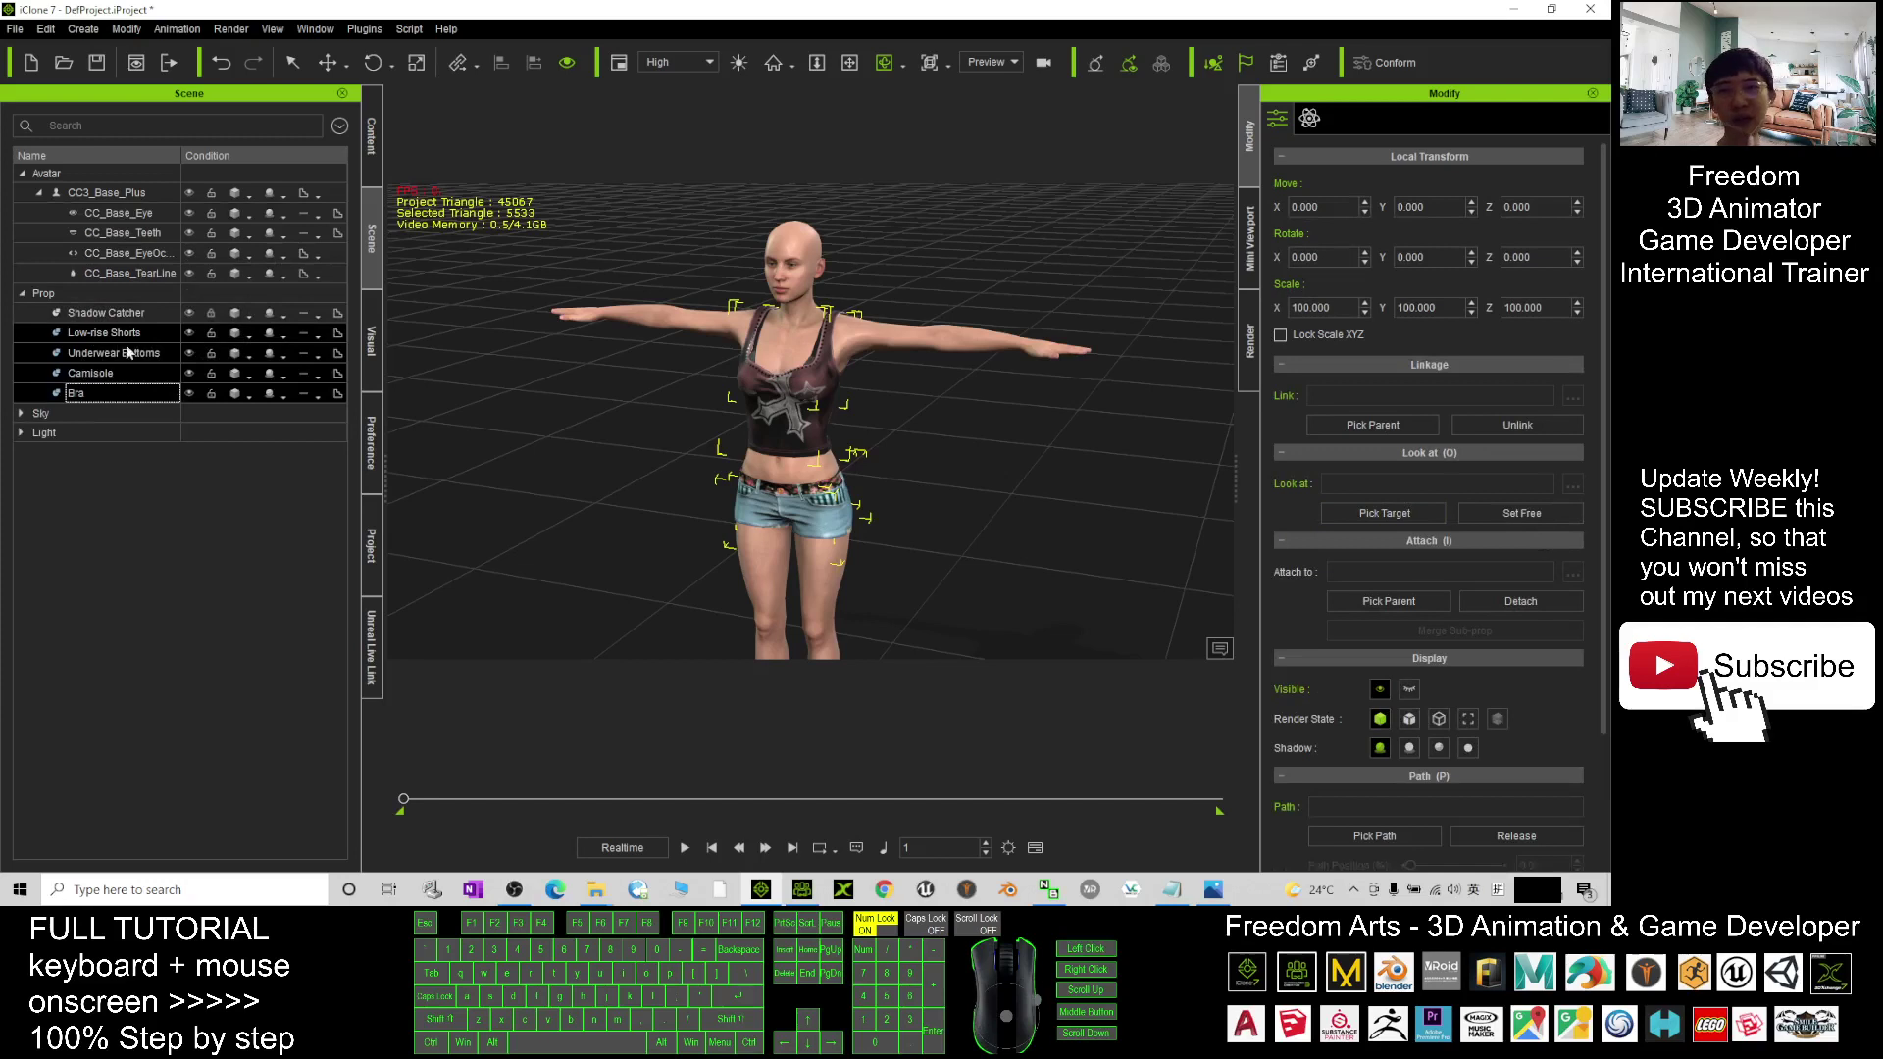
Move the CC3_Base_Plus avatar away from its clothes along X, to about -312.4.
click(1055, 449)
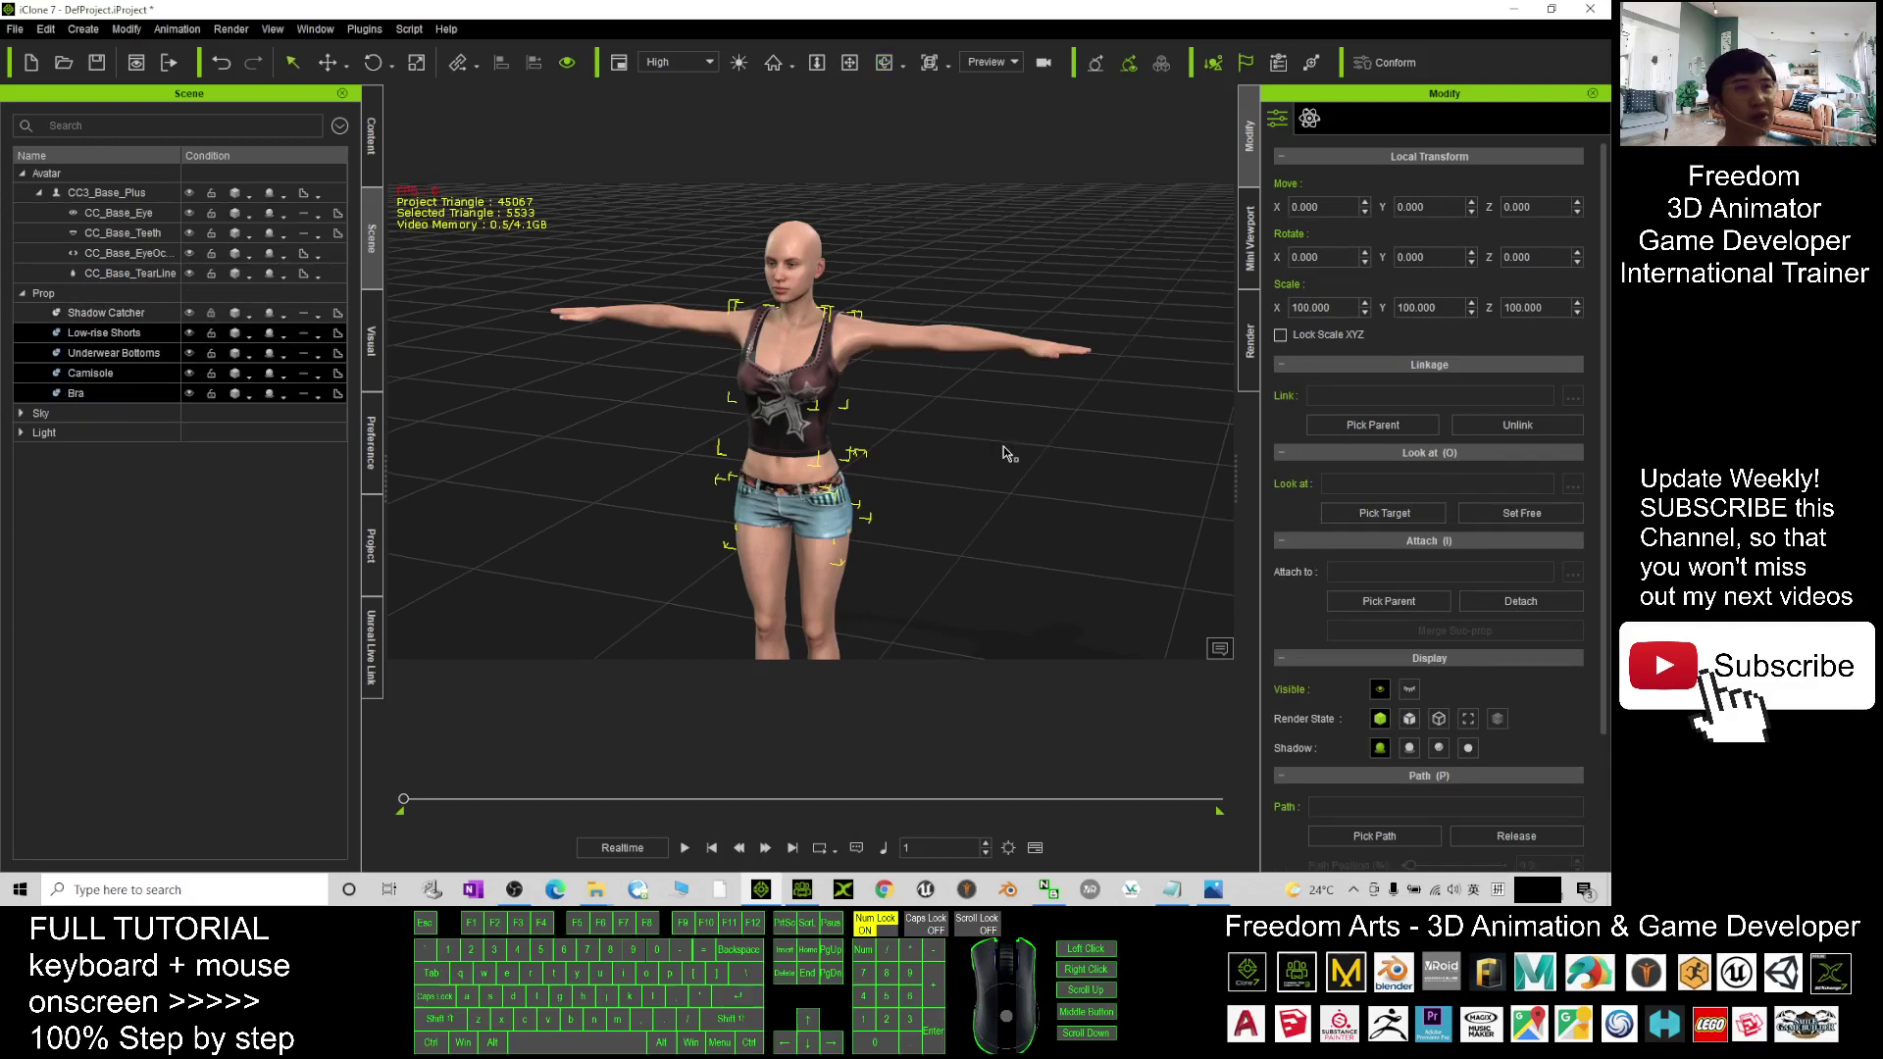
click(955, 343)
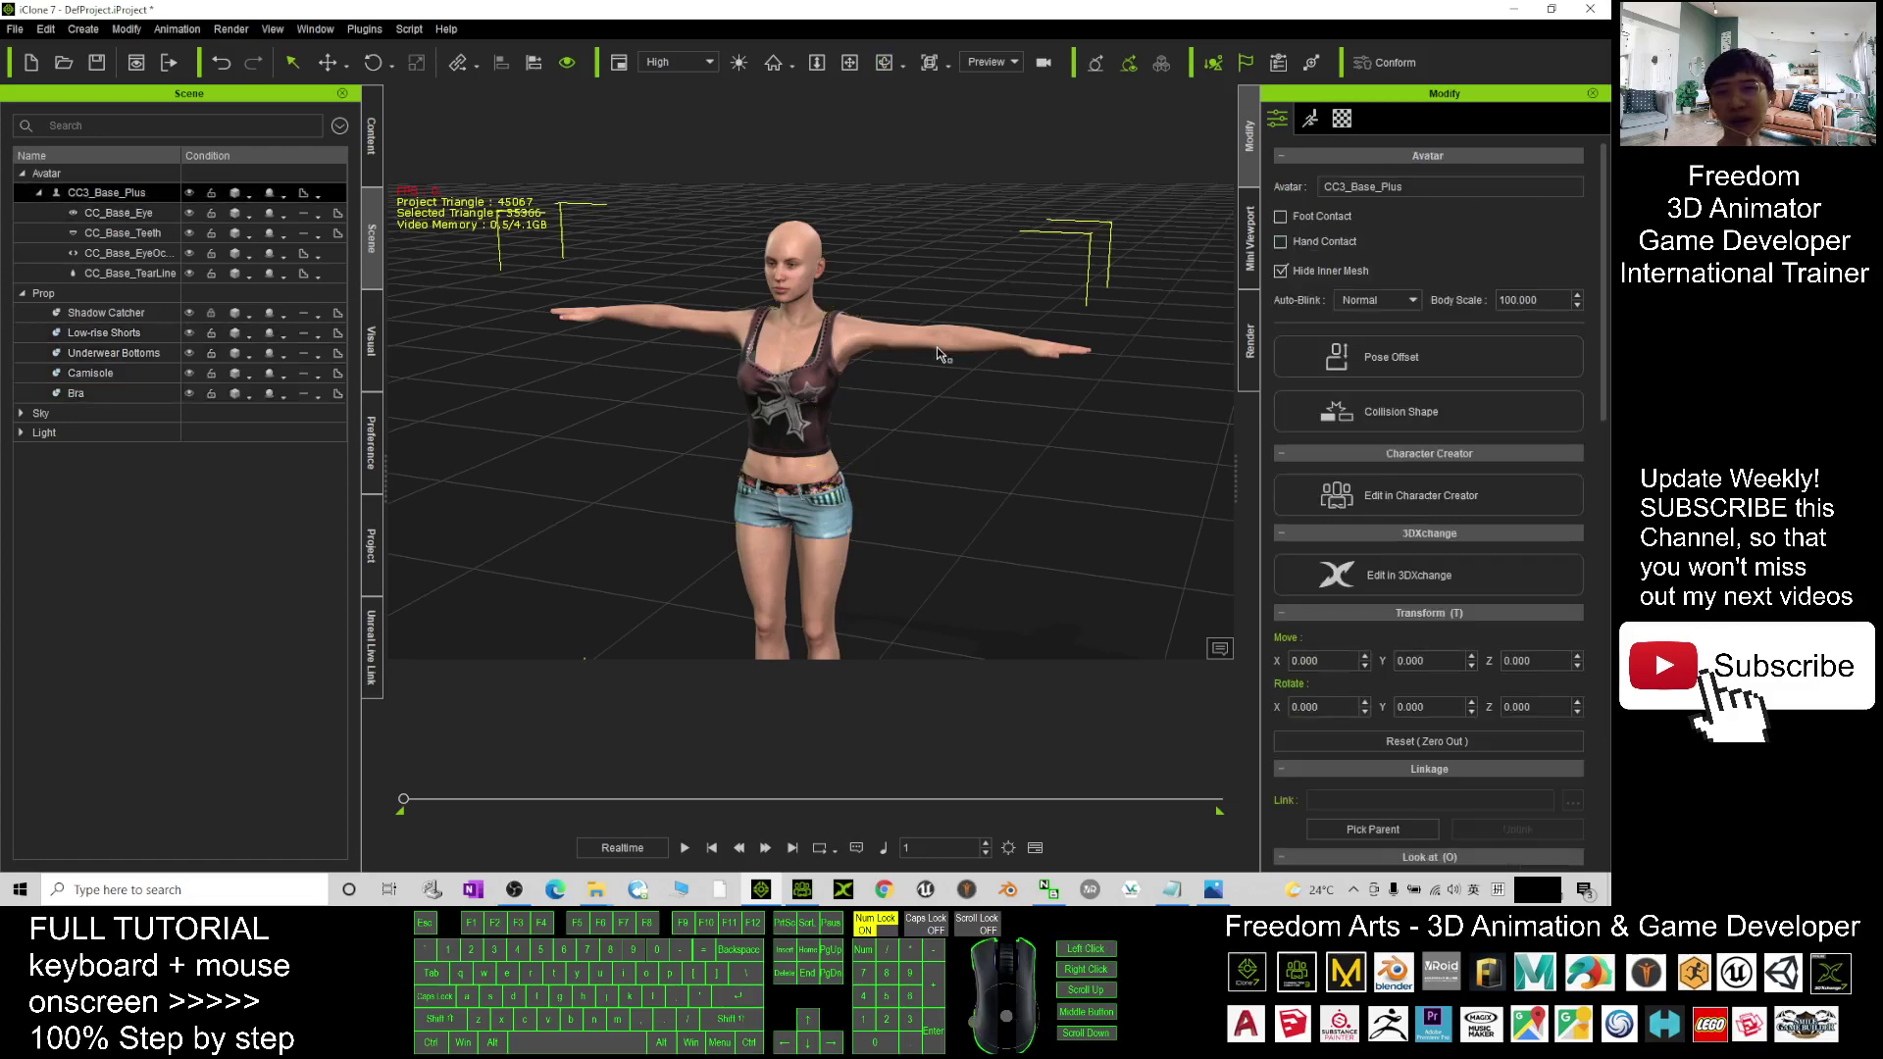
click(114, 193)
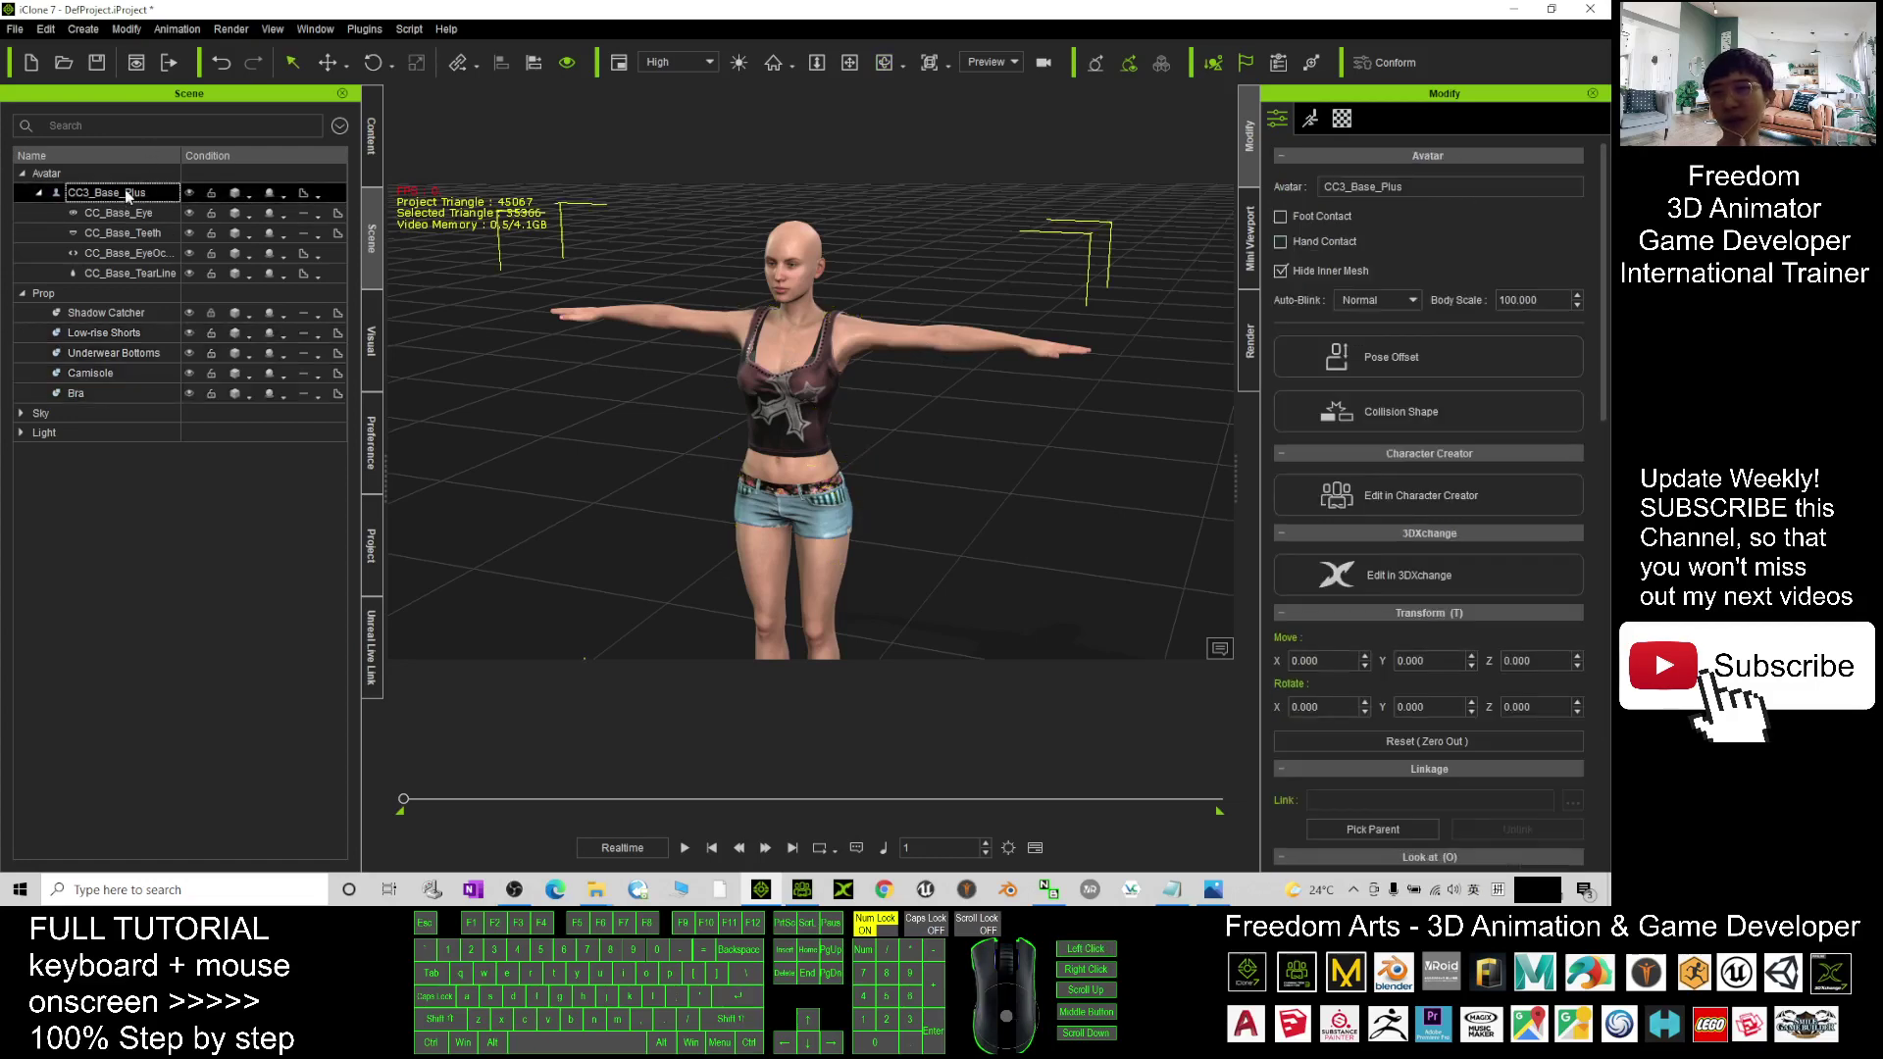
scroll(127, 198, down, 1)
scroll(1114, 461, up, 1)
scroll(988, 470, down, 7)
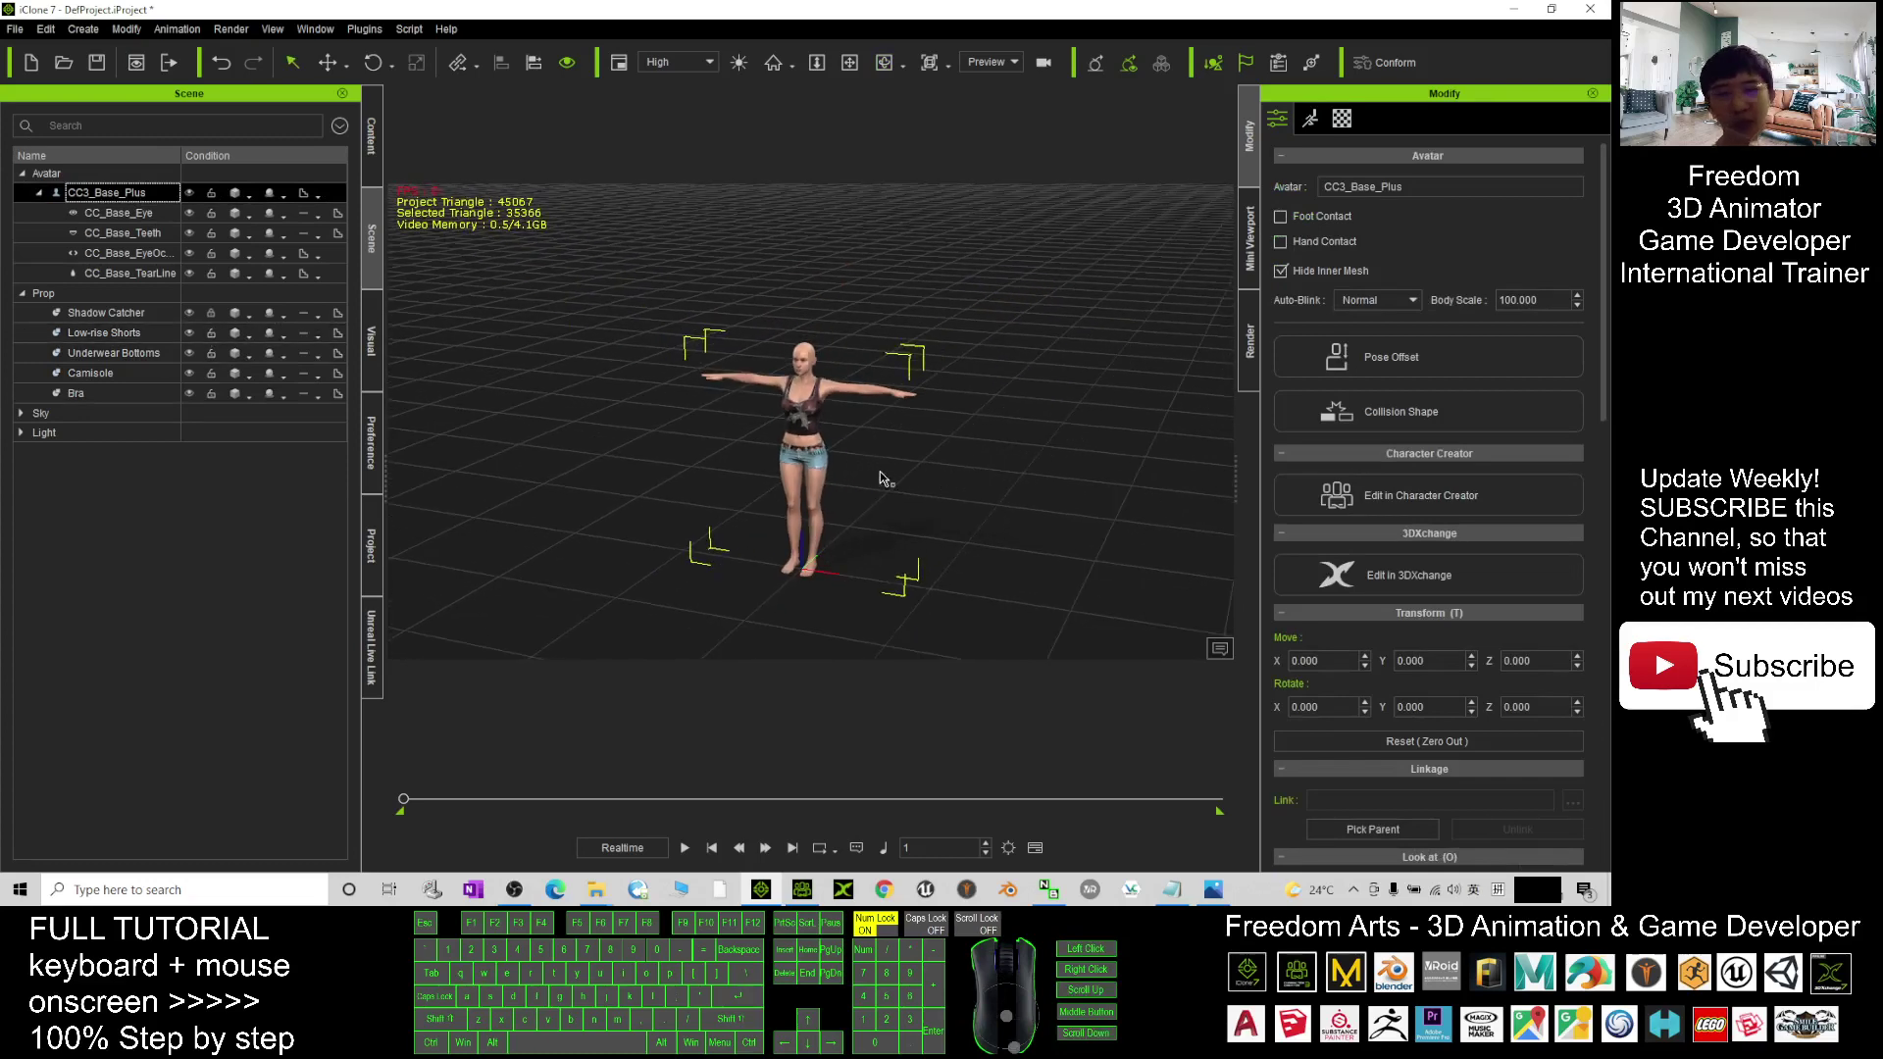
key(w)
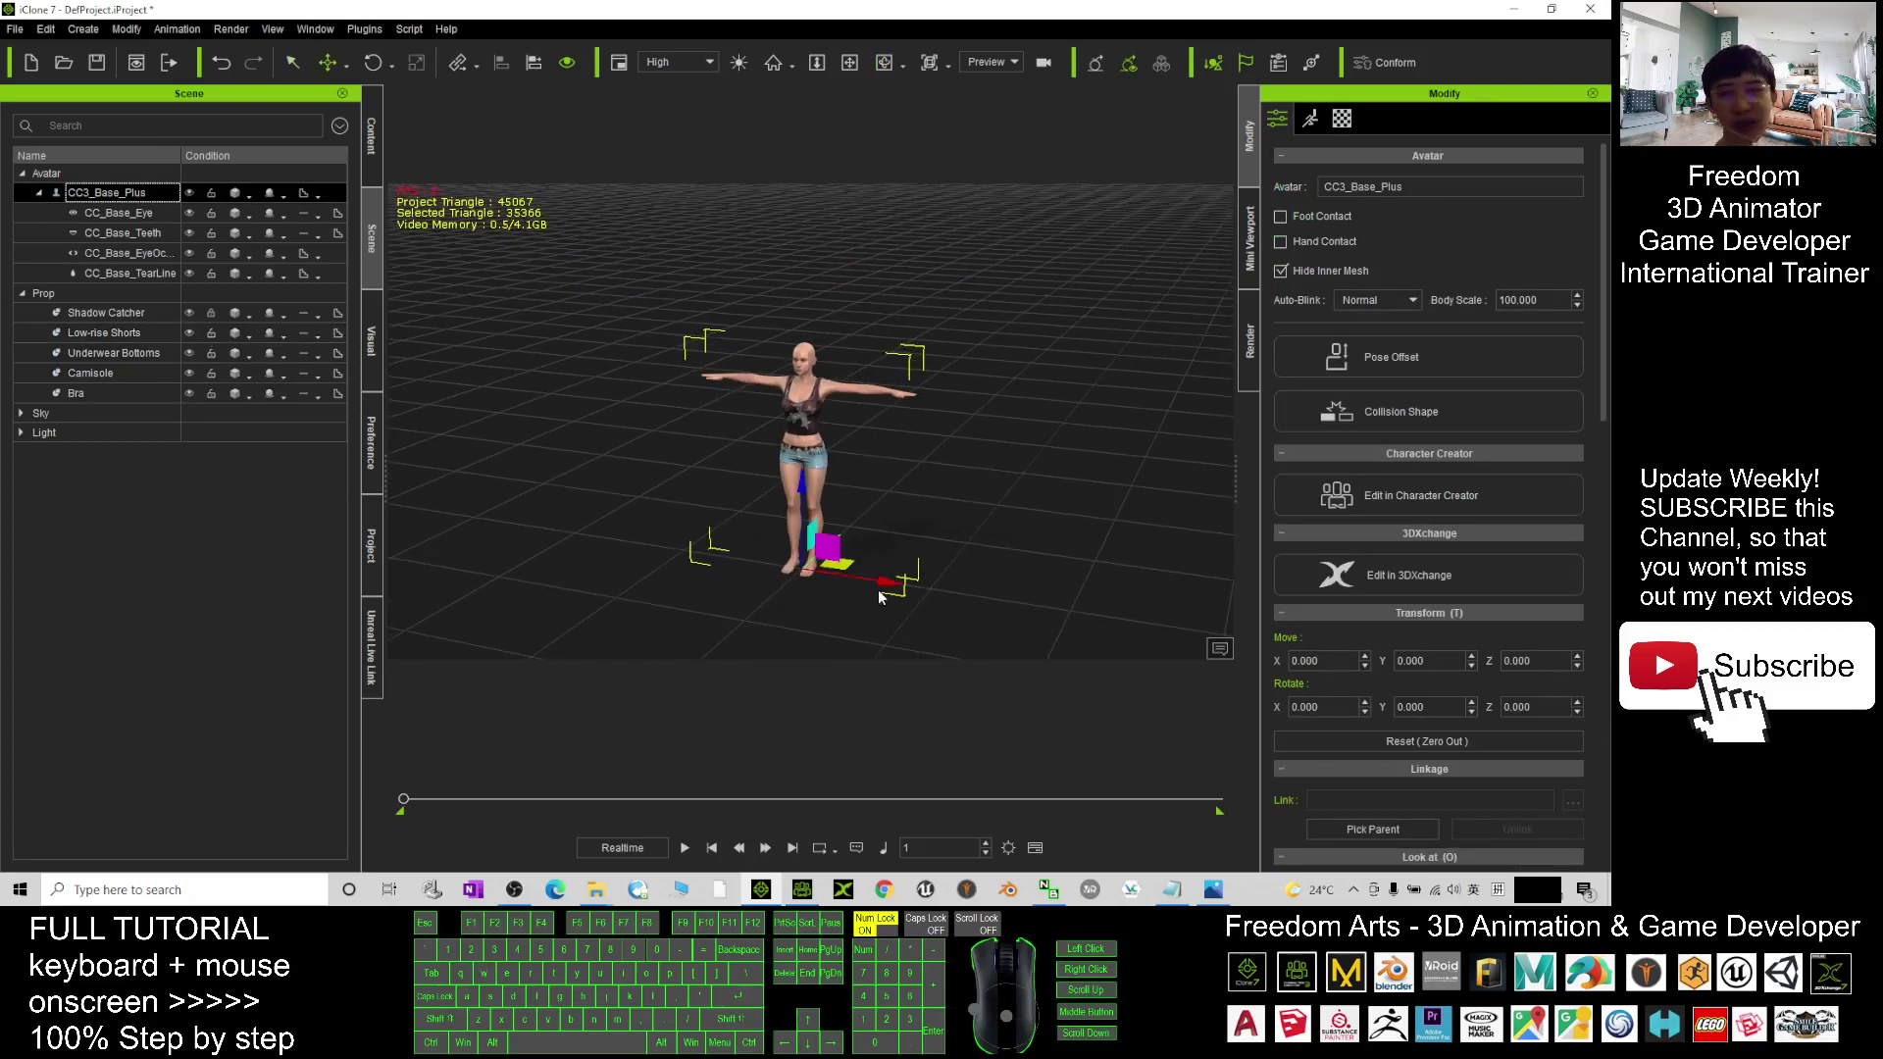
drag(877, 589, 537, 546)
Move the Camisole prop sideways in the positive X direction, off the underwear.
scroll(856, 472, up, 6)
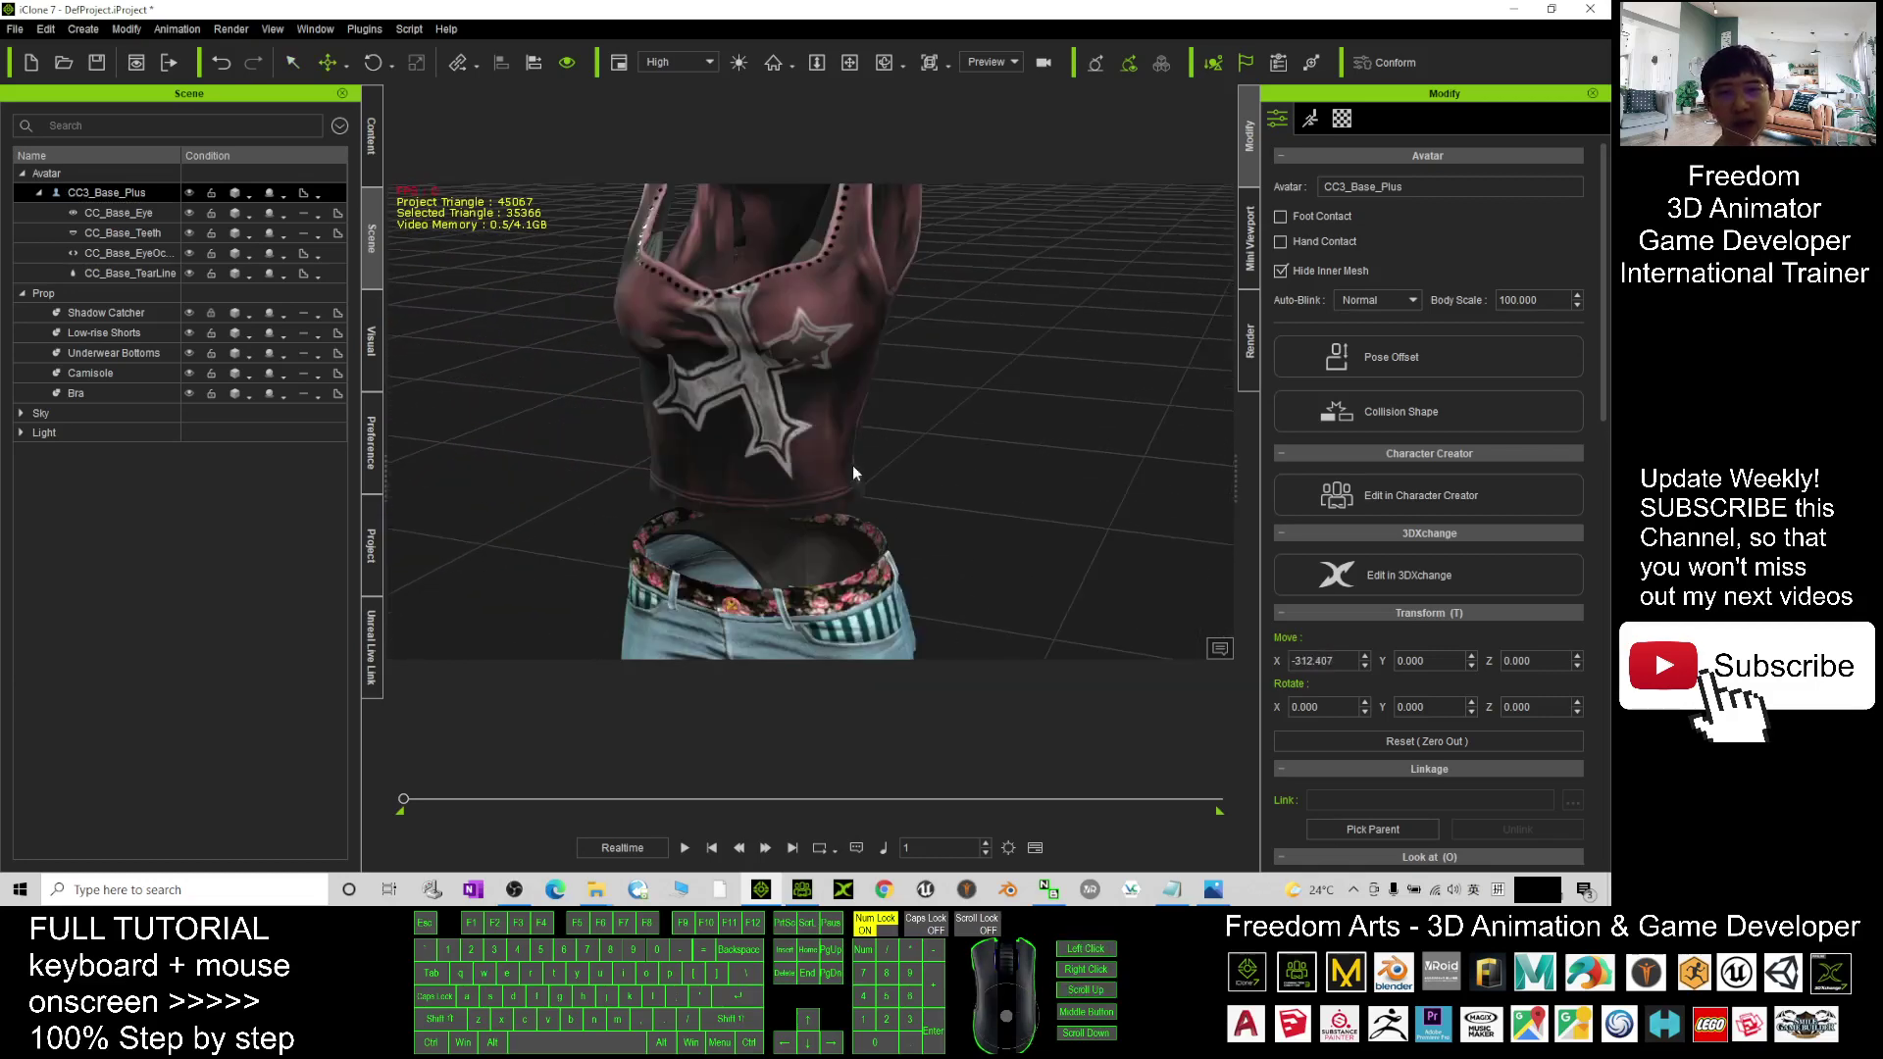
key(c)
drag(856, 472, 869, 552)
scroll(869, 551, down, 3)
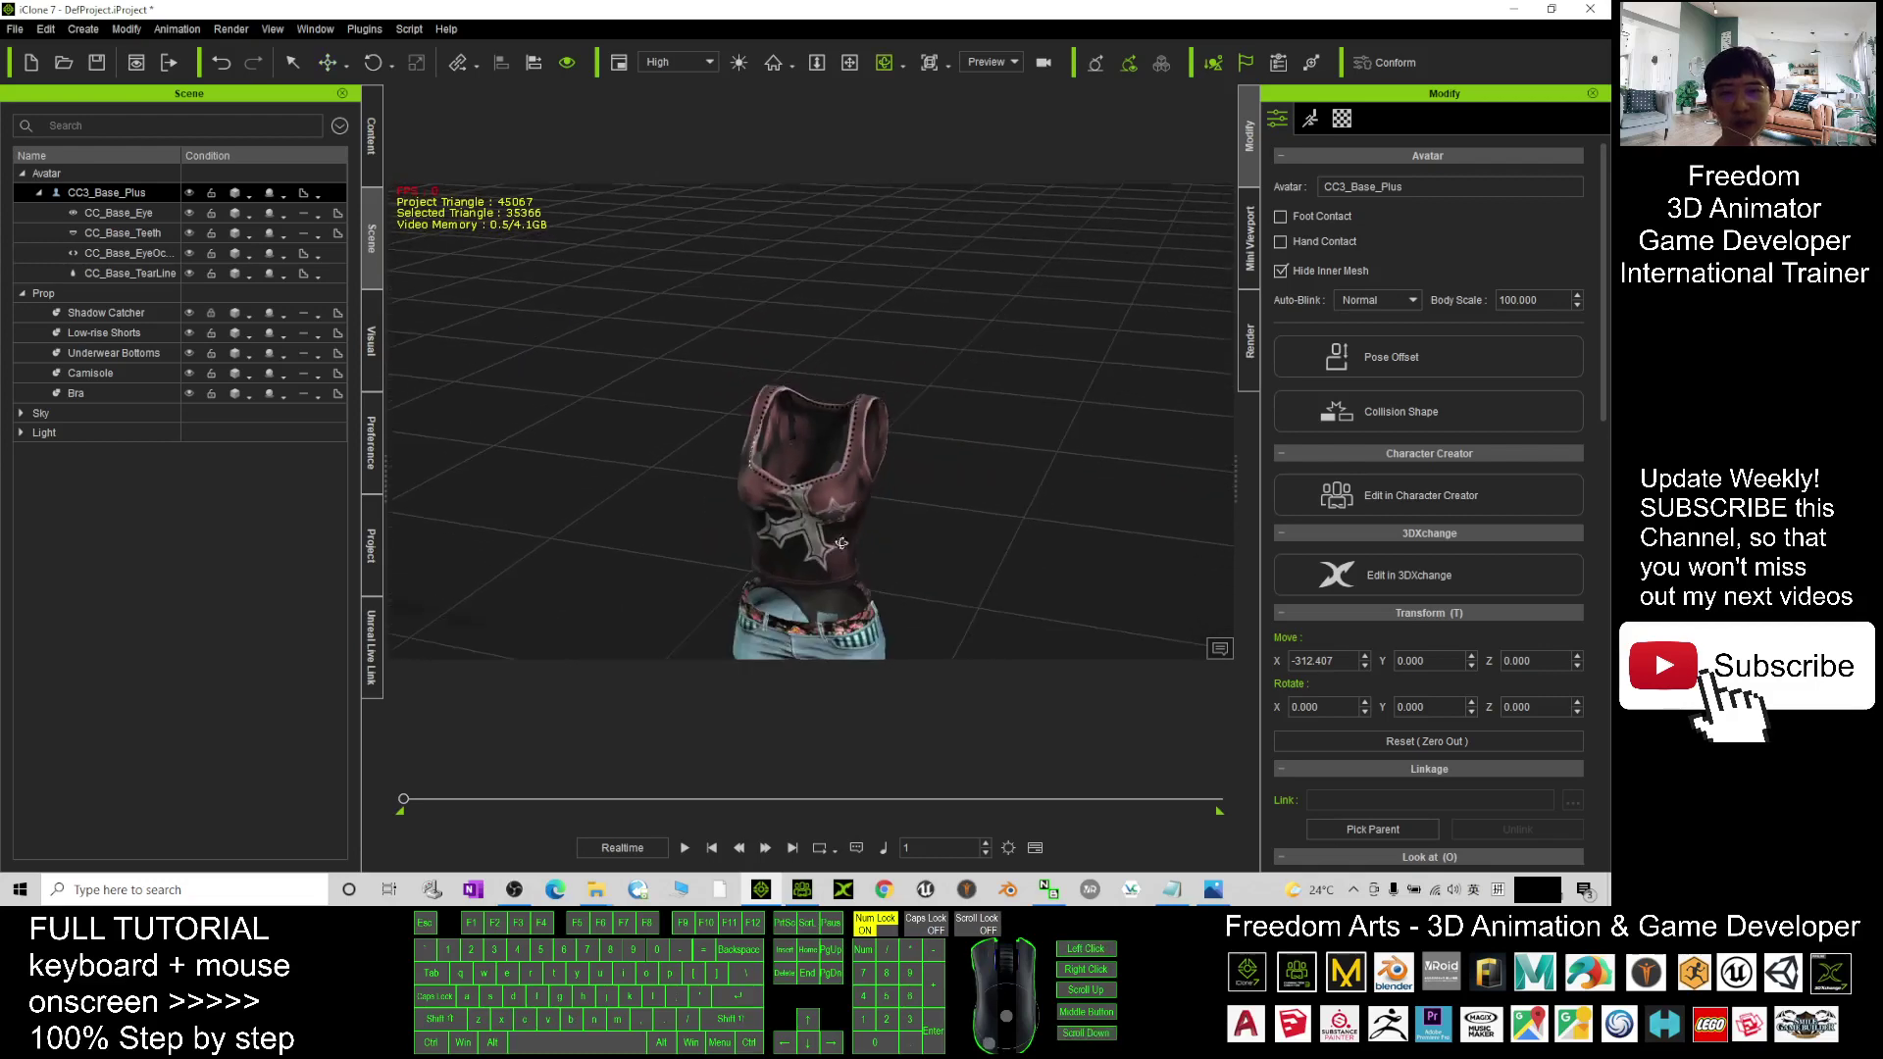
click(845, 453)
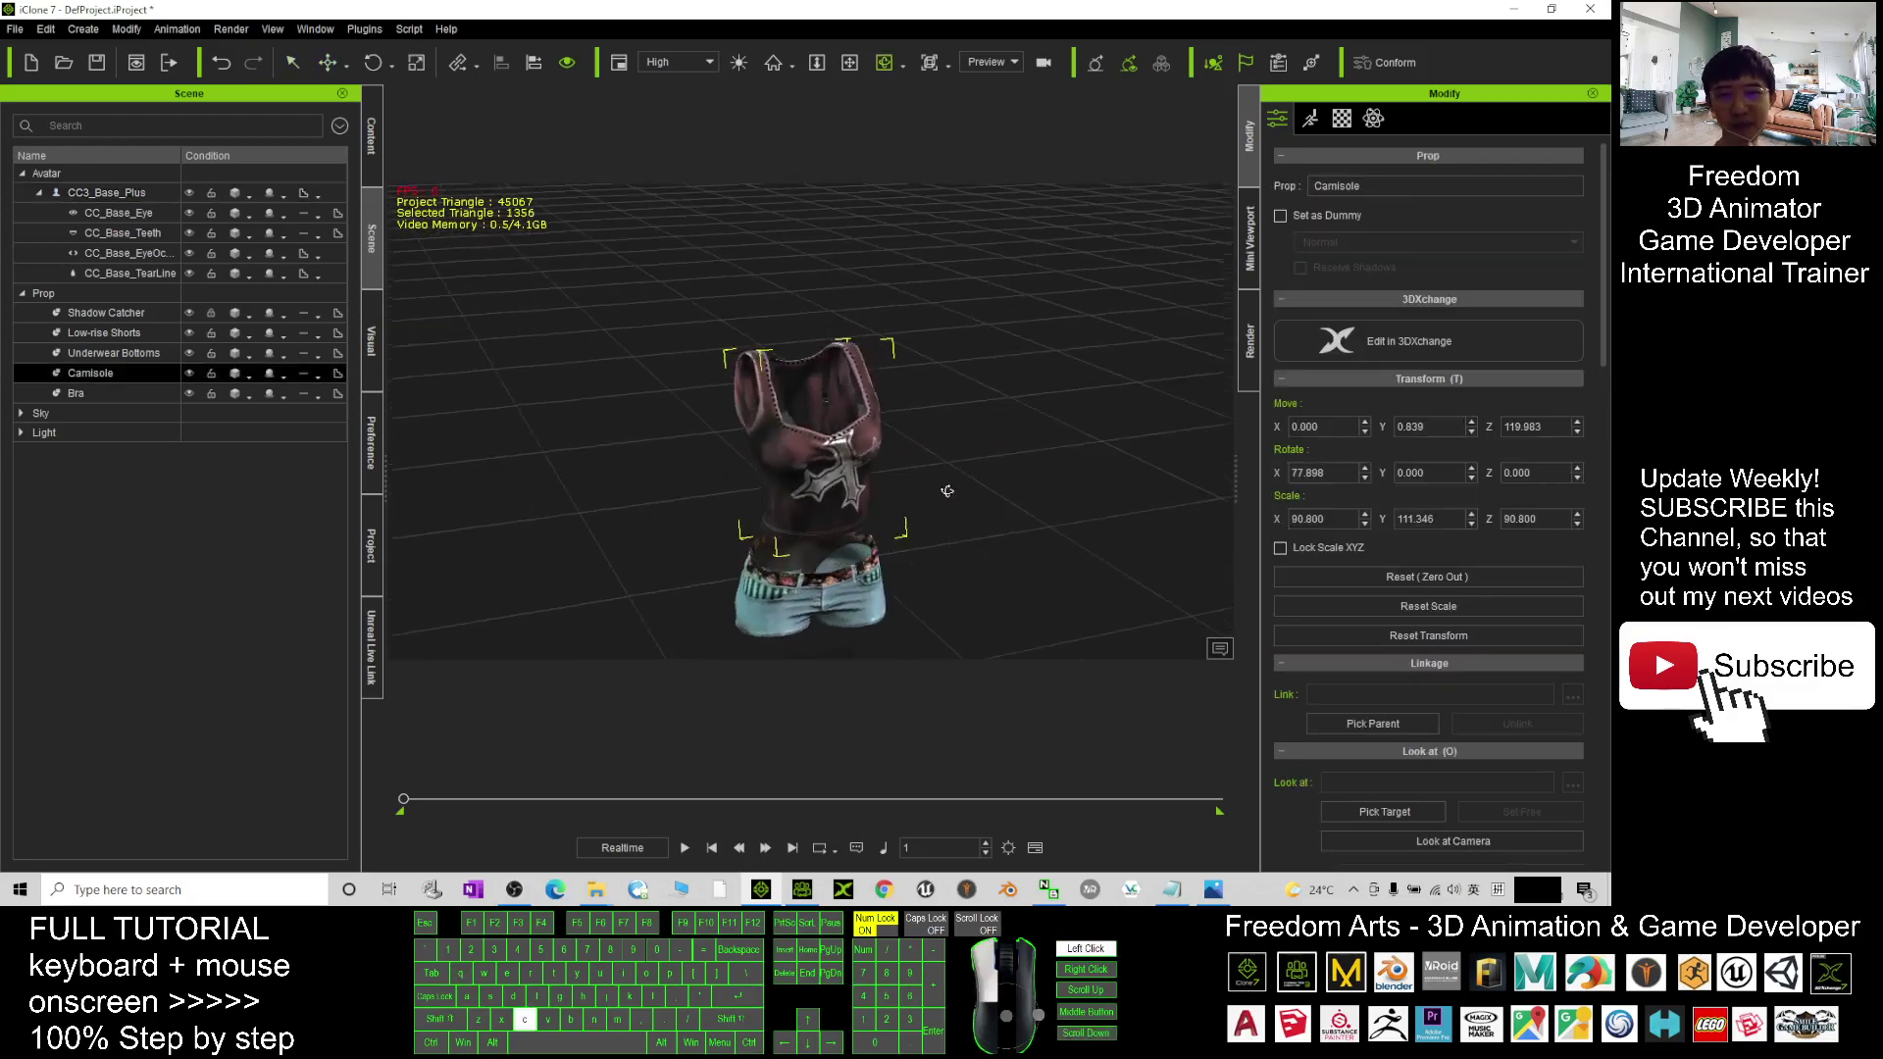
drag(956, 490, 873, 491)
scroll(997, 467, up, 3)
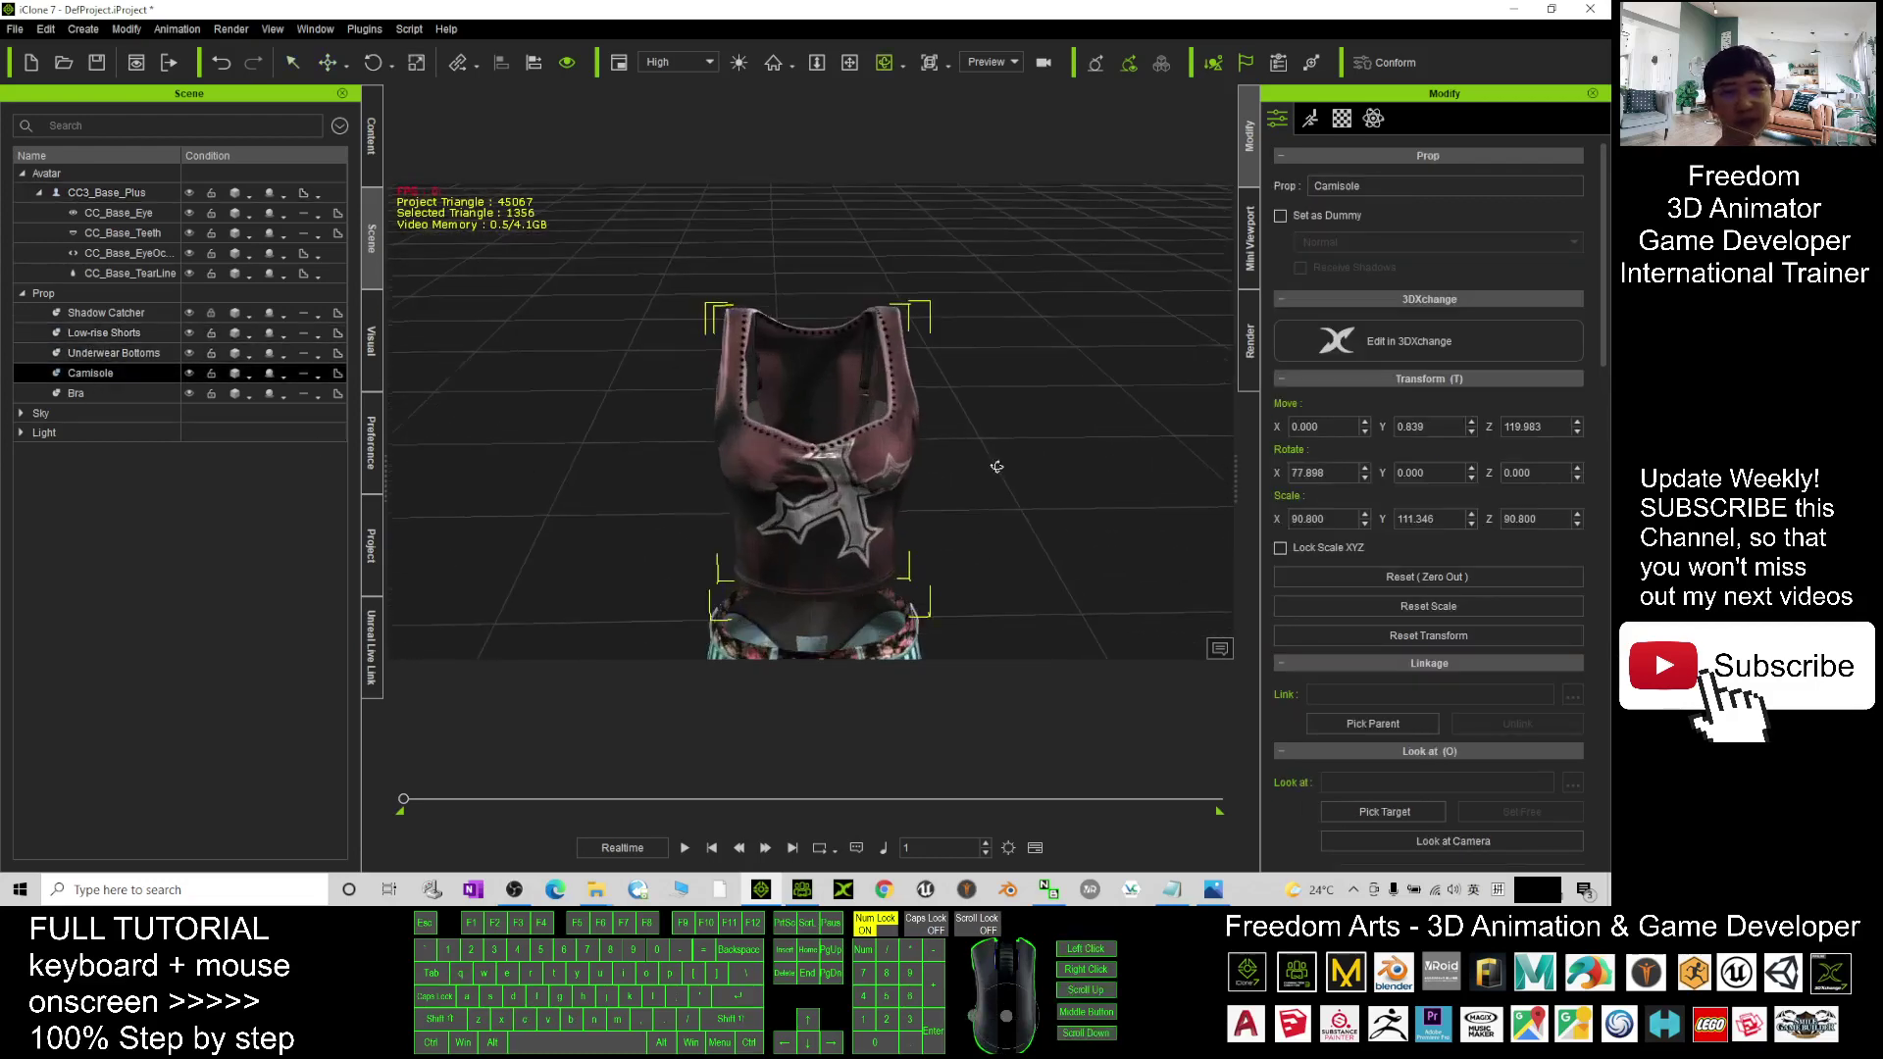
scroll(996, 467, down, 4)
key(w)
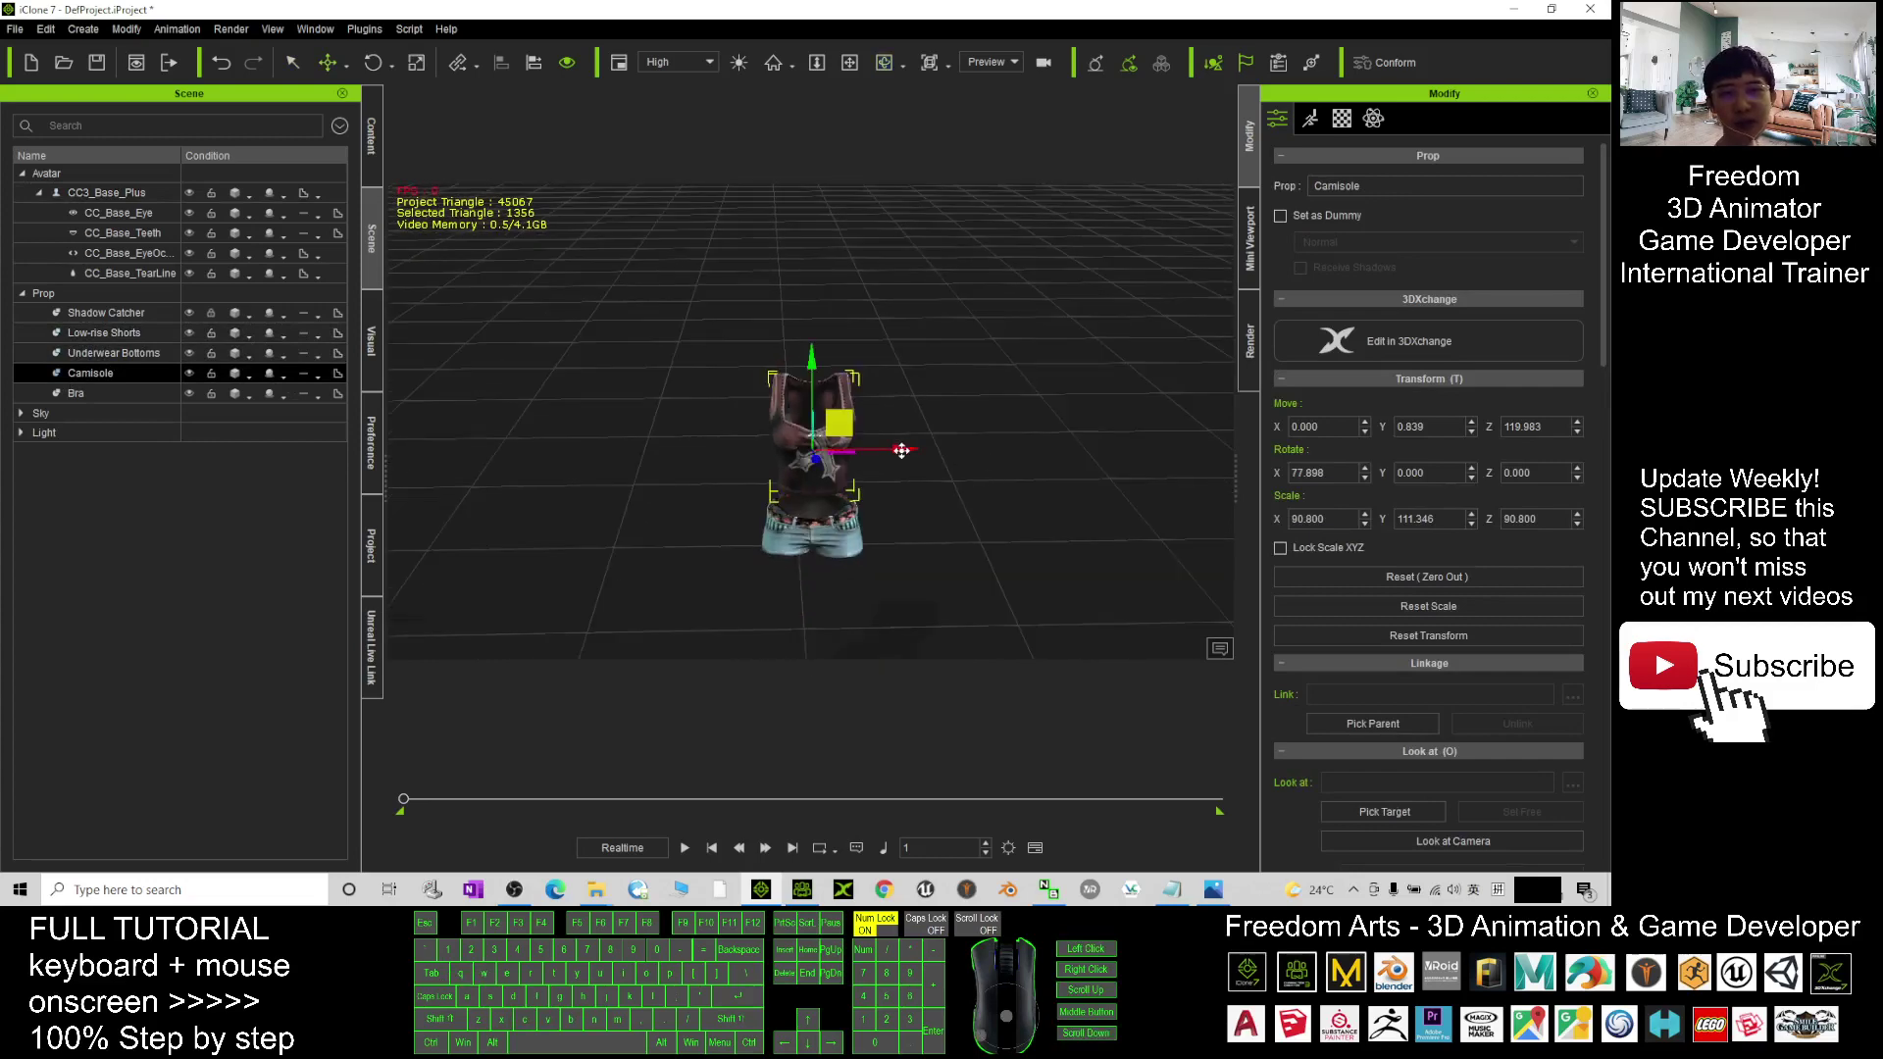
drag(902, 450, 1030, 476)
key(q)
Move the Low-rise Shorts prop along X to about -62.9, off the underwear.
click(824, 547)
key(w)
drag(904, 511, 741, 512)
Examine the separated garment props from several angles and distances.
scroll(856, 481, up, 3)
scroll(856, 481, down, 2)
key(x)
drag(886, 480, 660, 115)
key(c)
click(739, 65)
click(739, 65)
key(c)
drag(769, 414, 805, 493)
key(z)
scroll(806, 494, down, 3)
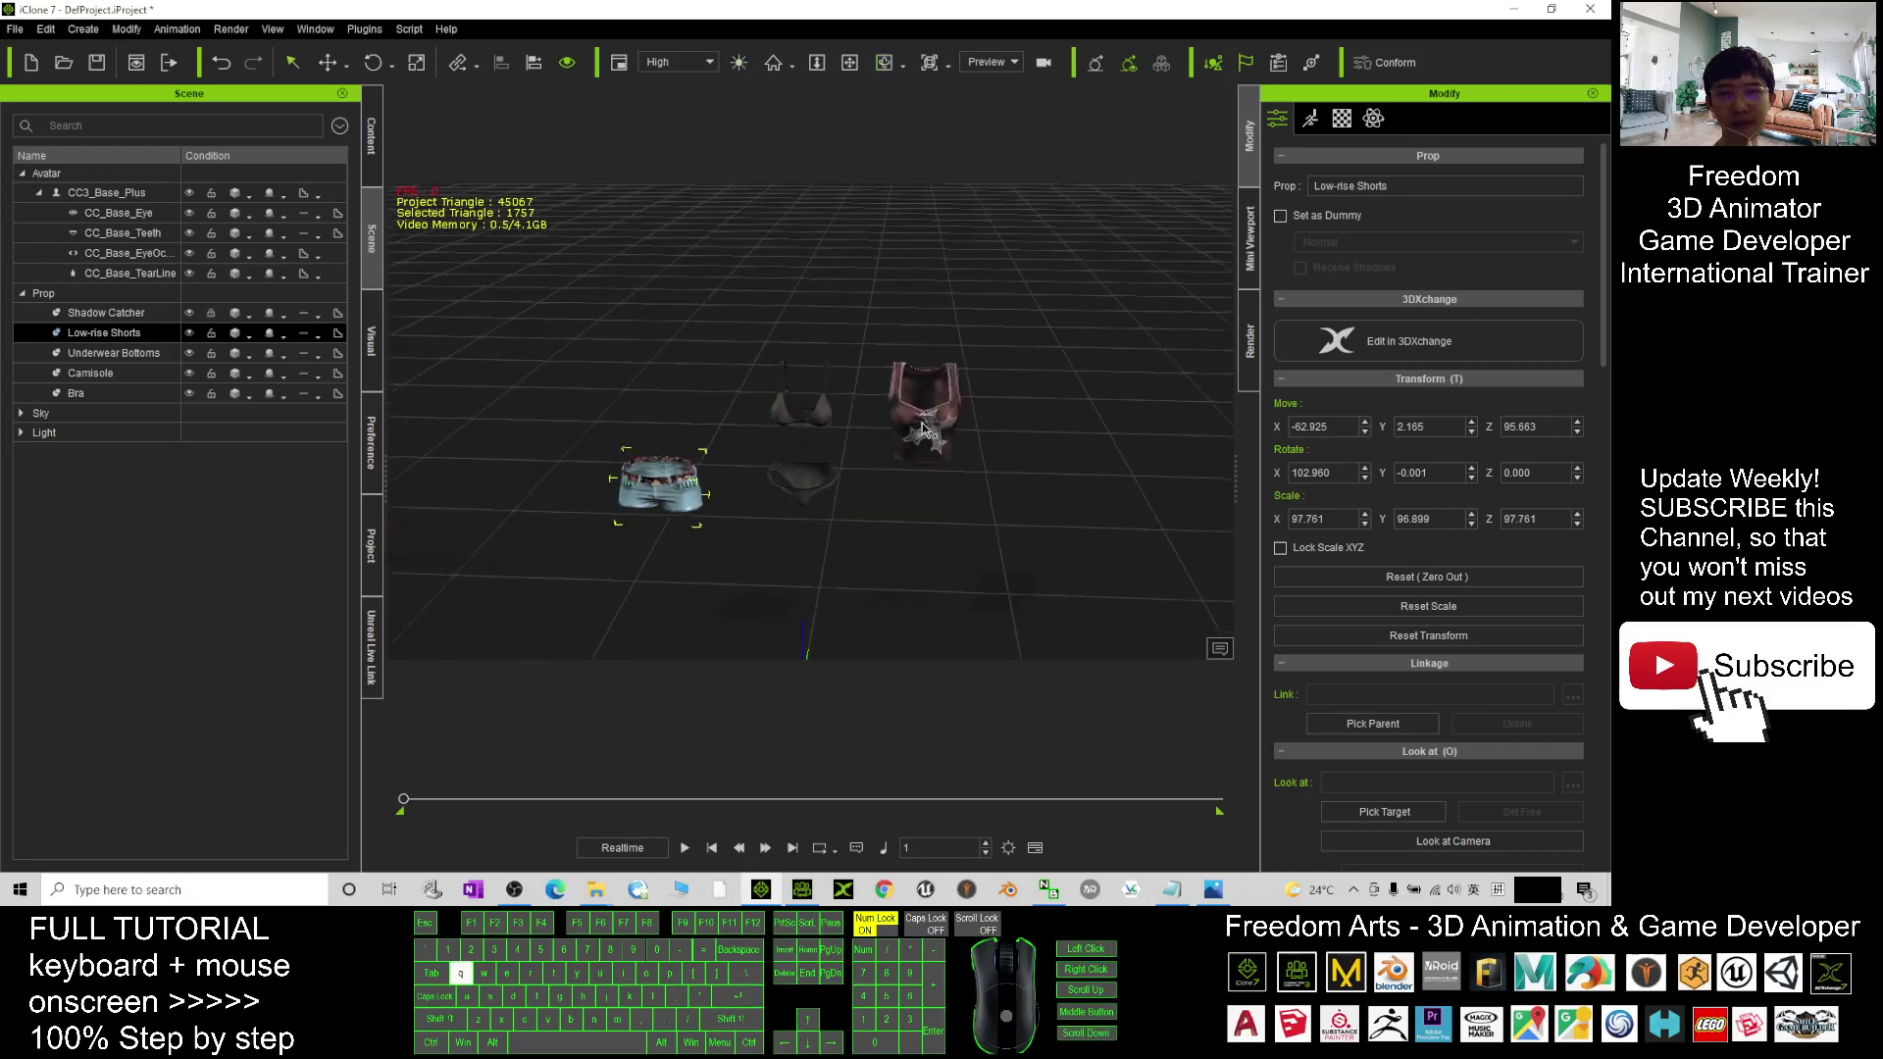
Spread the props along X, with the Camisole at about 148.7, the Bra at about 72.3 and the Low-rise Shorts at about -96.5.
click(922, 429)
key(w)
drag(1000, 430, 1250, 428)
click(785, 406)
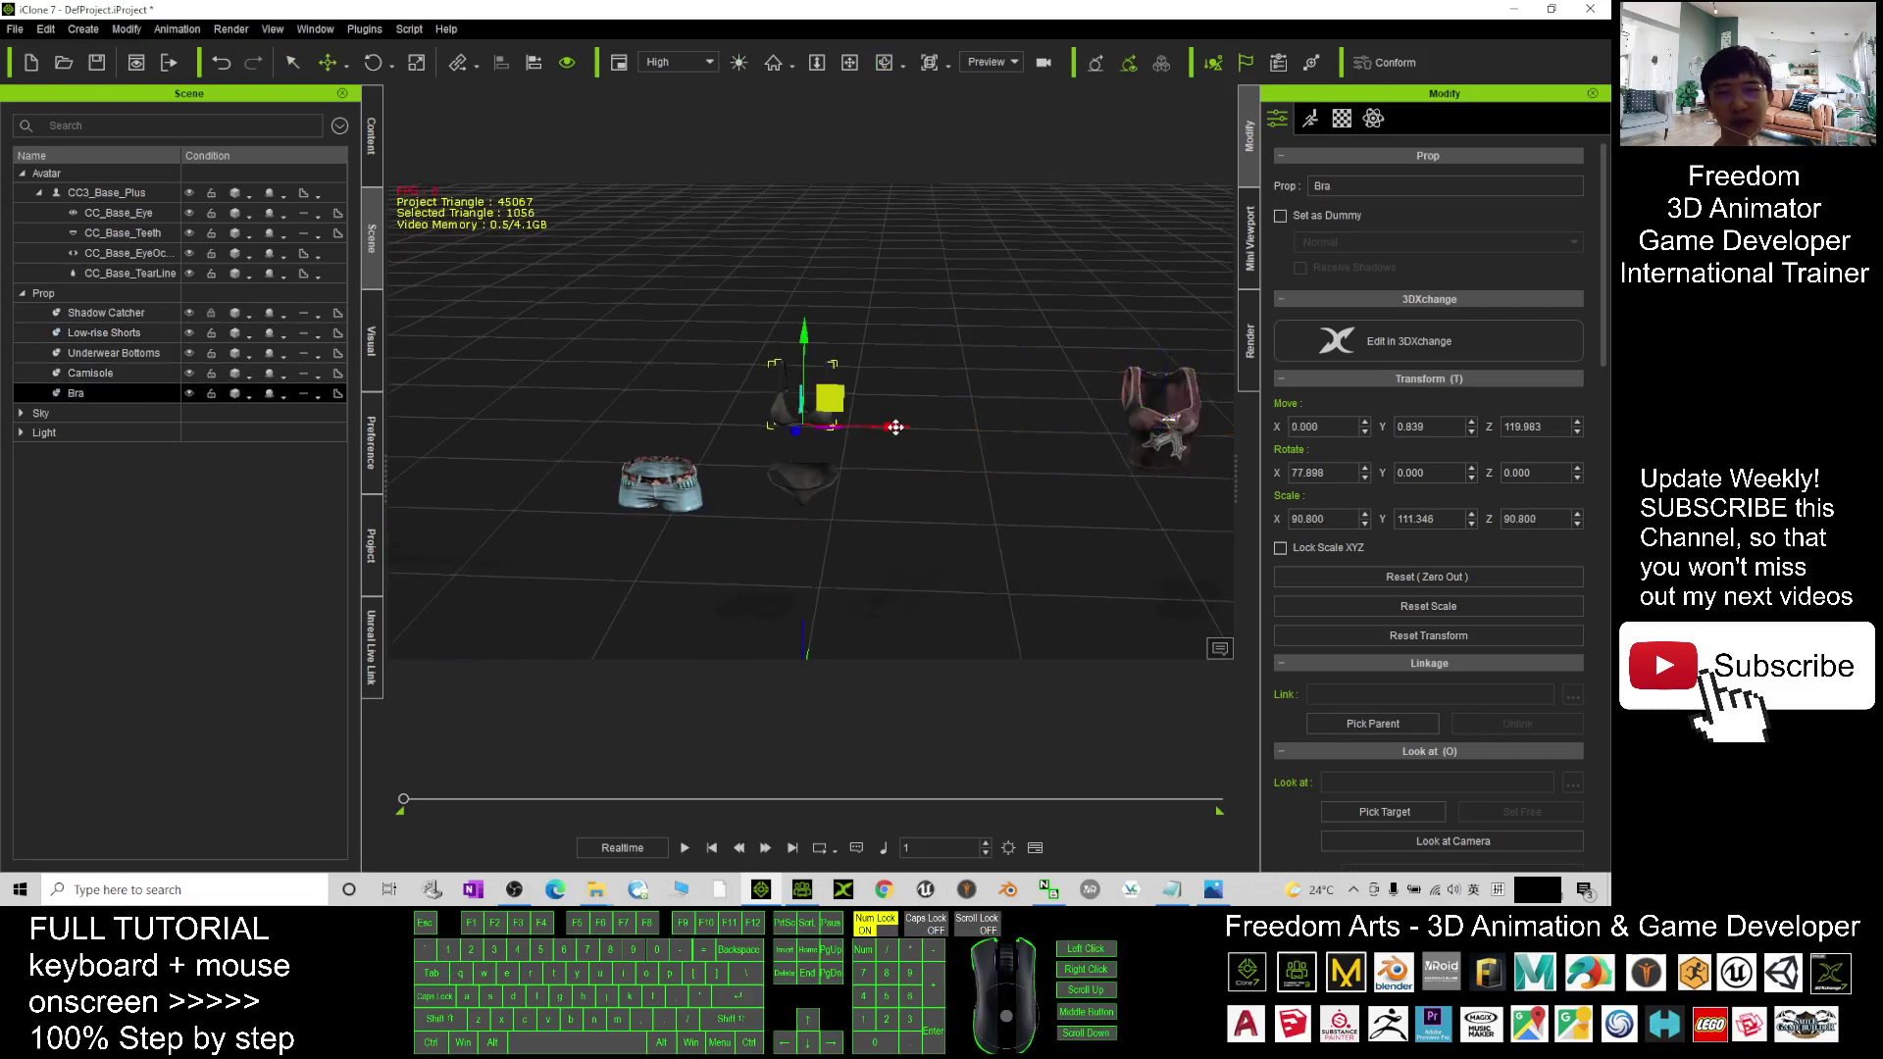
drag(895, 428, 1078, 429)
scroll(750, 514, up, 2)
scroll(650, 519, down, 2)
click(644, 501)
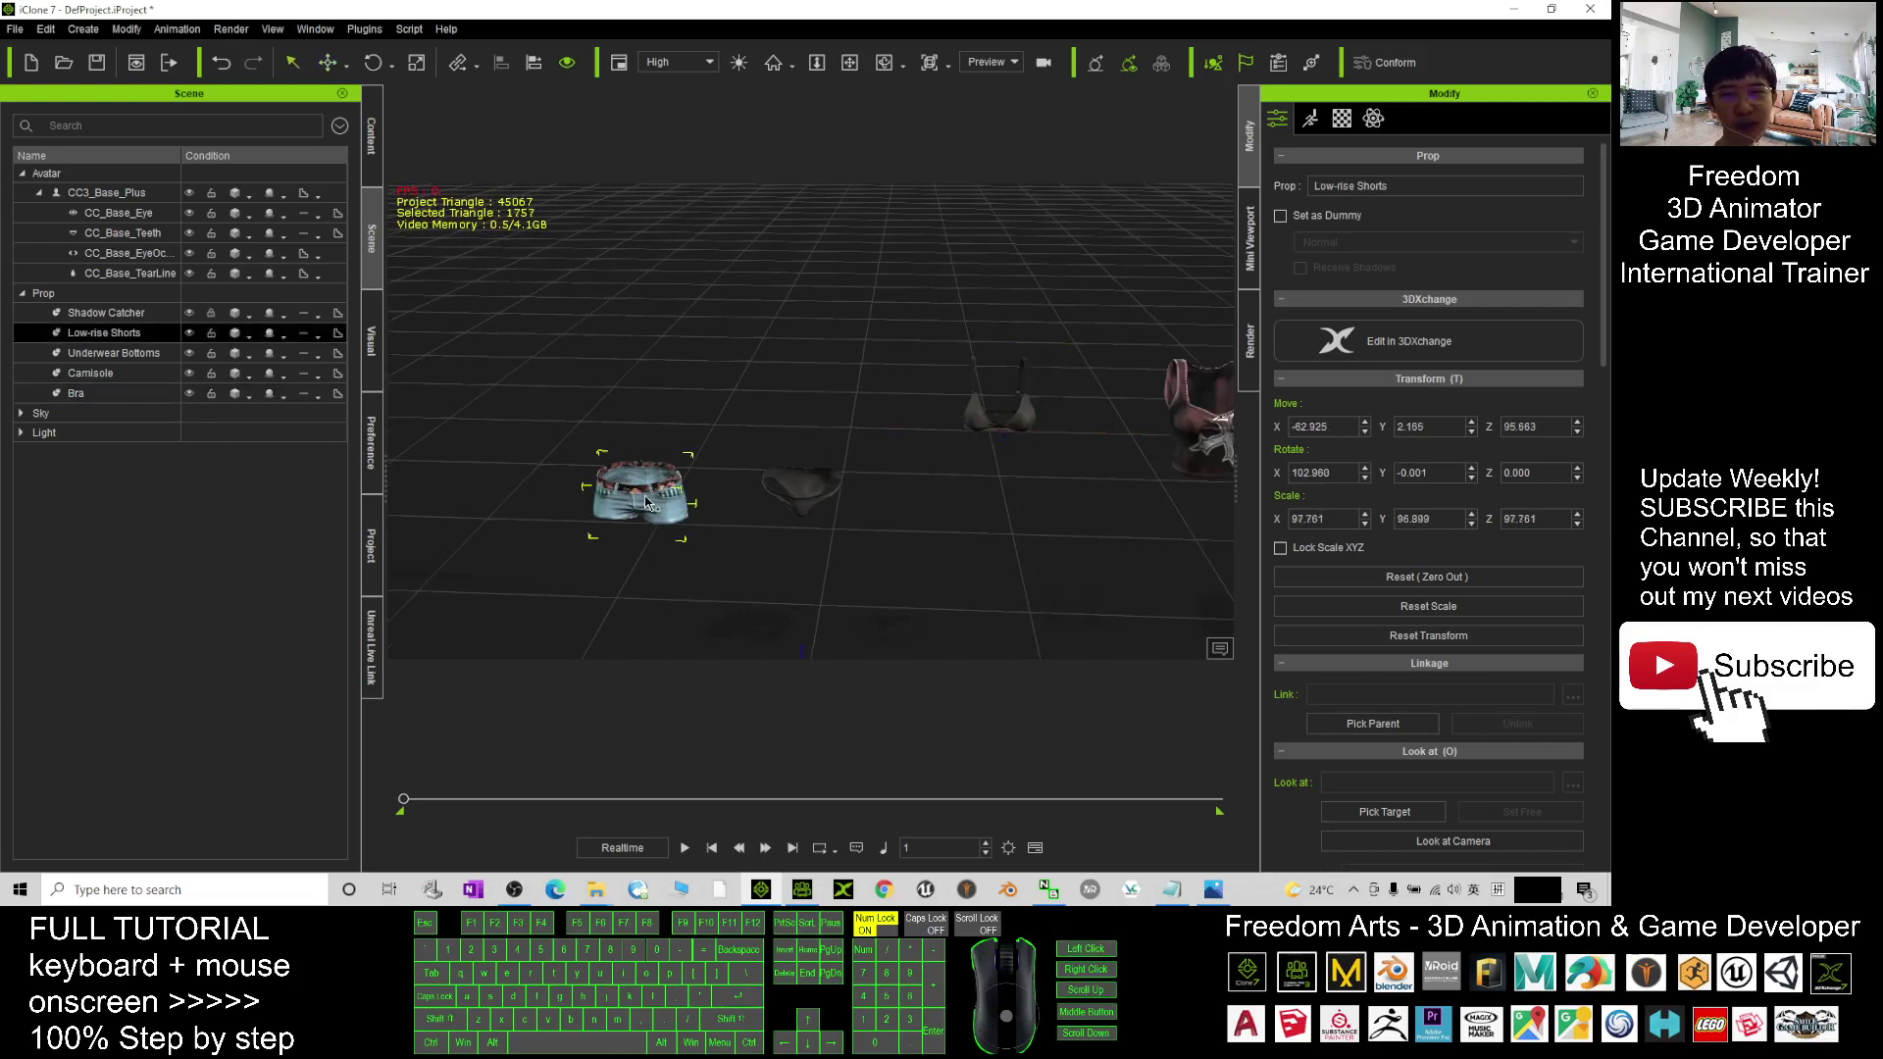
drag(724, 480, 640, 477)
Select the Camisole prop and frame it close up from the front in the viewport.
key(c)
drag(949, 488, 756, 470)
key(x)
scroll(845, 434, up, 2)
scroll(845, 434, up, 2)
key(x)
scroll(913, 424, down, 1)
drag(913, 425, 796, 447)
key(c)
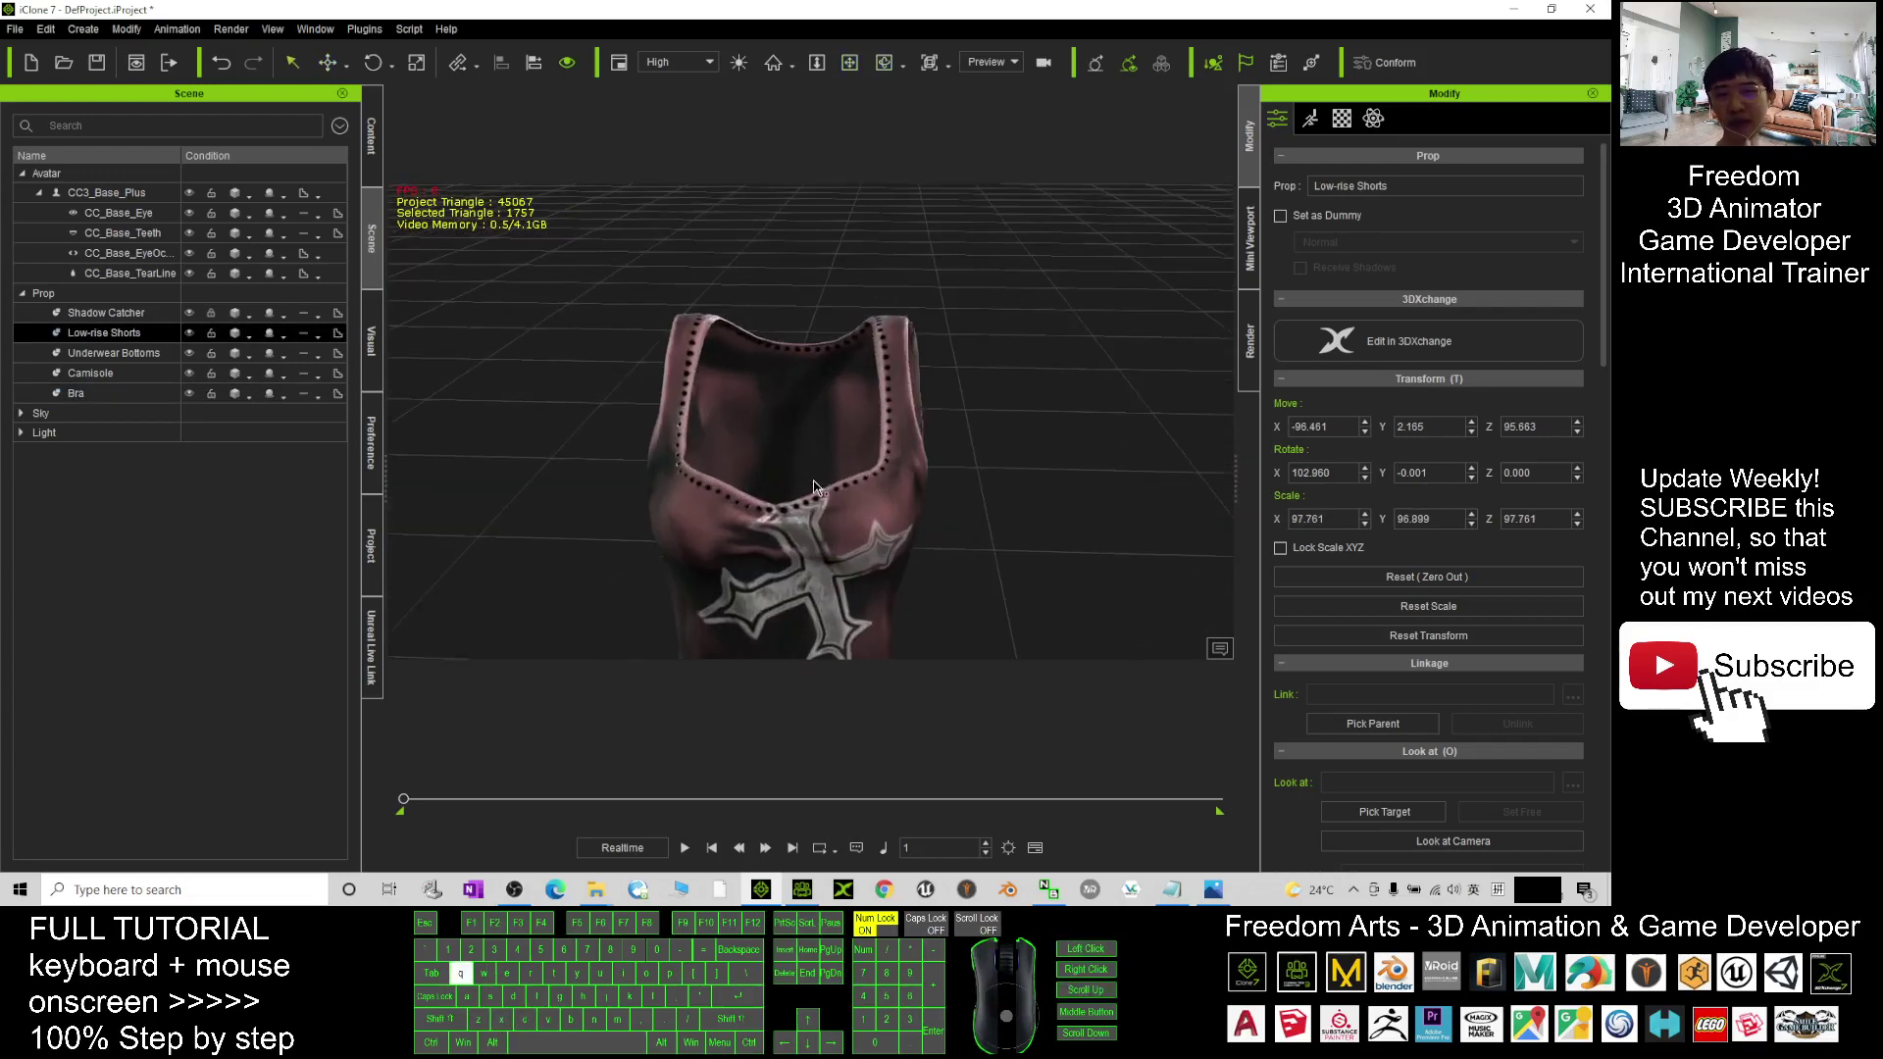
click(850, 504)
scroll(850, 504, down, 2)
key(x)
drag(845, 508, 842, 448)
scroll(842, 448, up, 2)
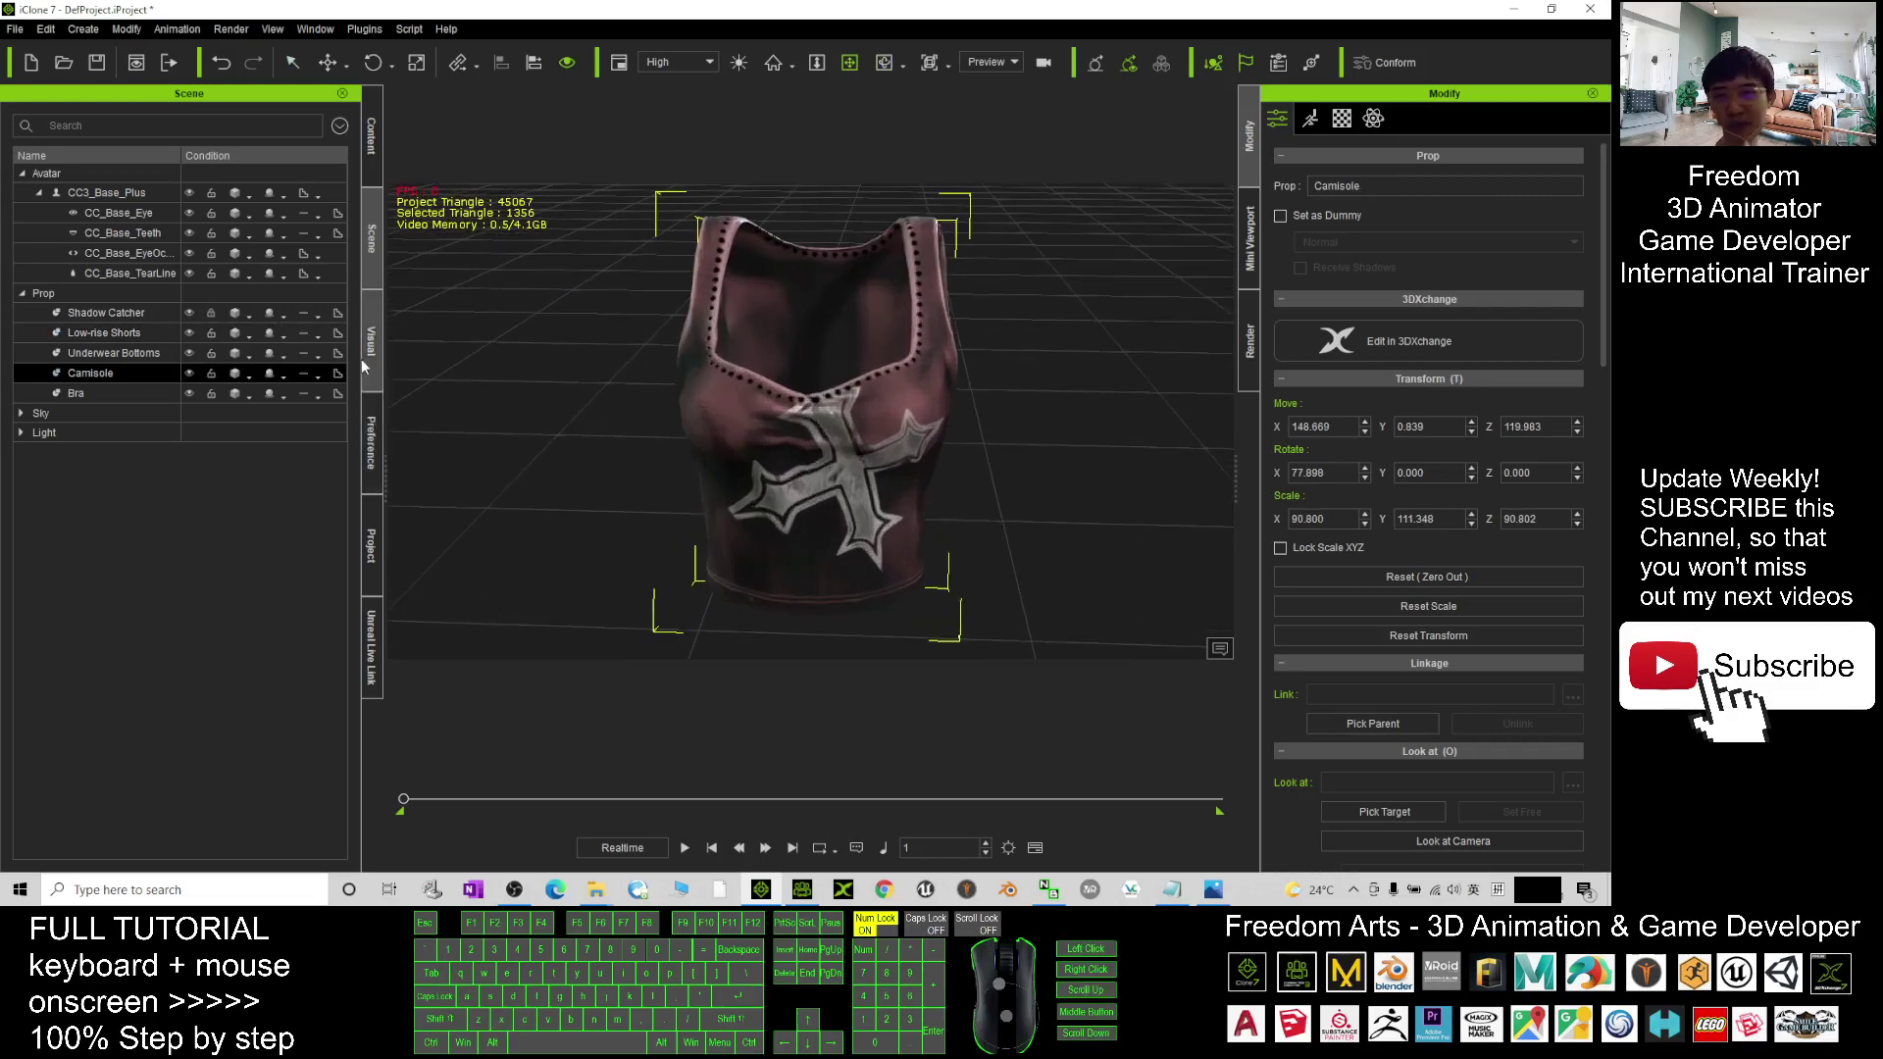
Save the Camisole as a new item in the custom Prop library.
click(375, 167)
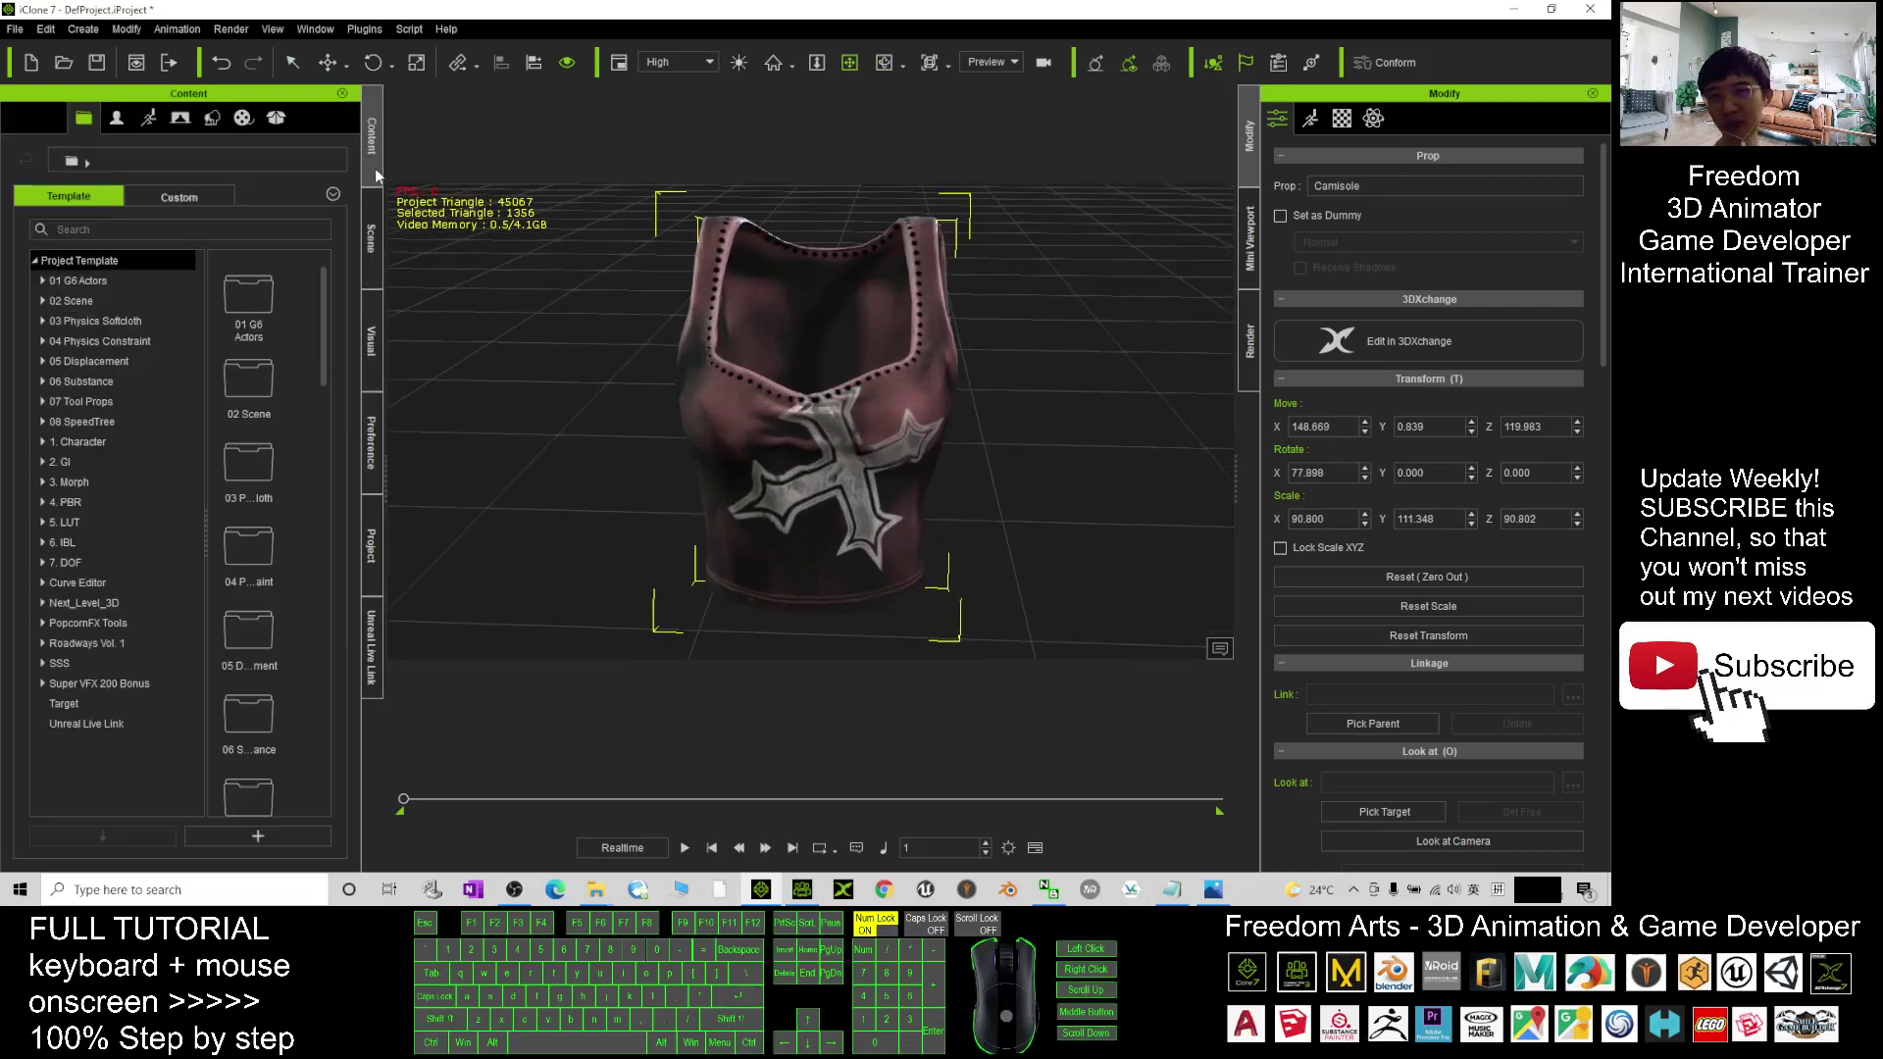
click(214, 119)
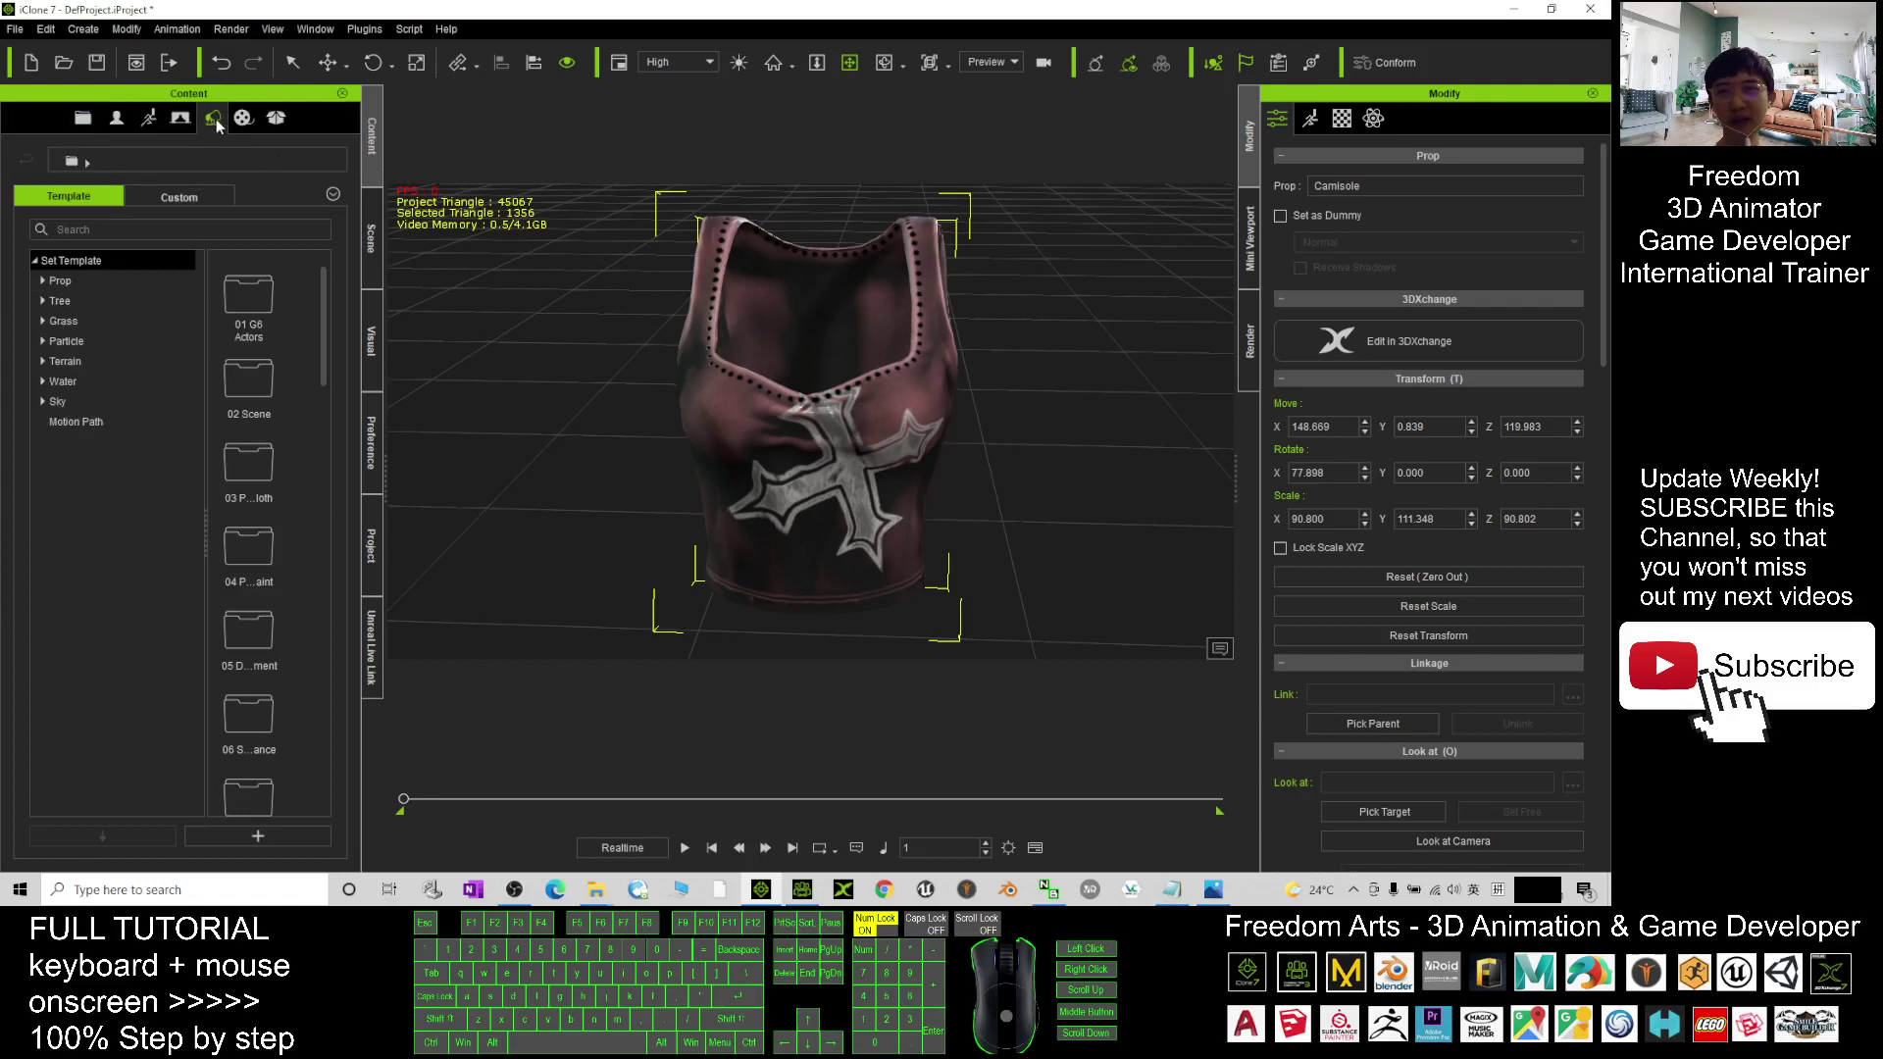
click(178, 196)
click(61, 280)
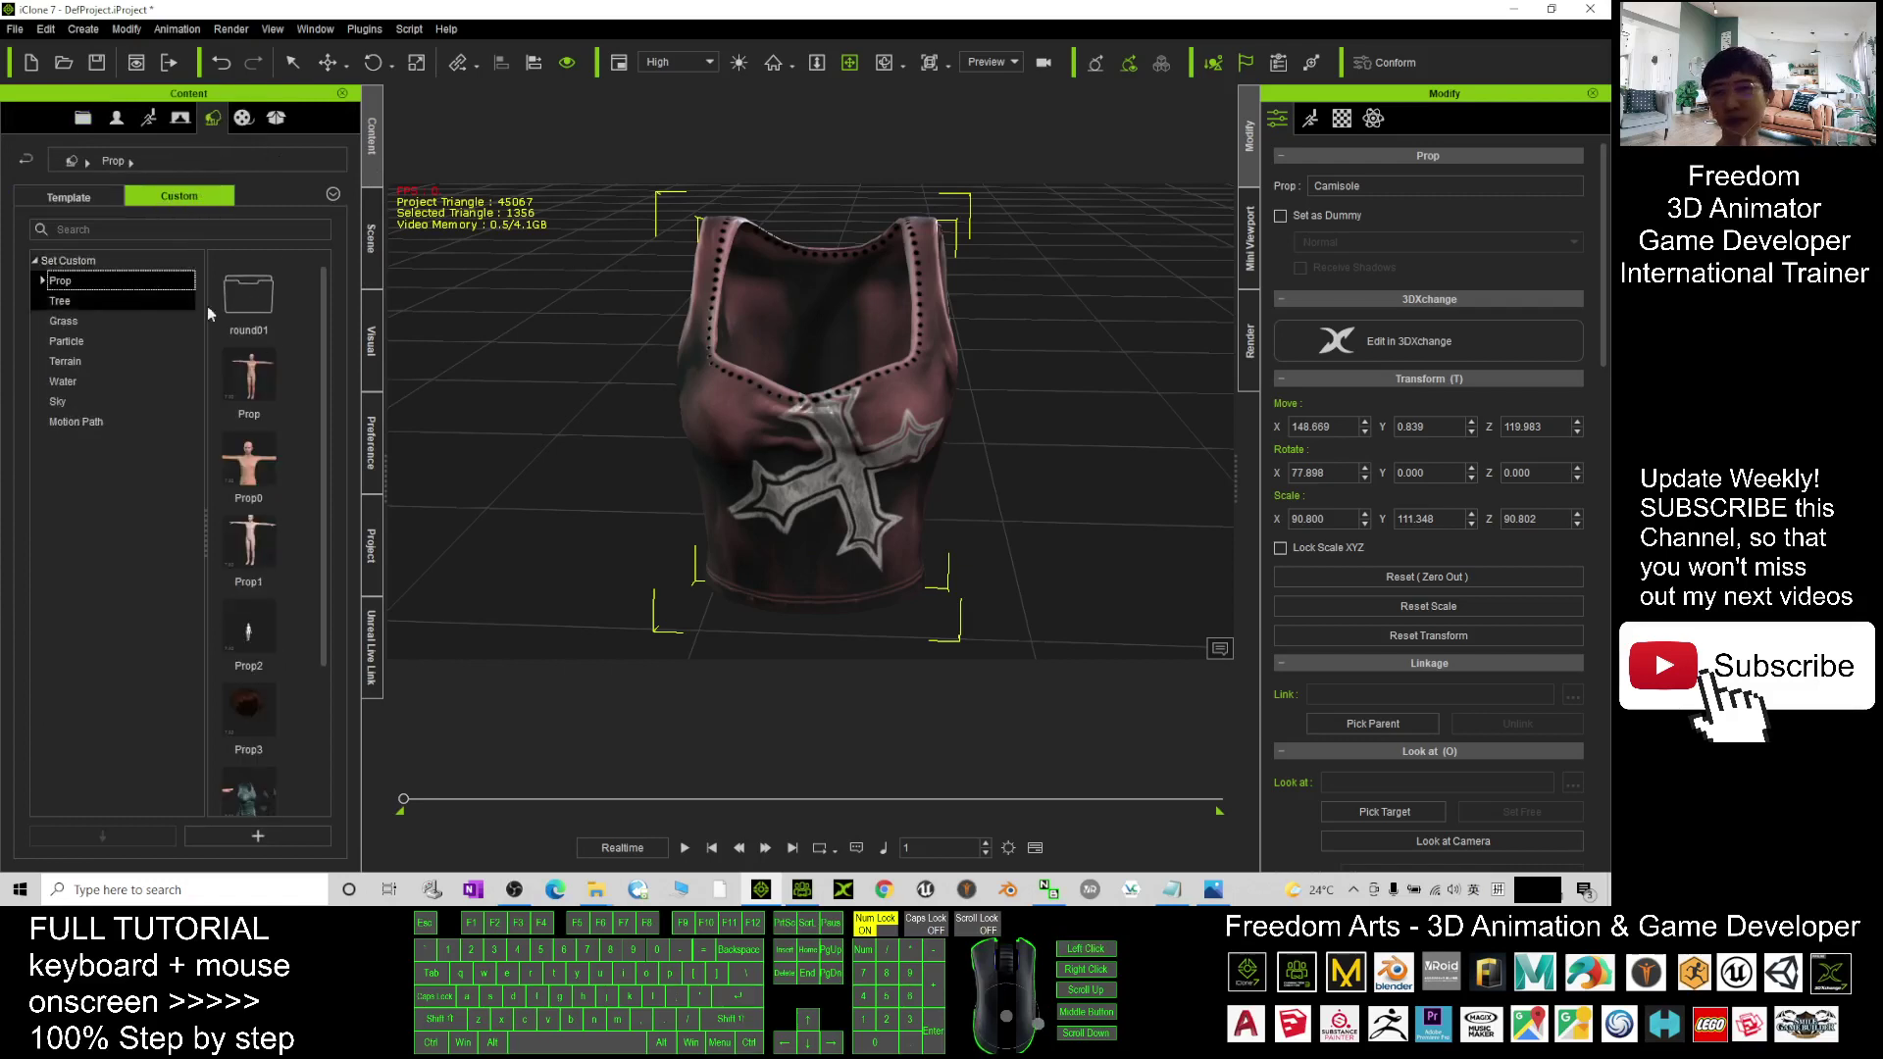
drag(323, 398, 321, 653)
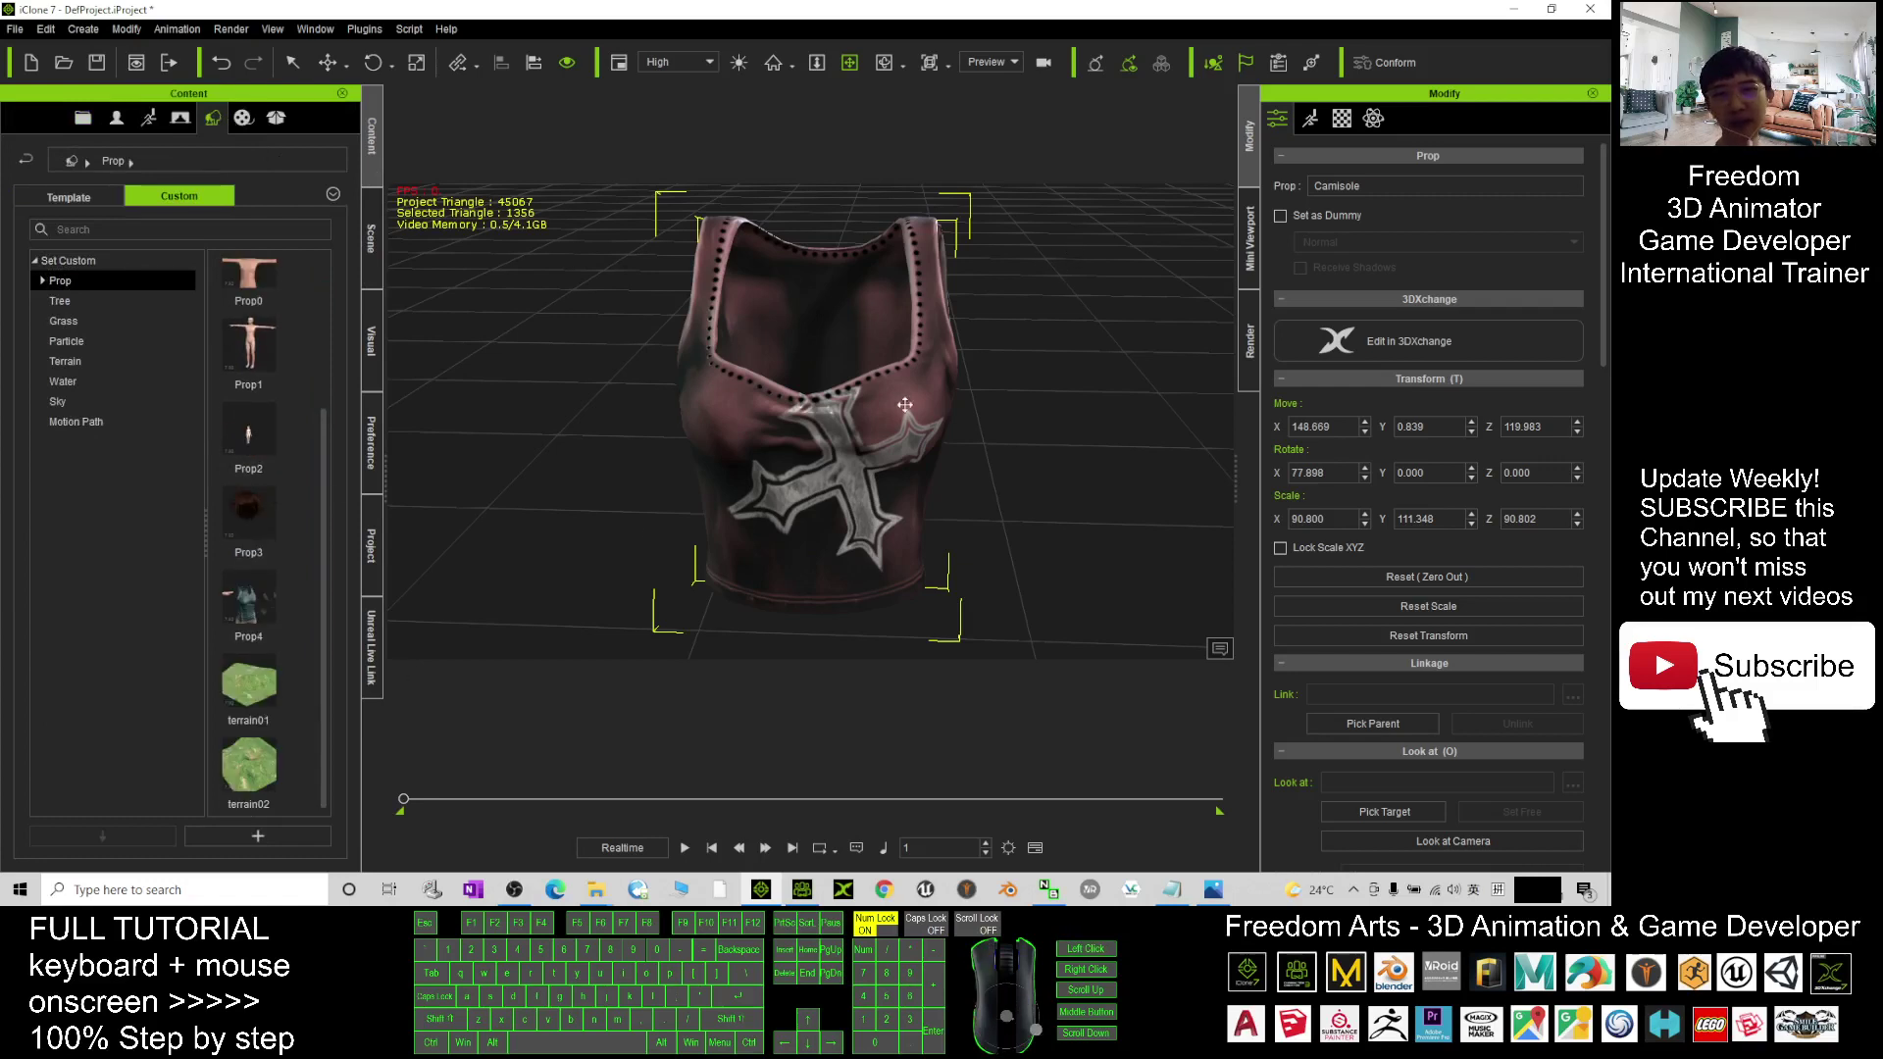
click(259, 837)
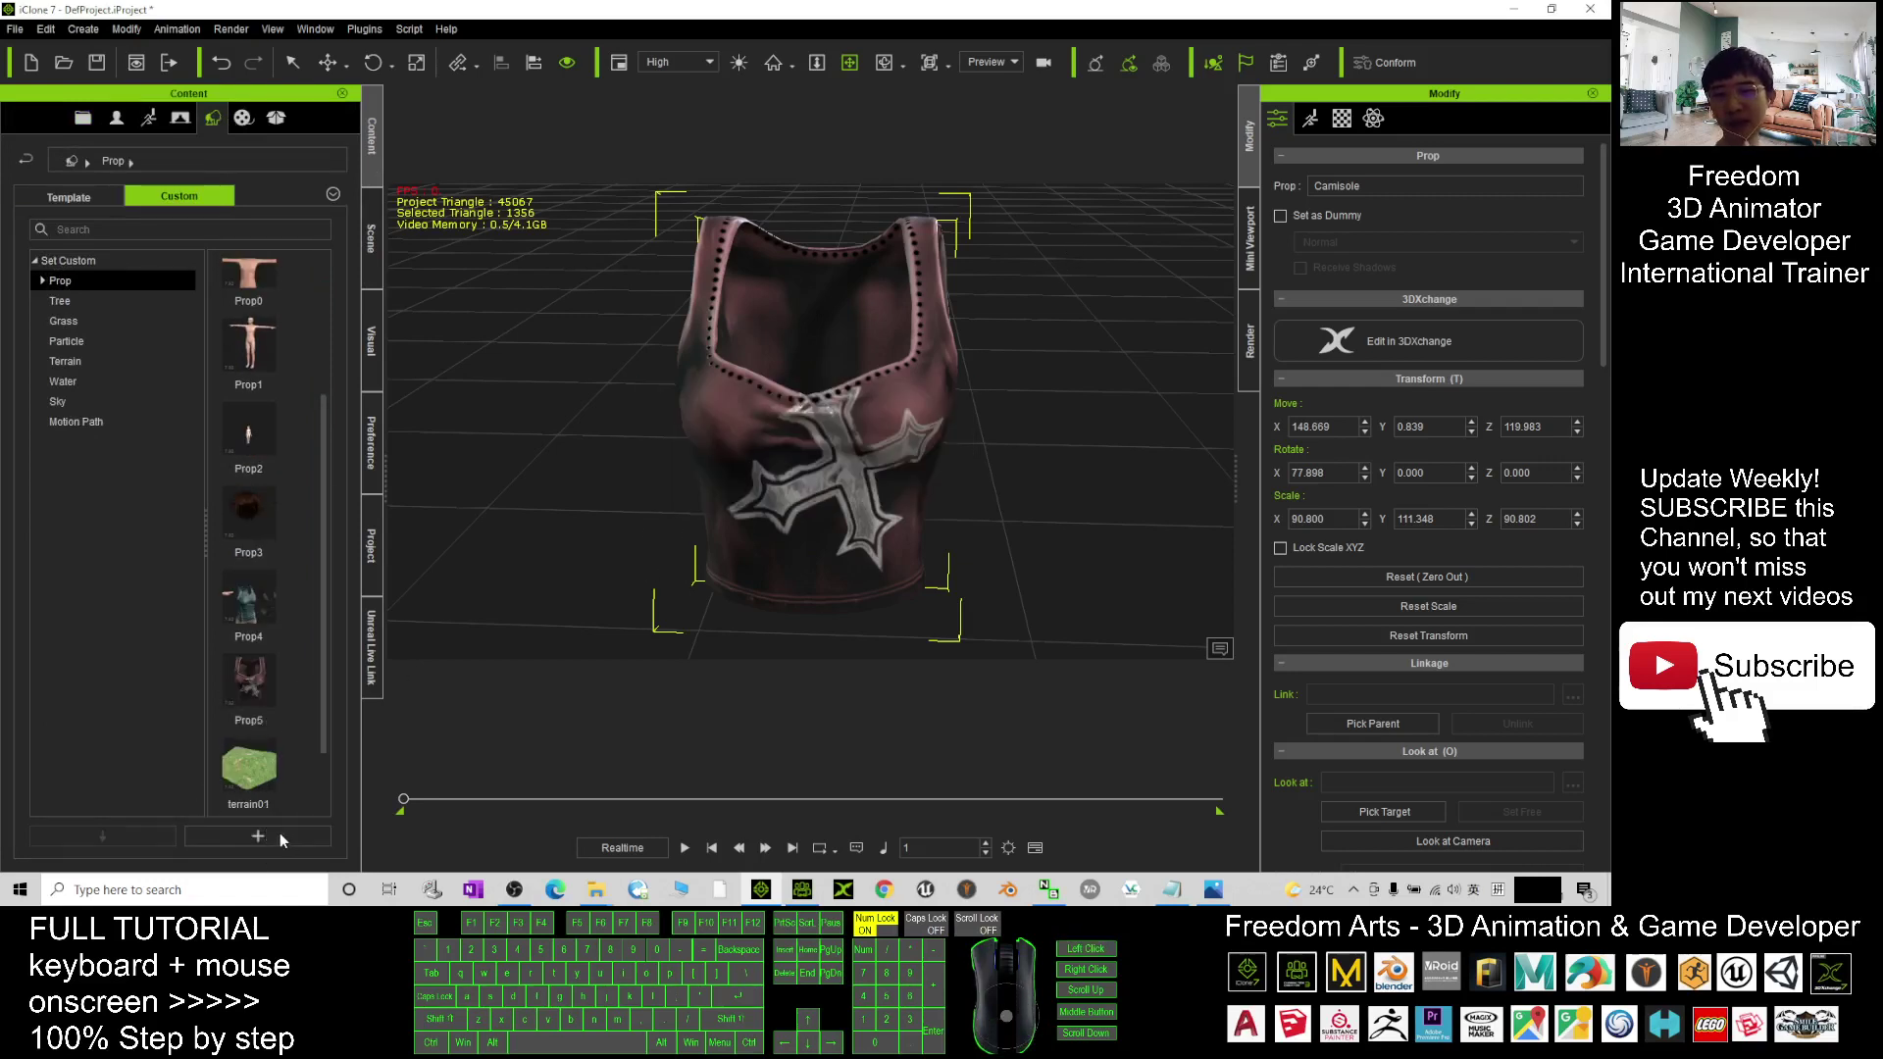
click(259, 680)
Frame the Bra prop close up and save it to the custom Prop library.
scroll(533, 445, down, 3)
key(x)
drag(647, 433, 896, 473)
click(834, 459)
scroll(756, 466, up, 3)
scroll(764, 454, down, 1)
click(294, 770)
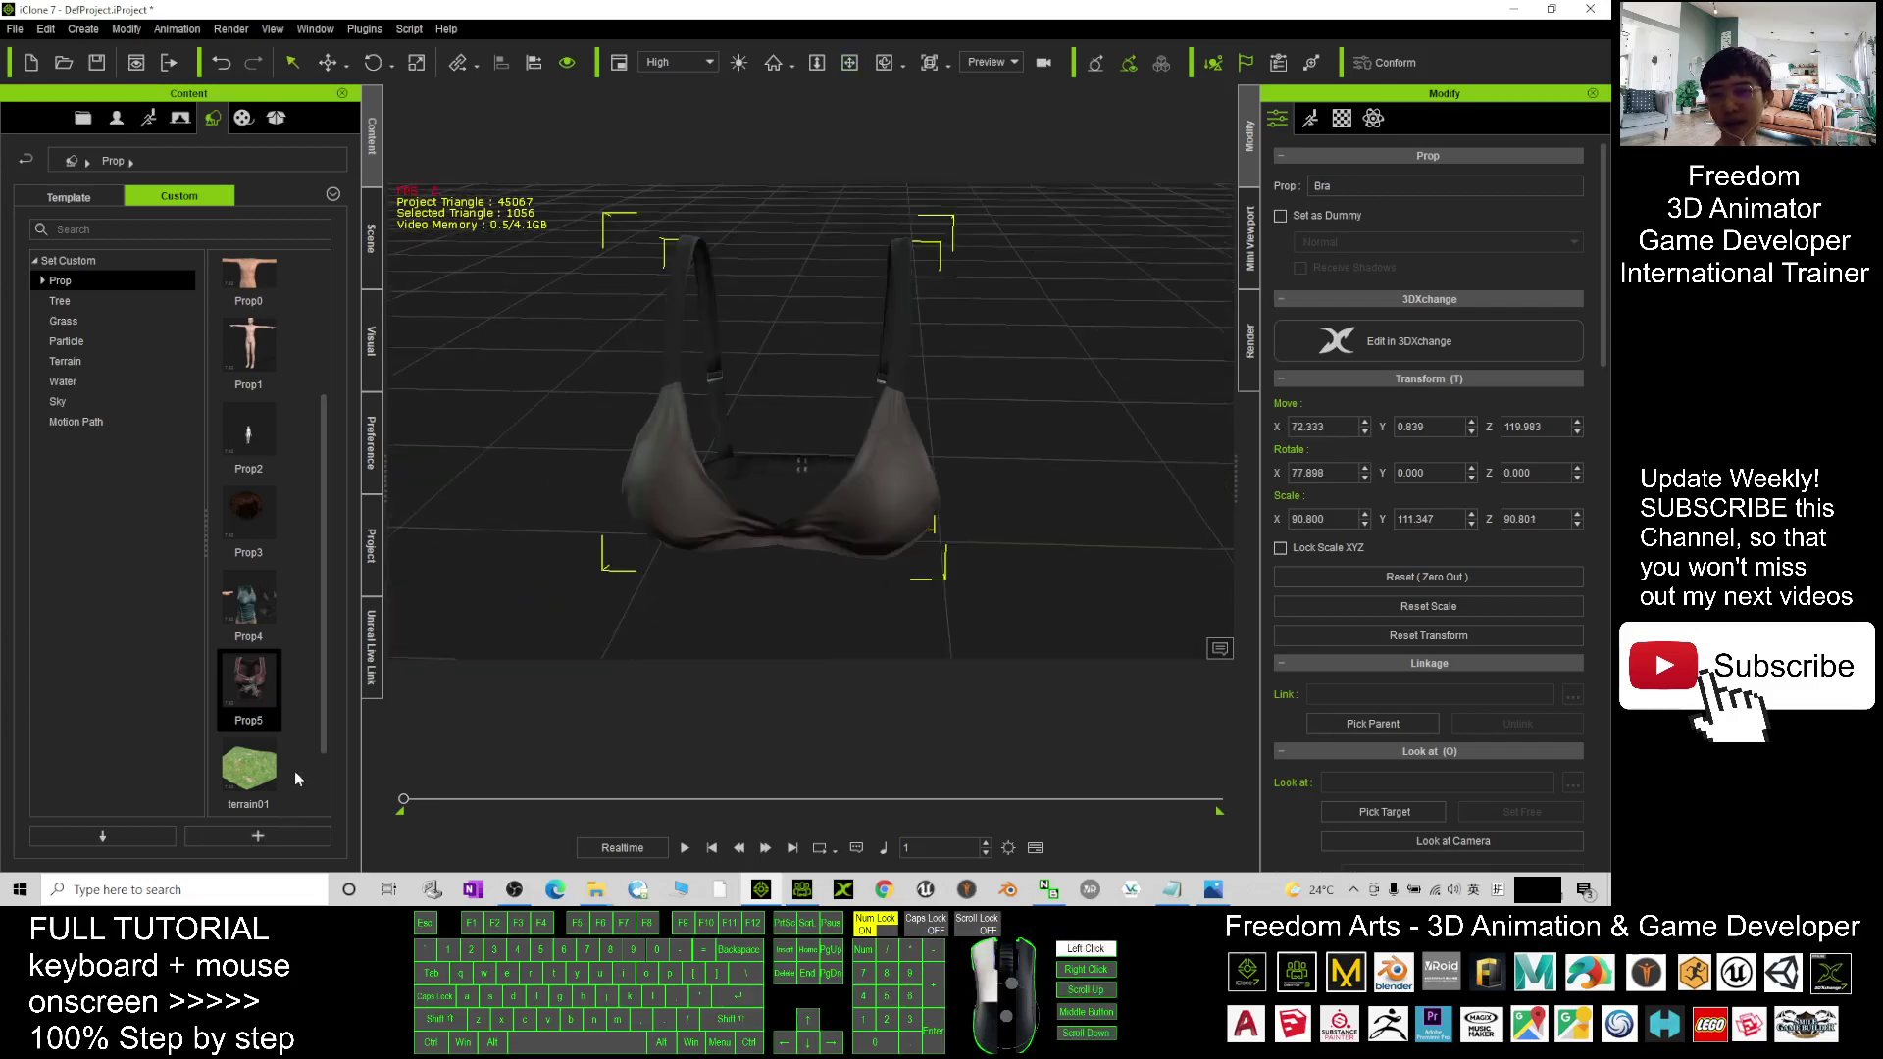
click(257, 837)
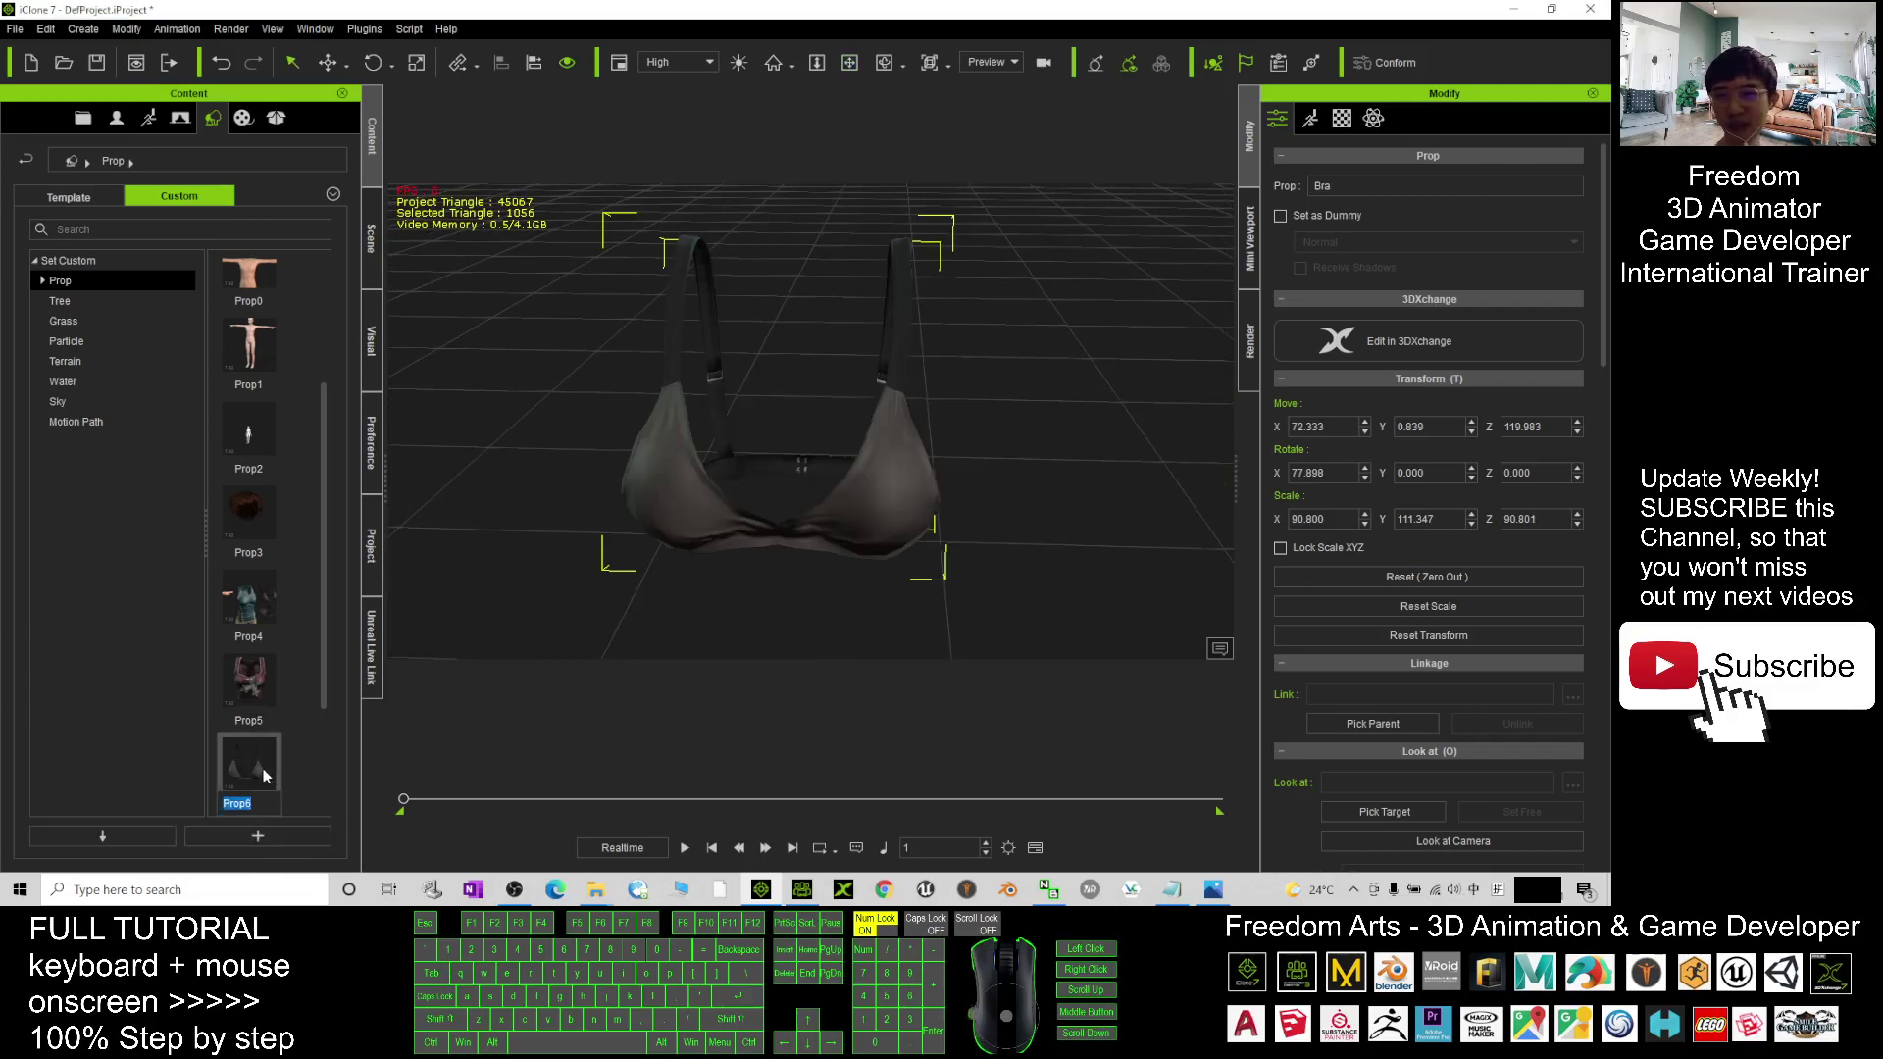
click(690, 594)
scroll(841, 546, down, 5)
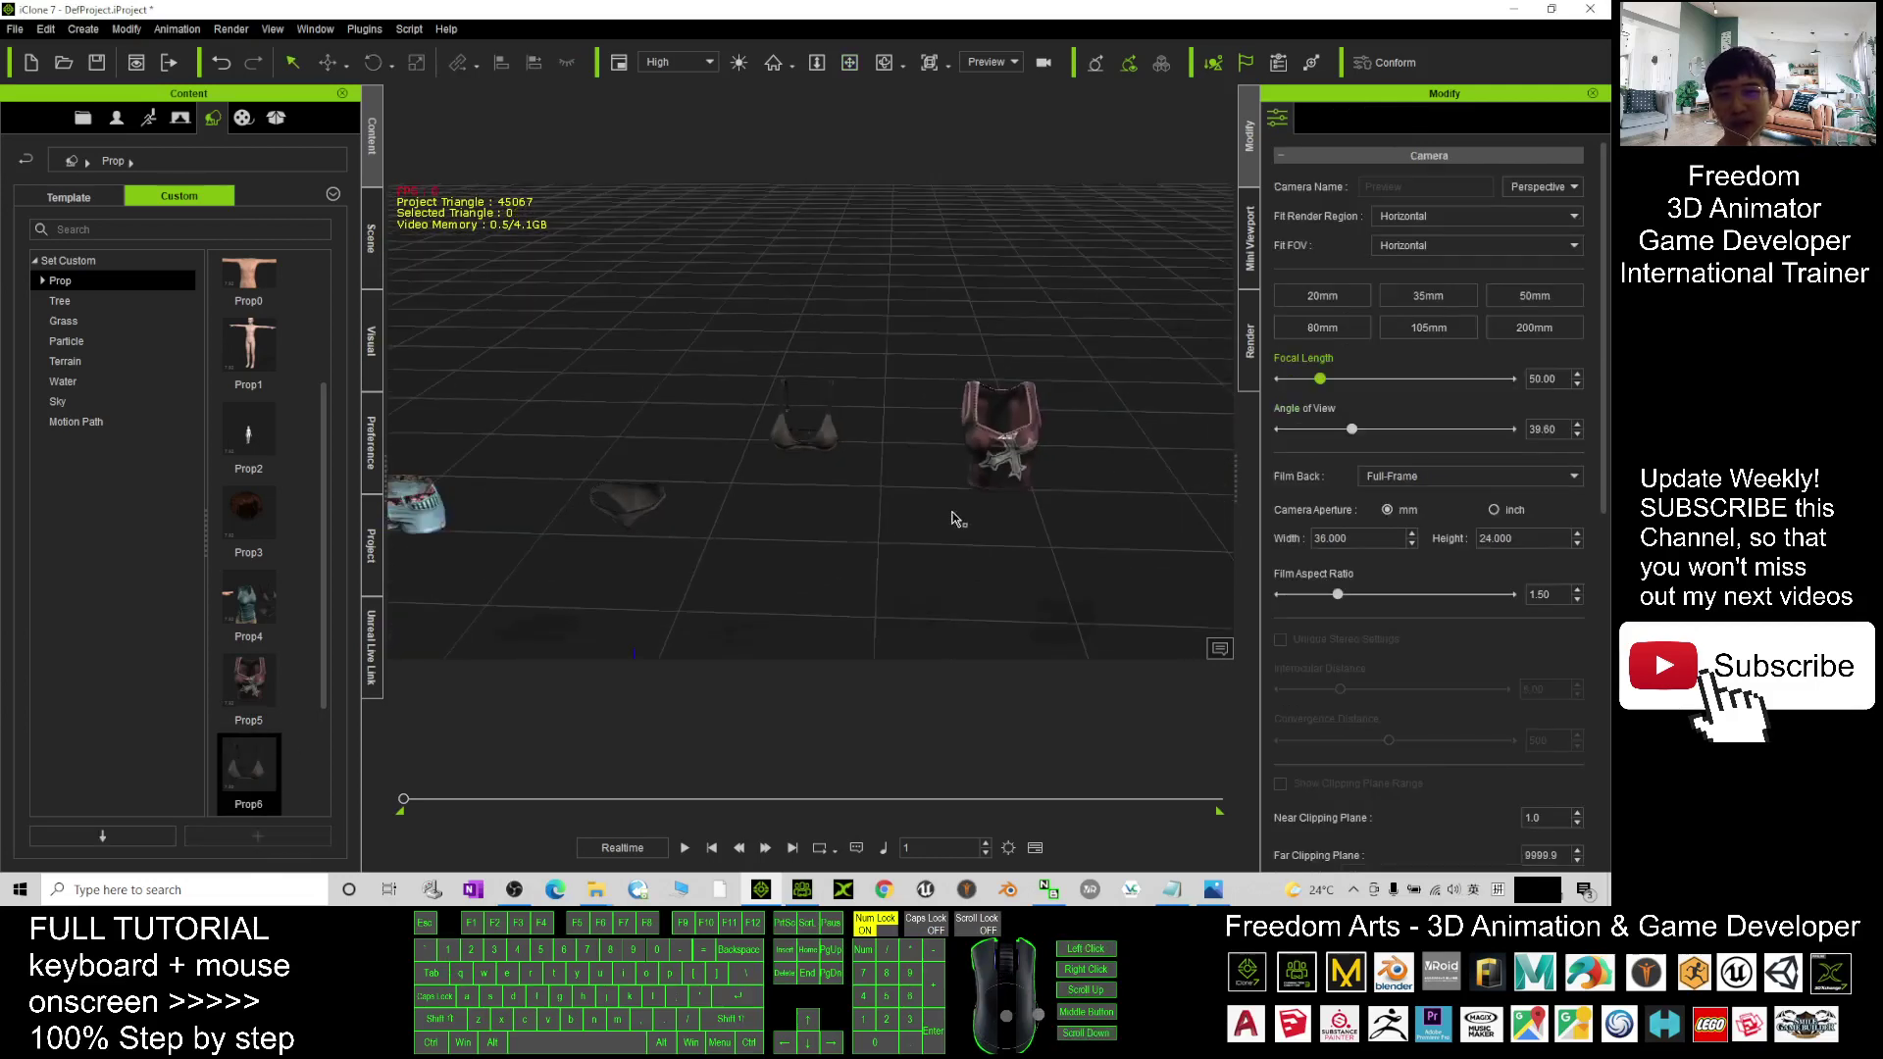
Place the saved Camisole and Bra props from the custom library in the scene and view the new Camisole copy close up.
key(x)
drag(629, 526, 883, 432)
drag(248, 679, 794, 584)
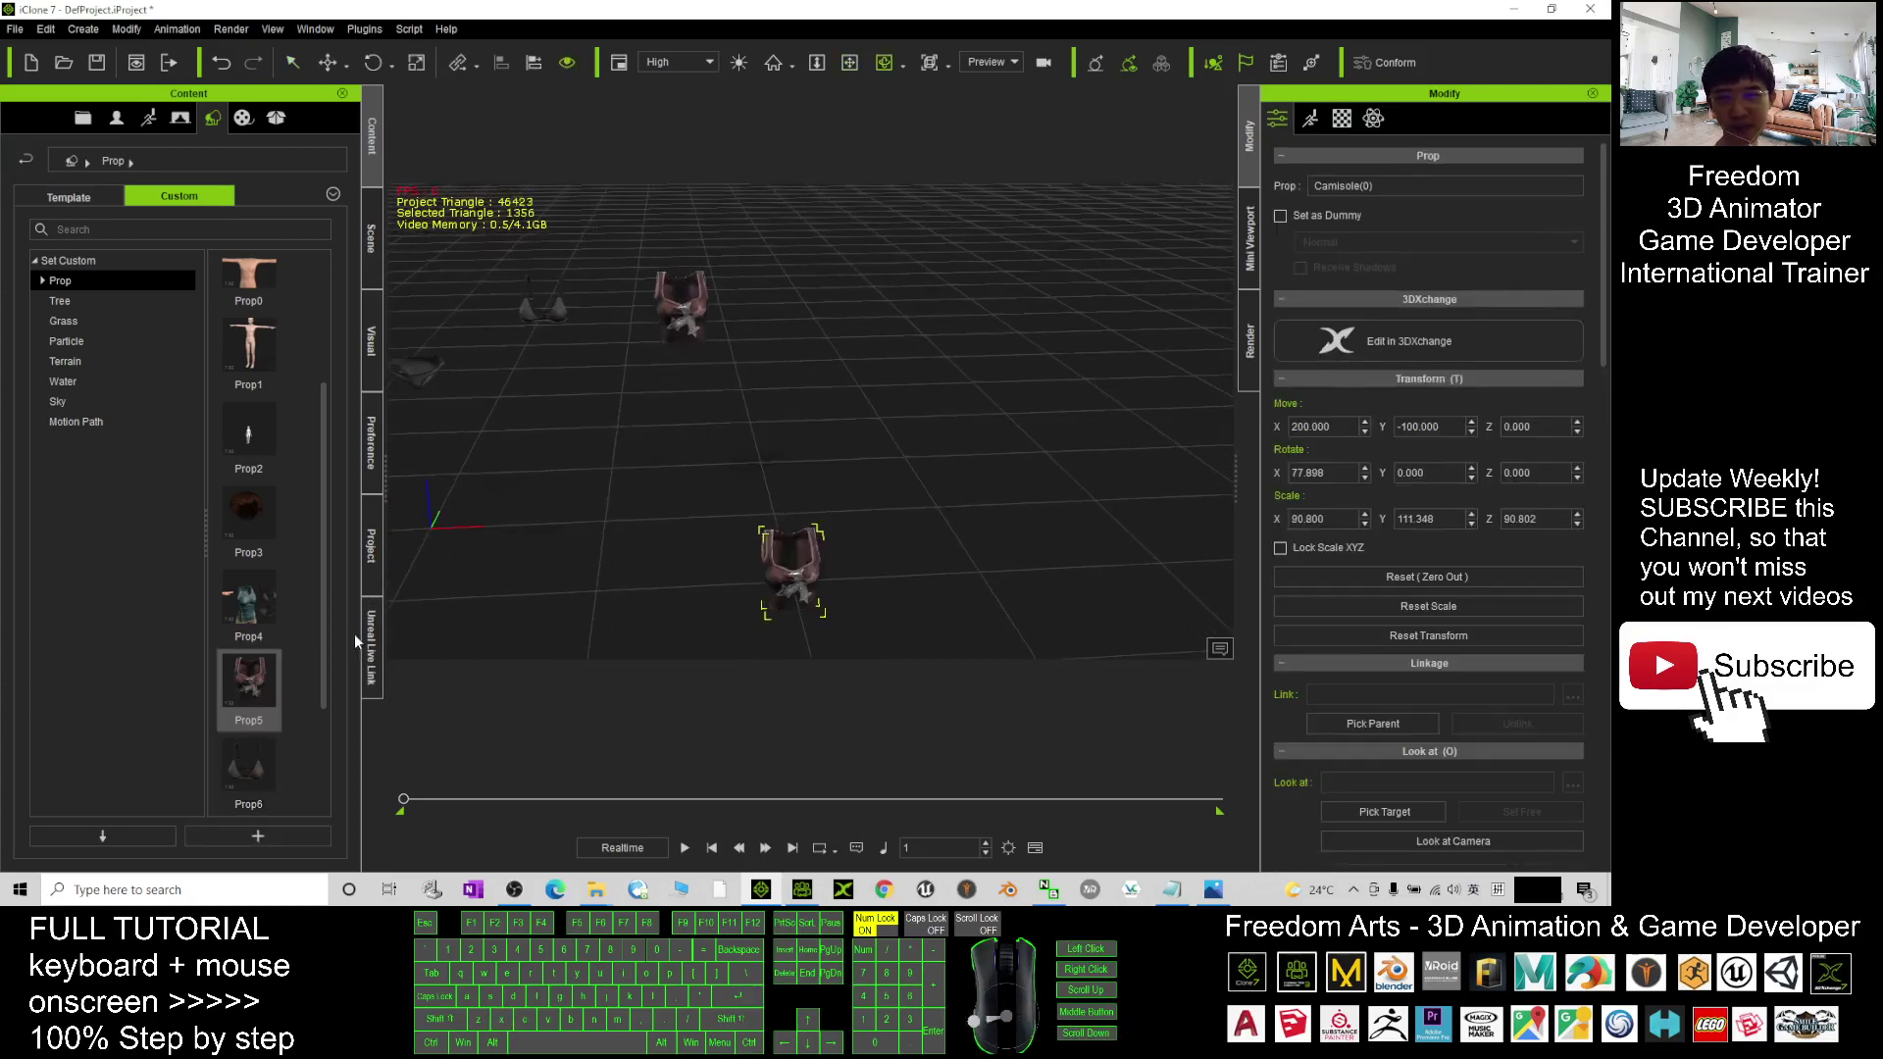
drag(248, 765, 893, 498)
scroll(856, 592, up, 3)
key(x)
scroll(861, 446, up, 8)
key(c)
click(893, 498)
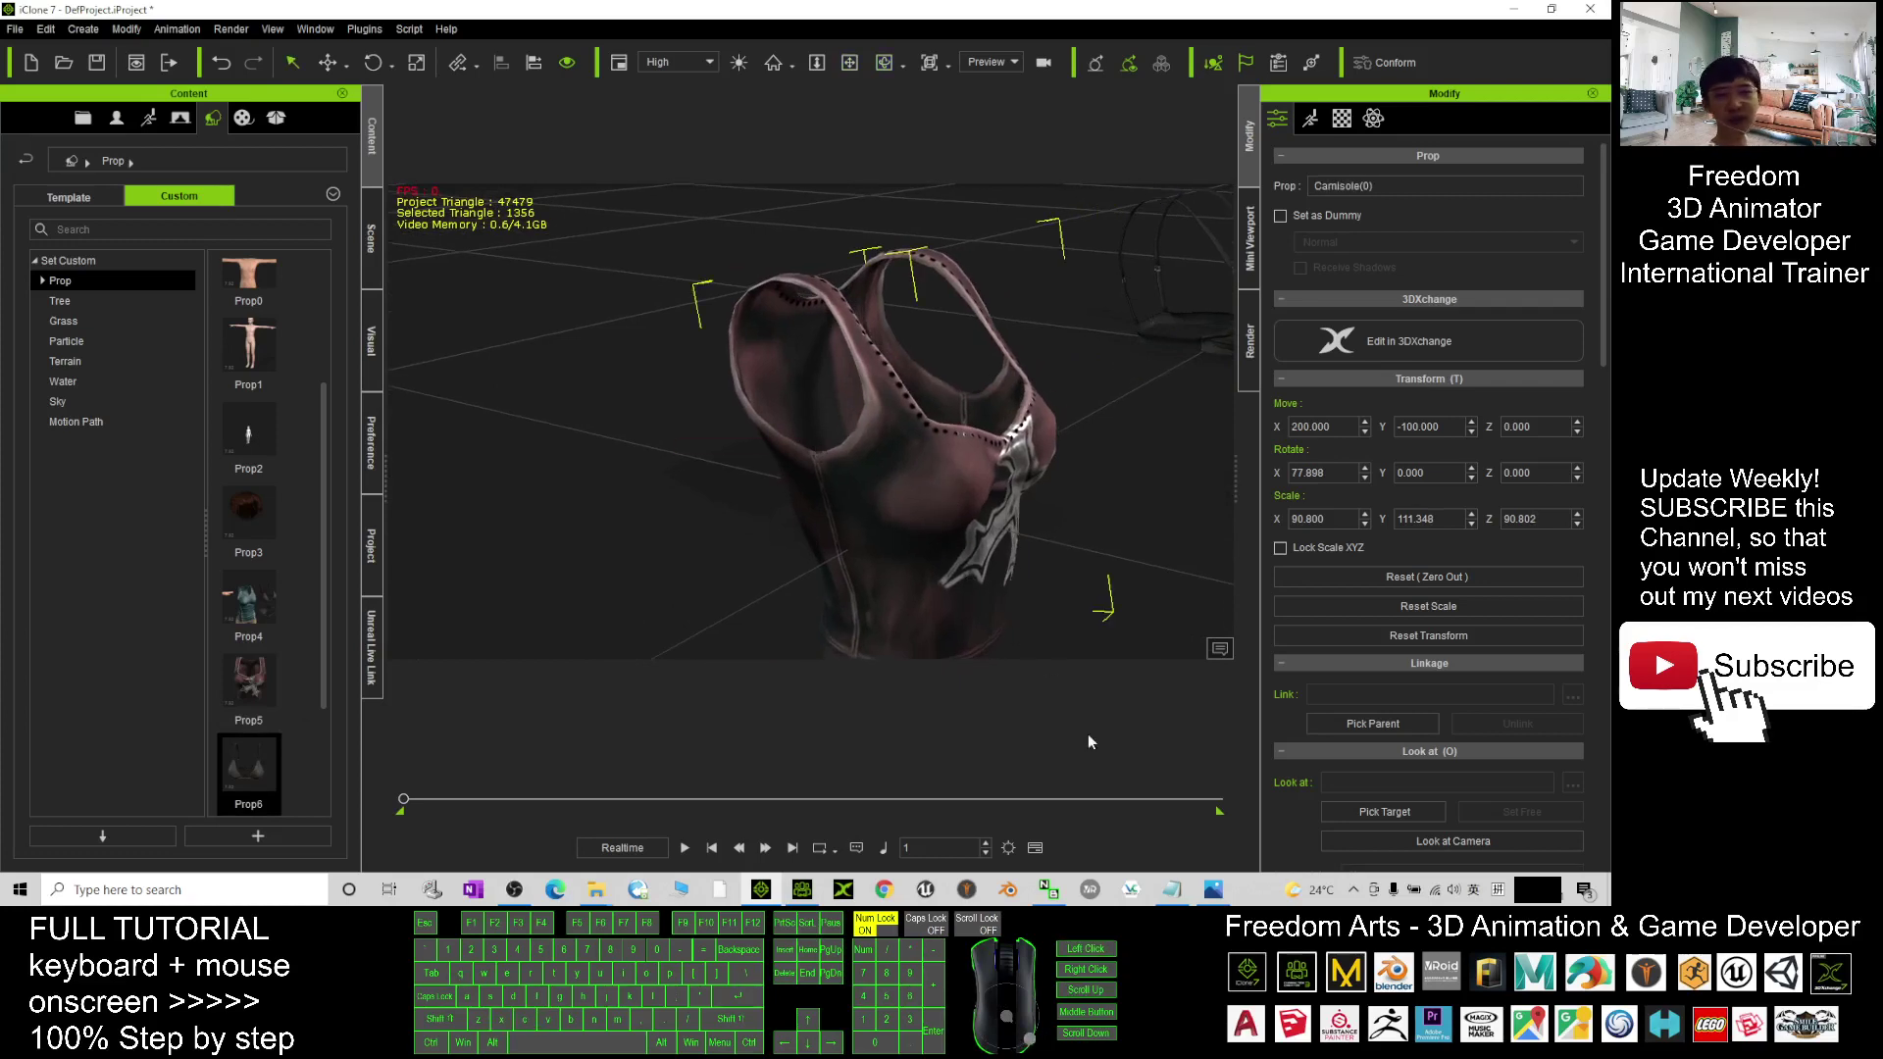
Switch to Character Creator 3, show the avatar's currently used morphs, and try adjusting the Neutral Female body morph.
click(806, 892)
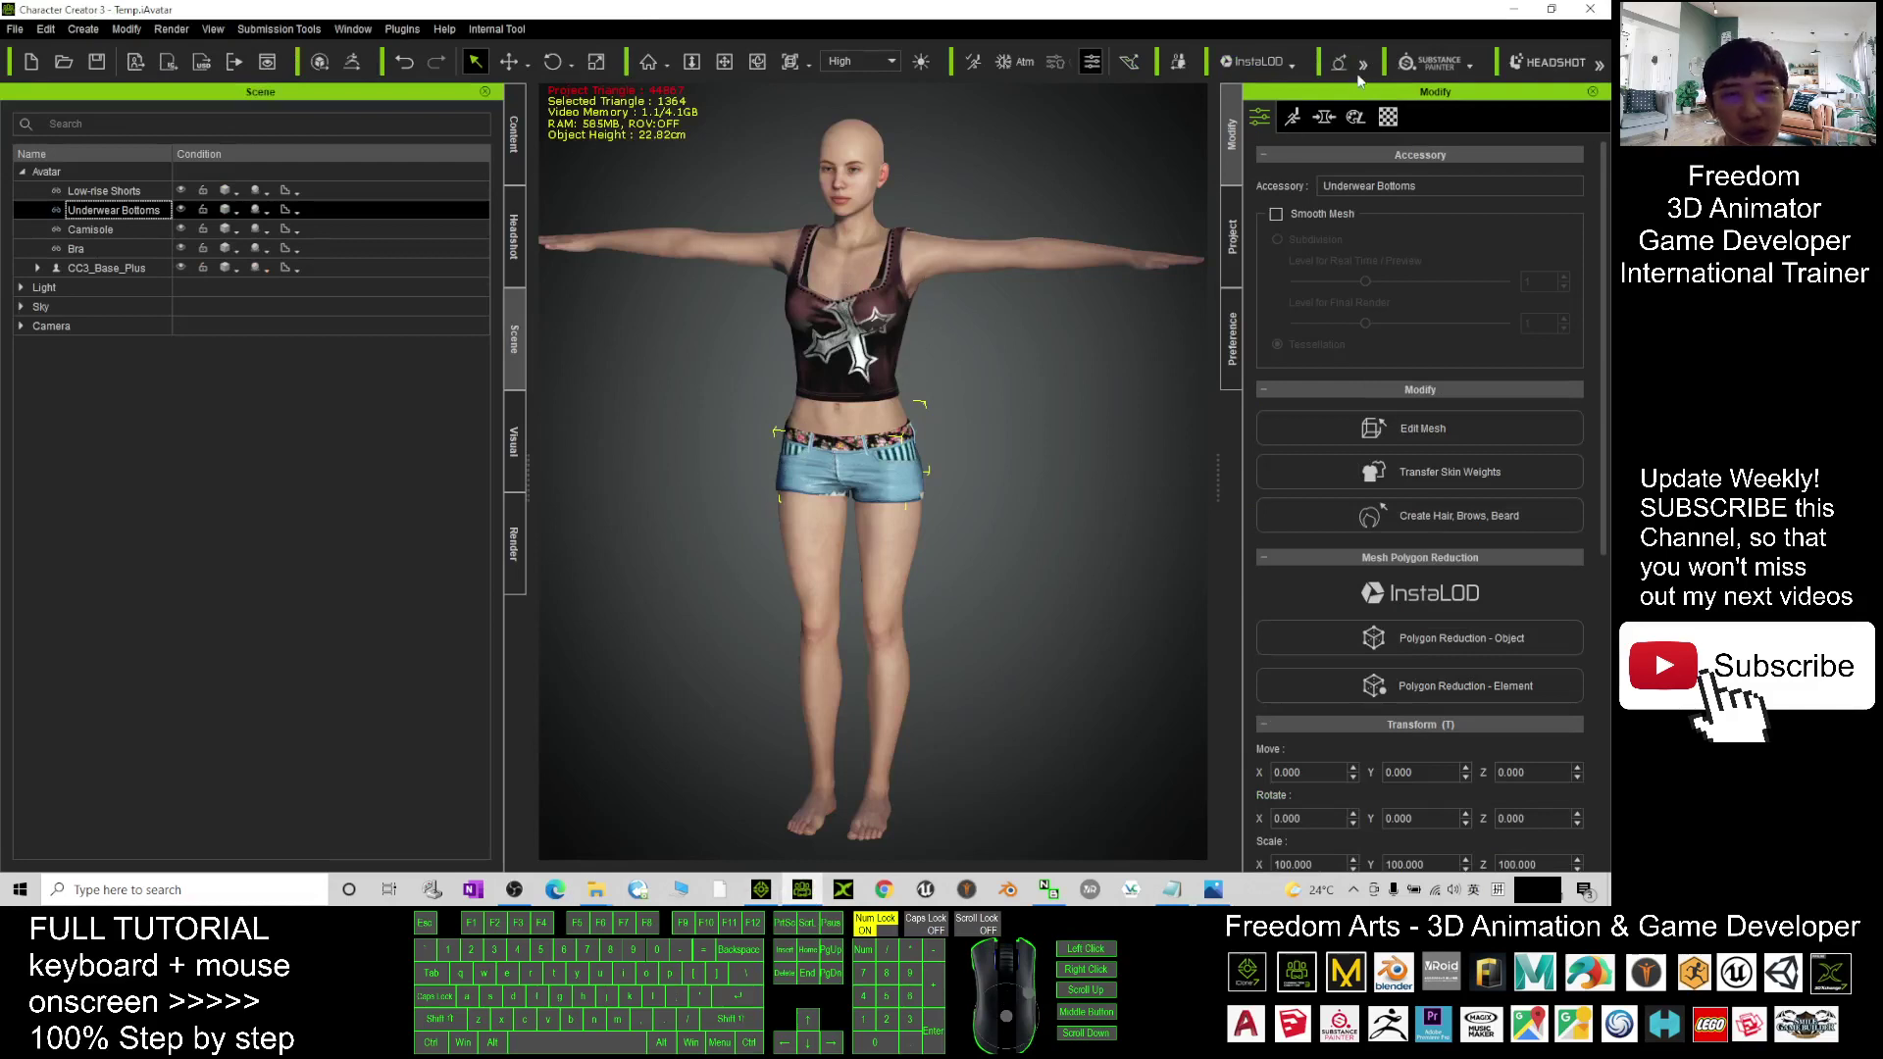
click(1324, 117)
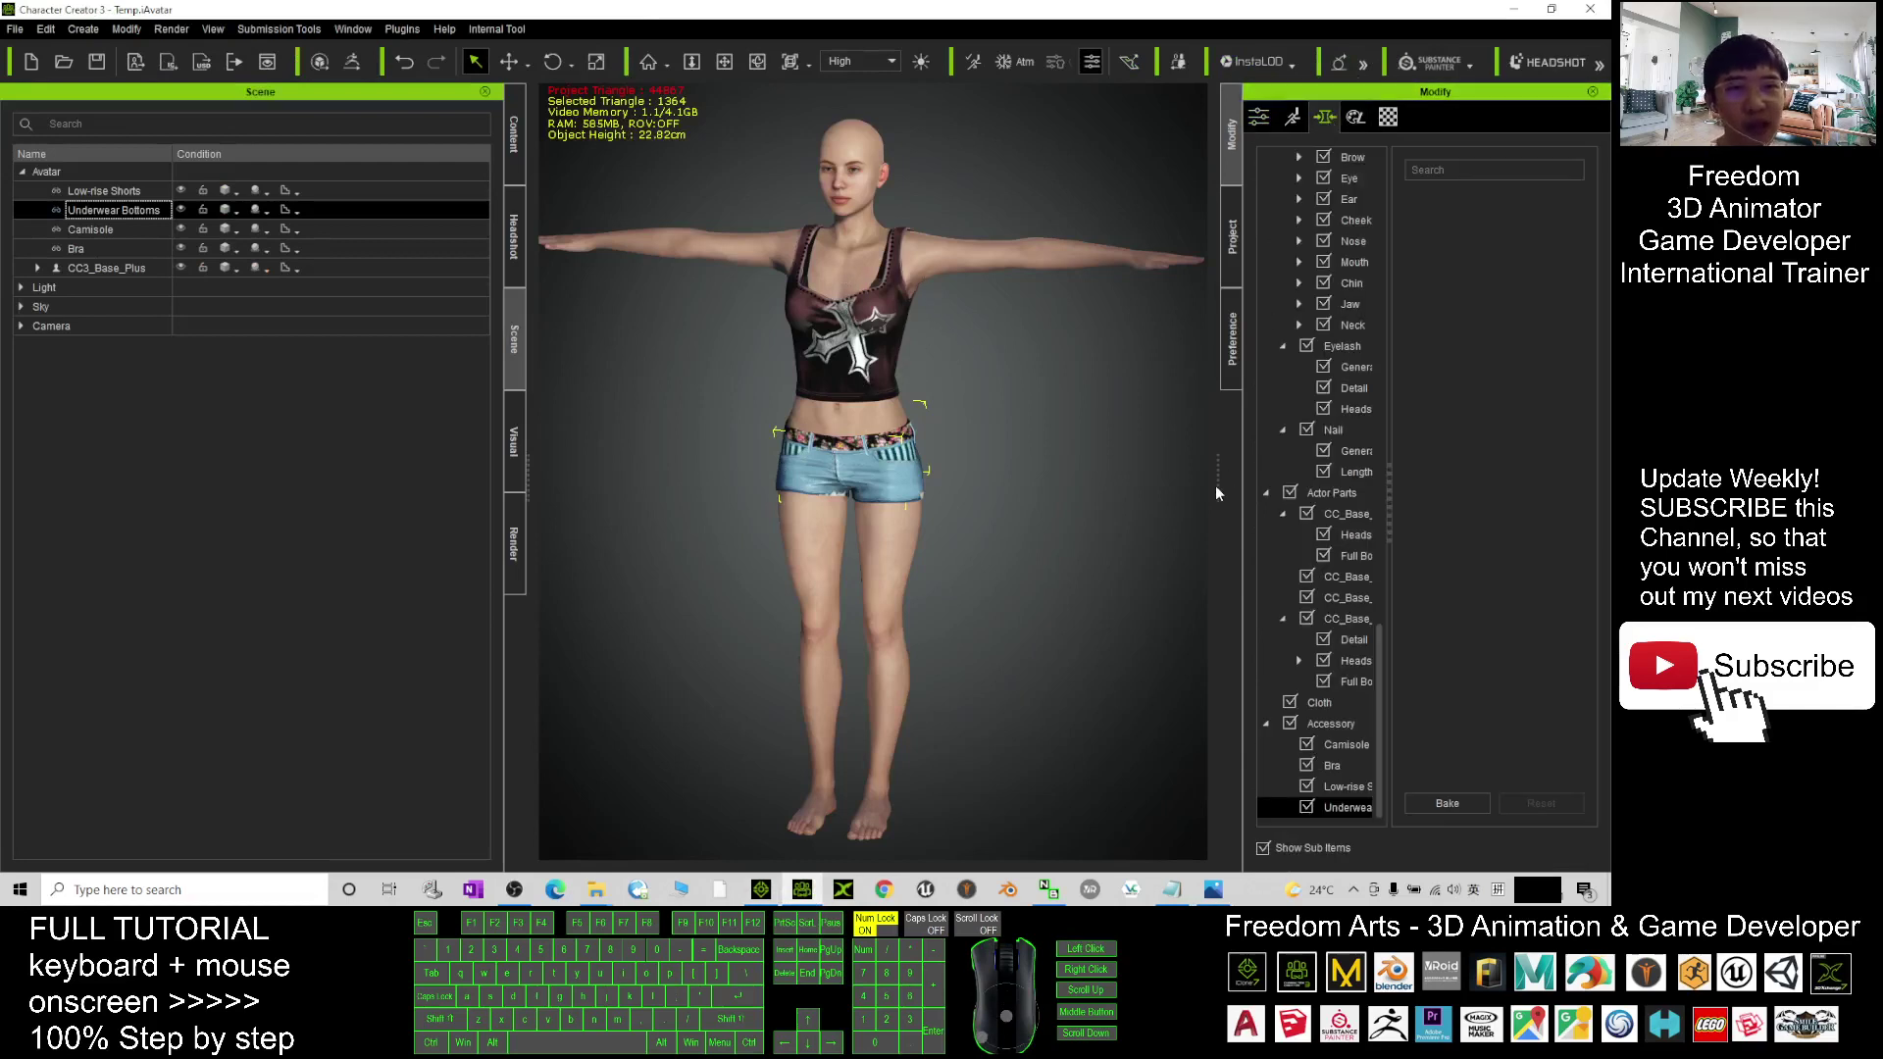
drag(1216, 493, 1071, 467)
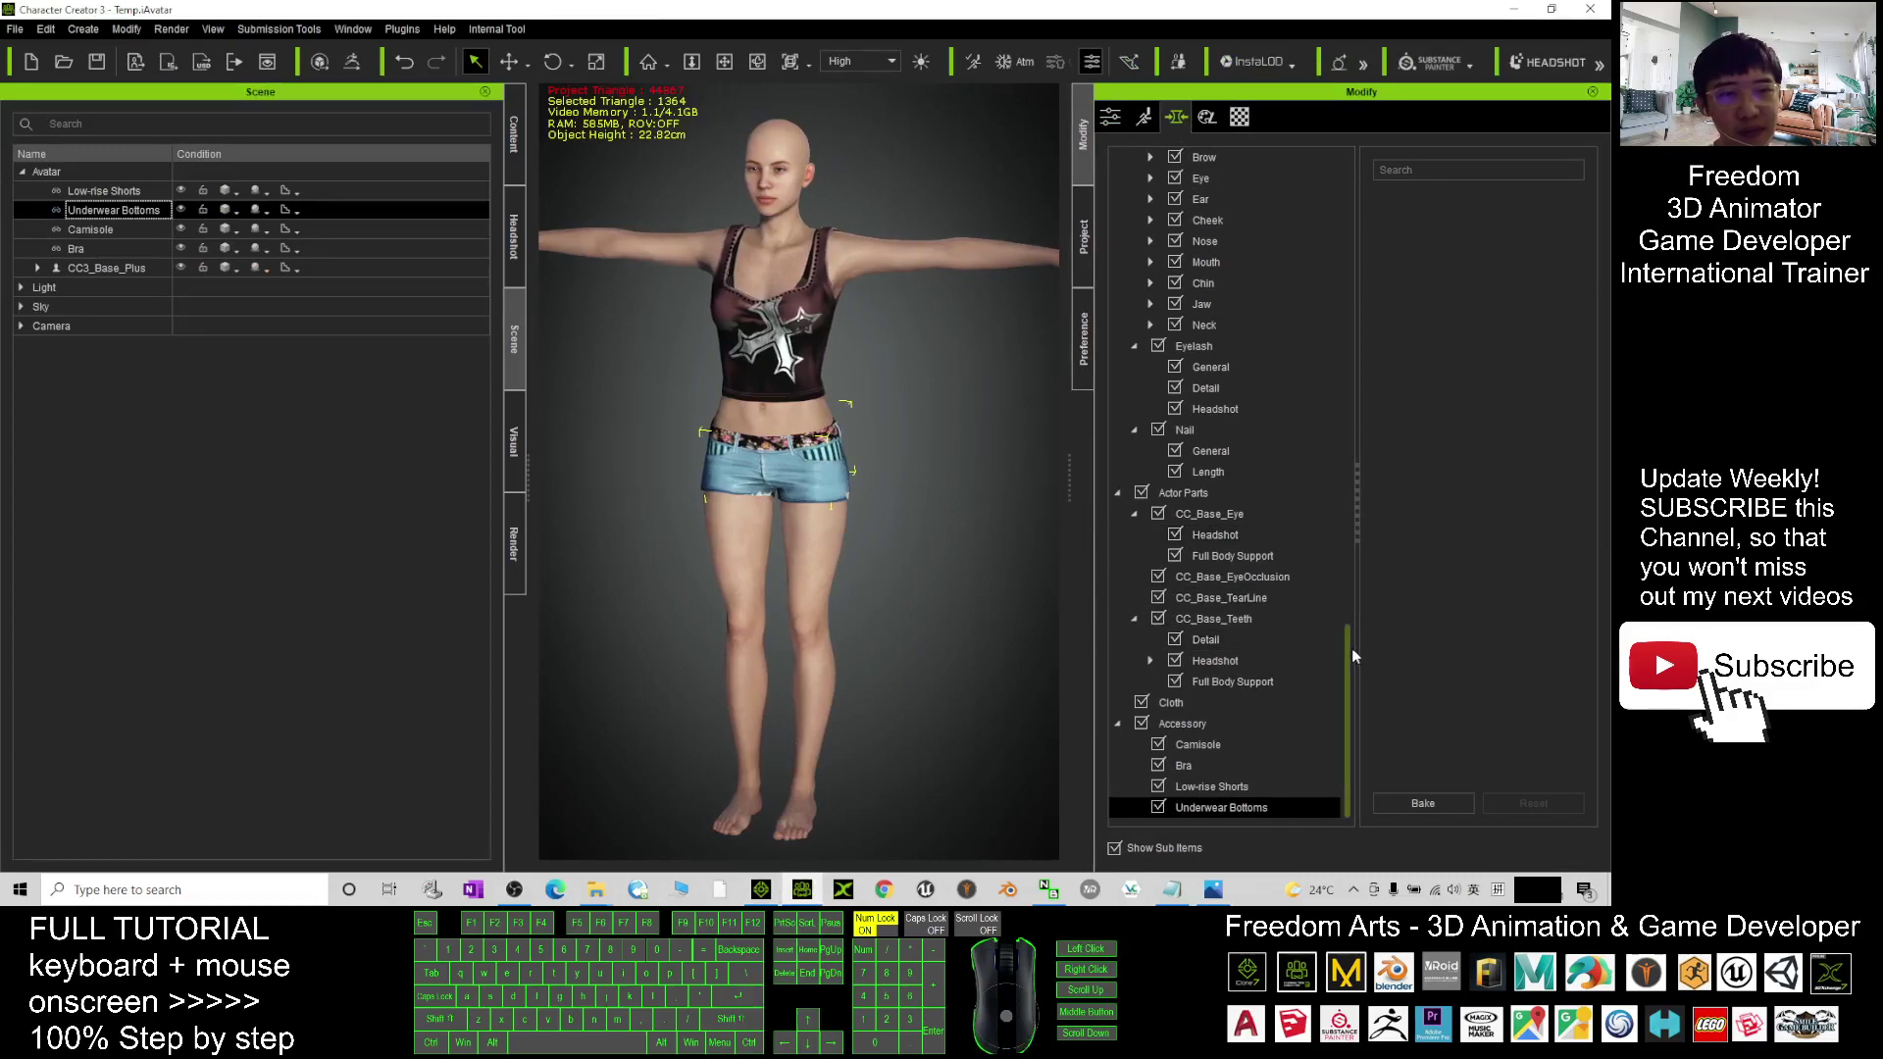
drag(1352, 649, 1350, 176)
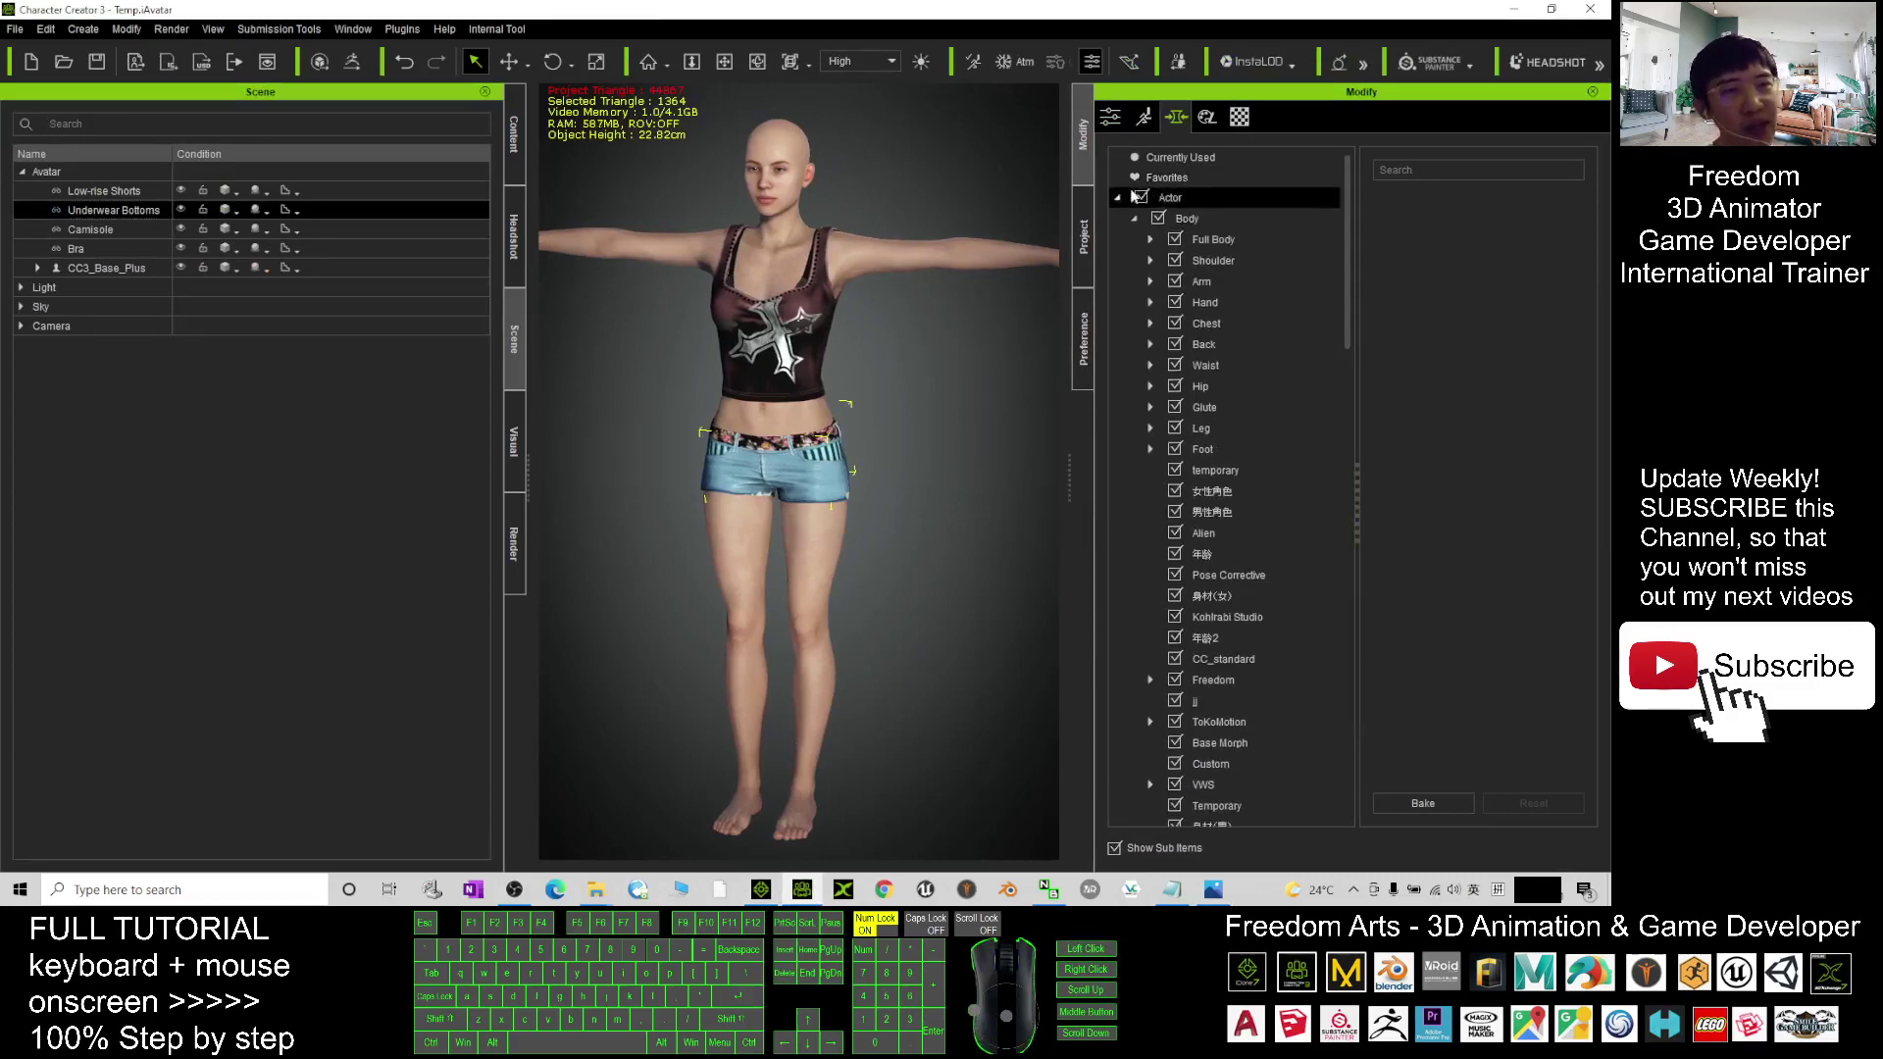
click(1200, 158)
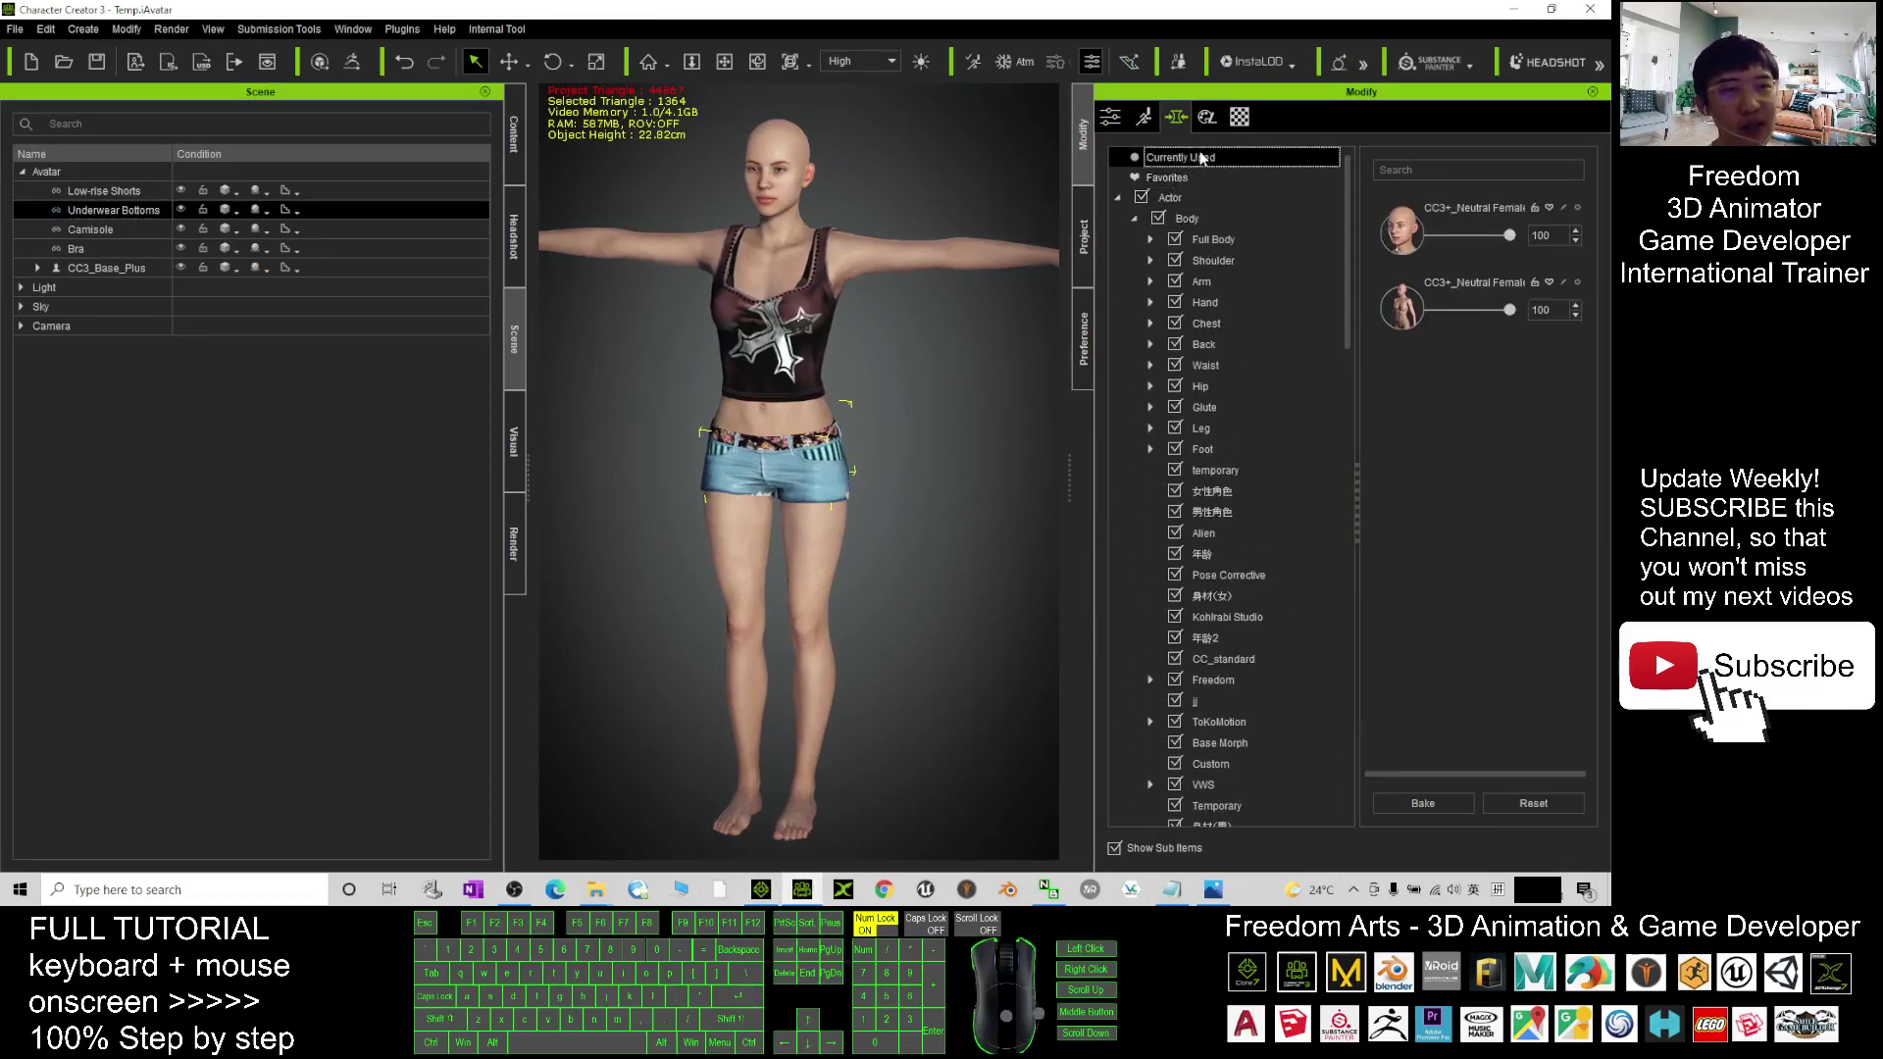
drag(1507, 312, 1578, 322)
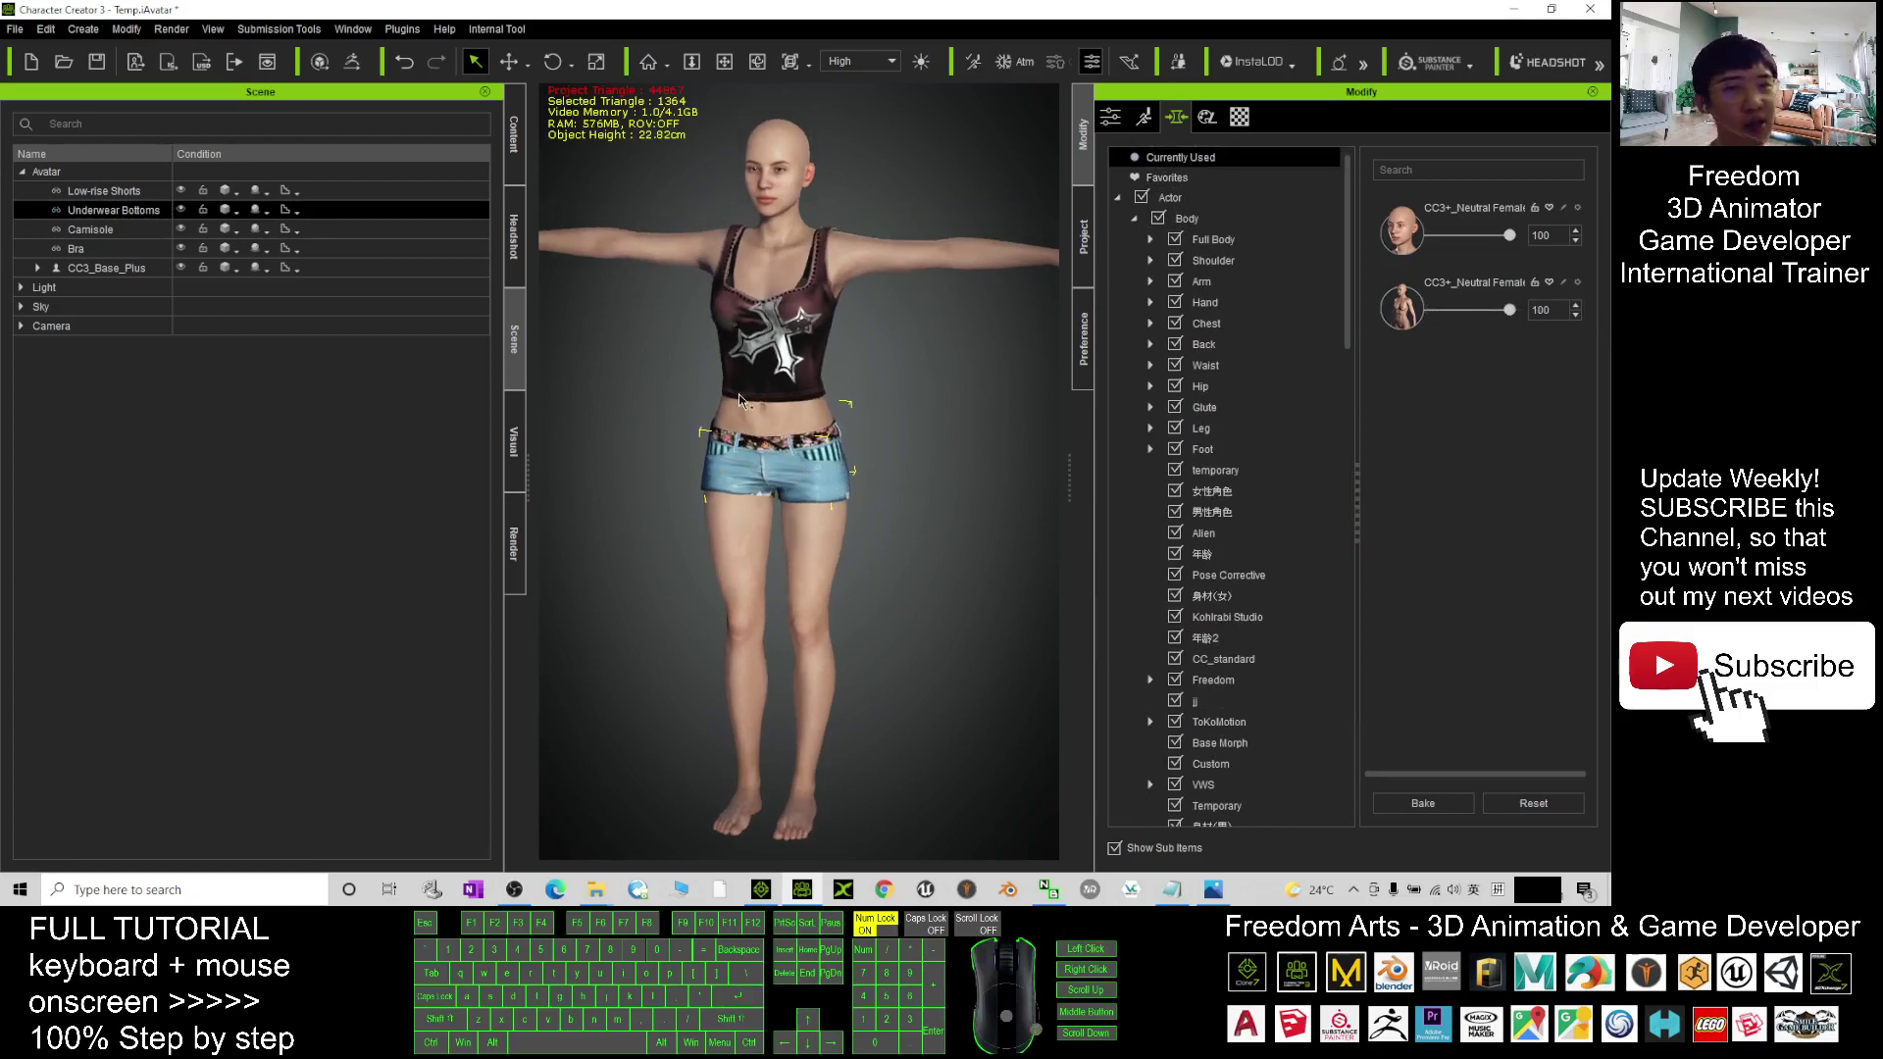
drag(998, 402, 1145, 468)
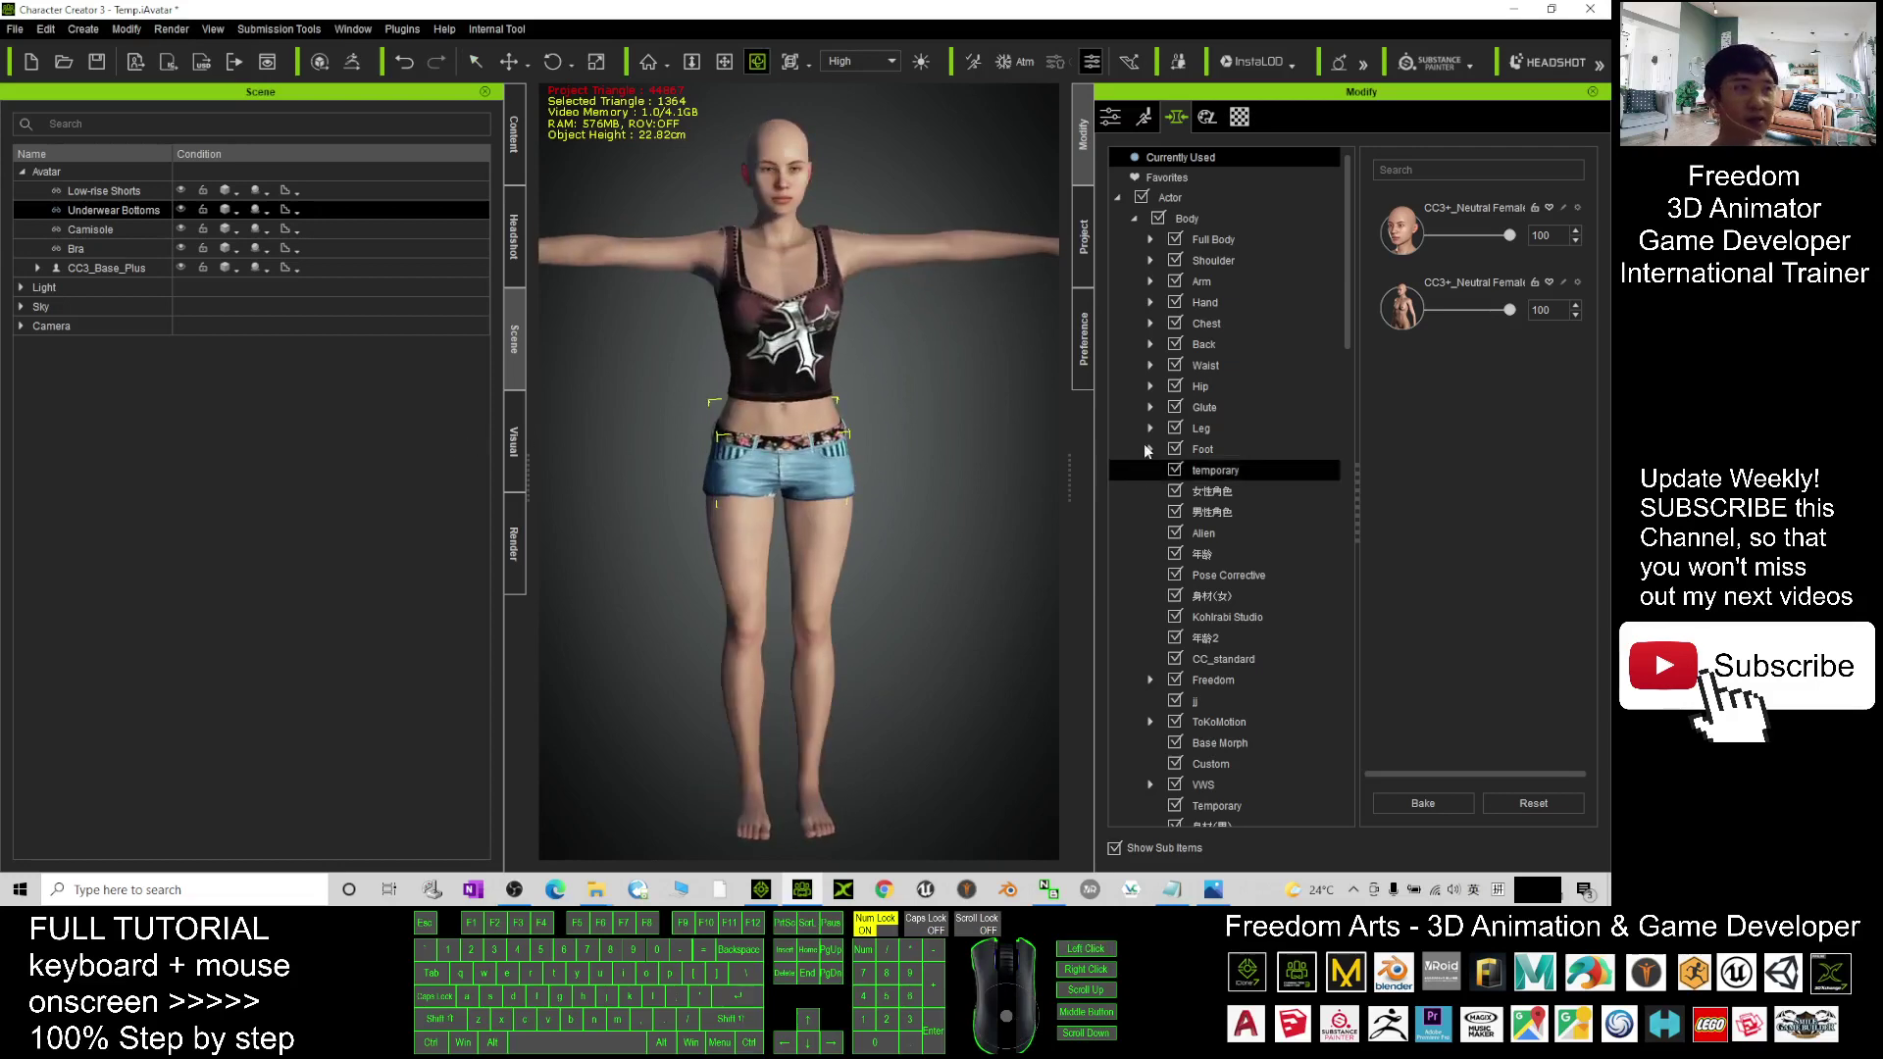
Return to iClone 7 and place another copy of the saved Camisole prop from the custom library in the scene.
click(1515, 8)
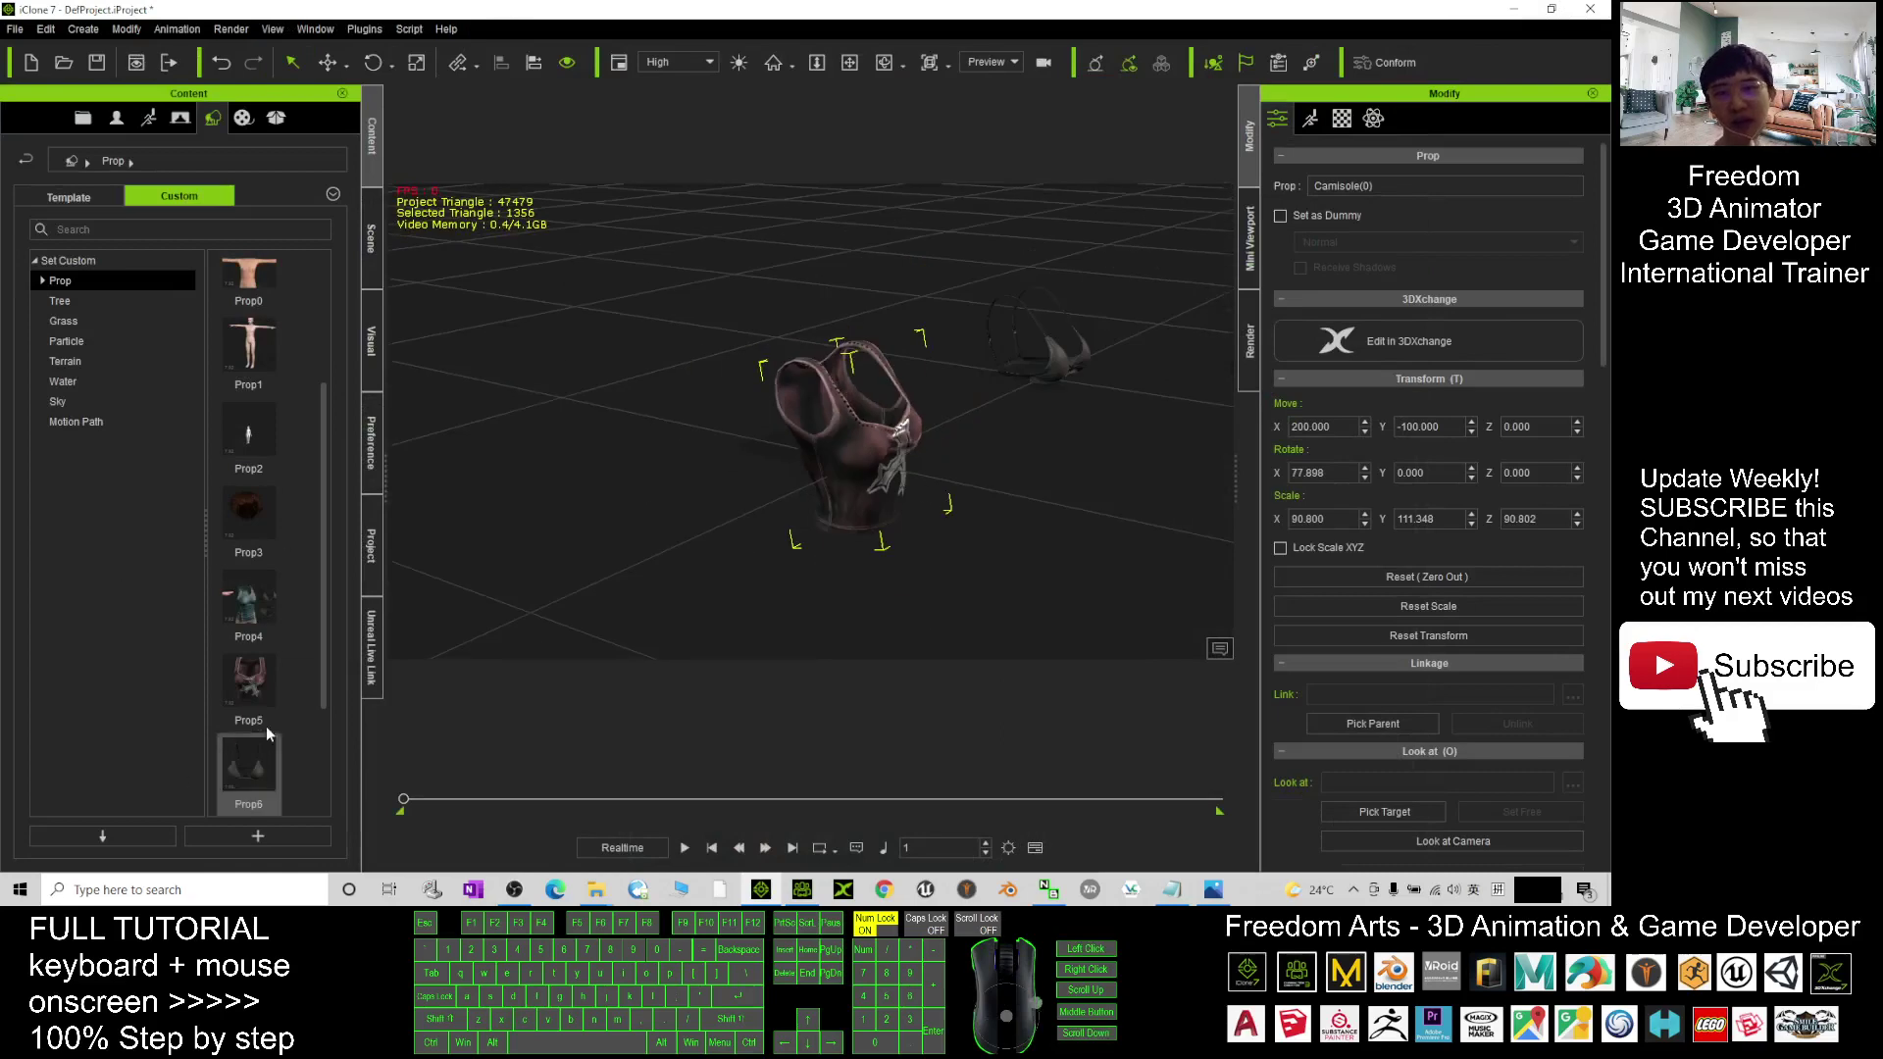
drag(250, 684, 811, 636)
key(x)
key(c)
View the cover.jpg image in Photos, and look over the clothed avatar in Character Creator 3.
click(1213, 889)
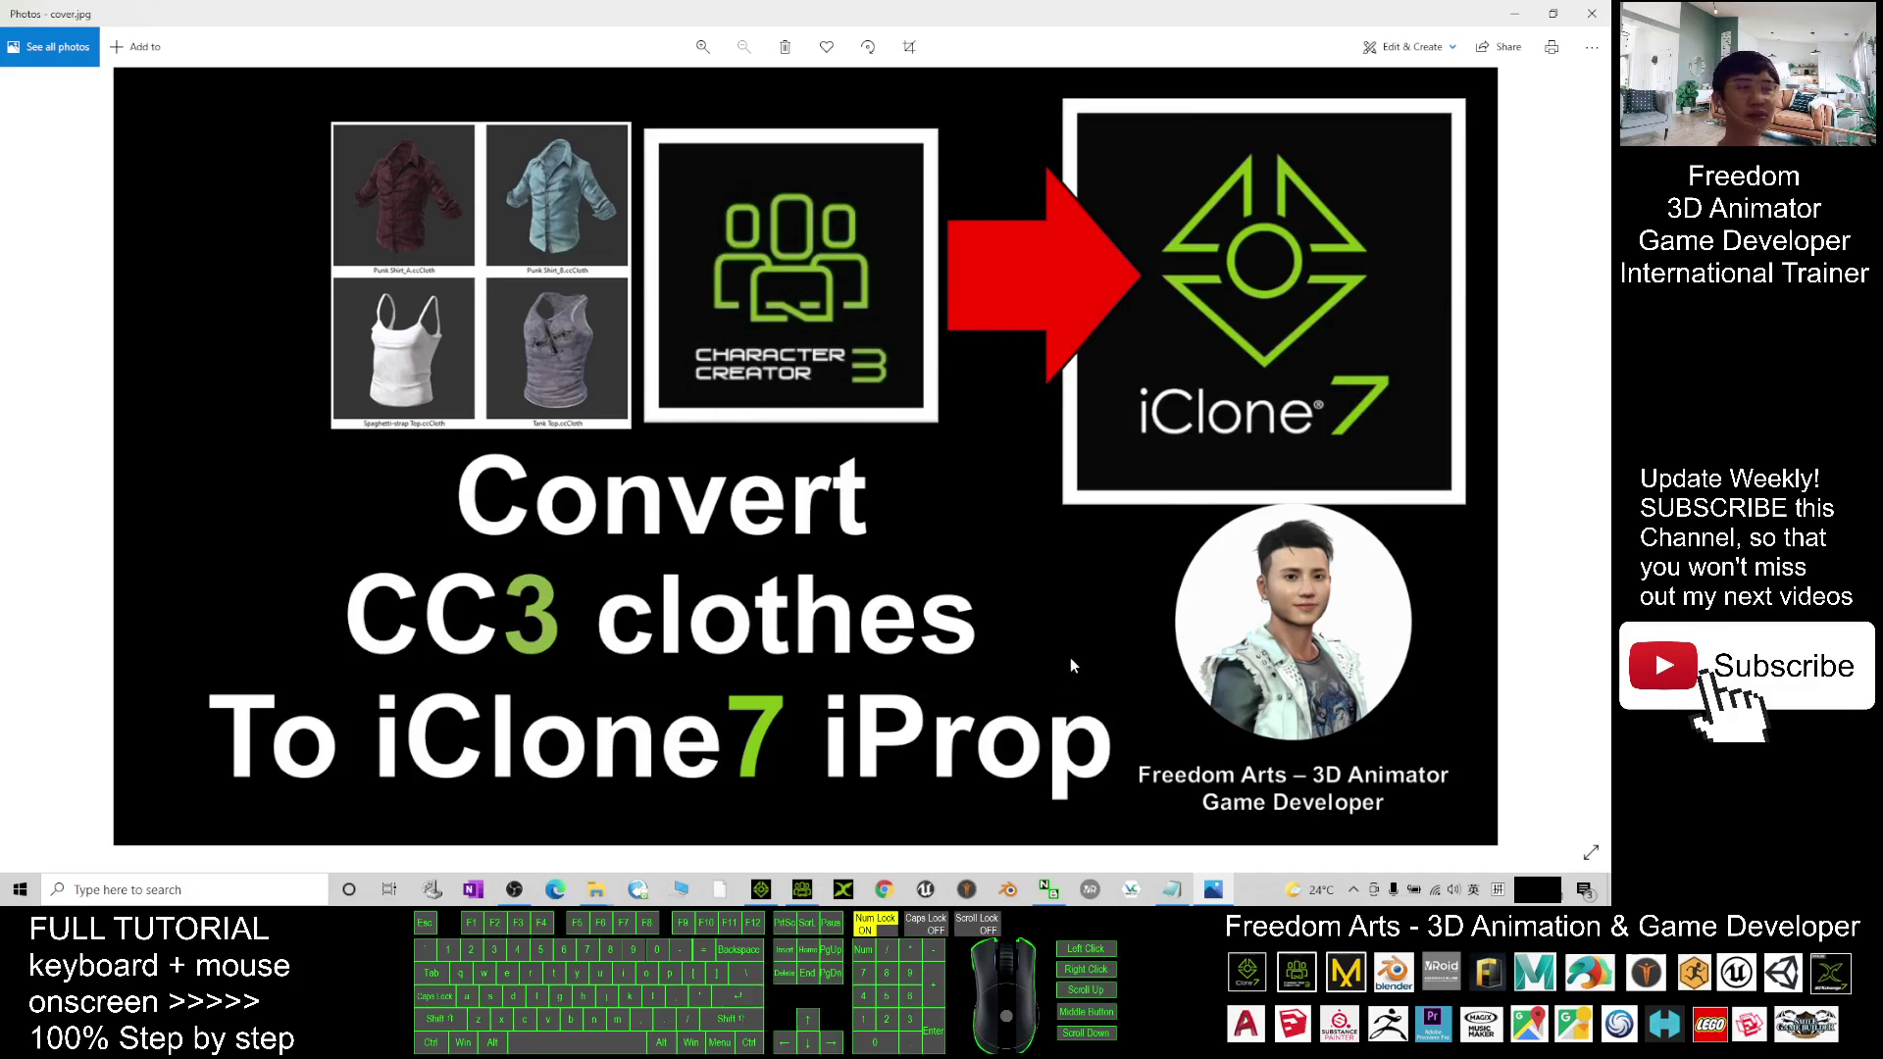
click(804, 893)
key(c)
drag(906, 517, 843, 522)
Switch back to iClone 7, select the Low-rise Shorts prop and frame it close up from the front.
click(761, 890)
drag(941, 453, 745, 637)
scroll(589, 490, down, 3)
key(x)
scroll(736, 432, up, 6)
key(x)
drag(715, 397, 1108, 495)
click(696, 367)
key(x)
drag(696, 367, 932, 460)
right_drag(931, 460, 829, 457)
key(x)
drag(828, 457, 691, 431)
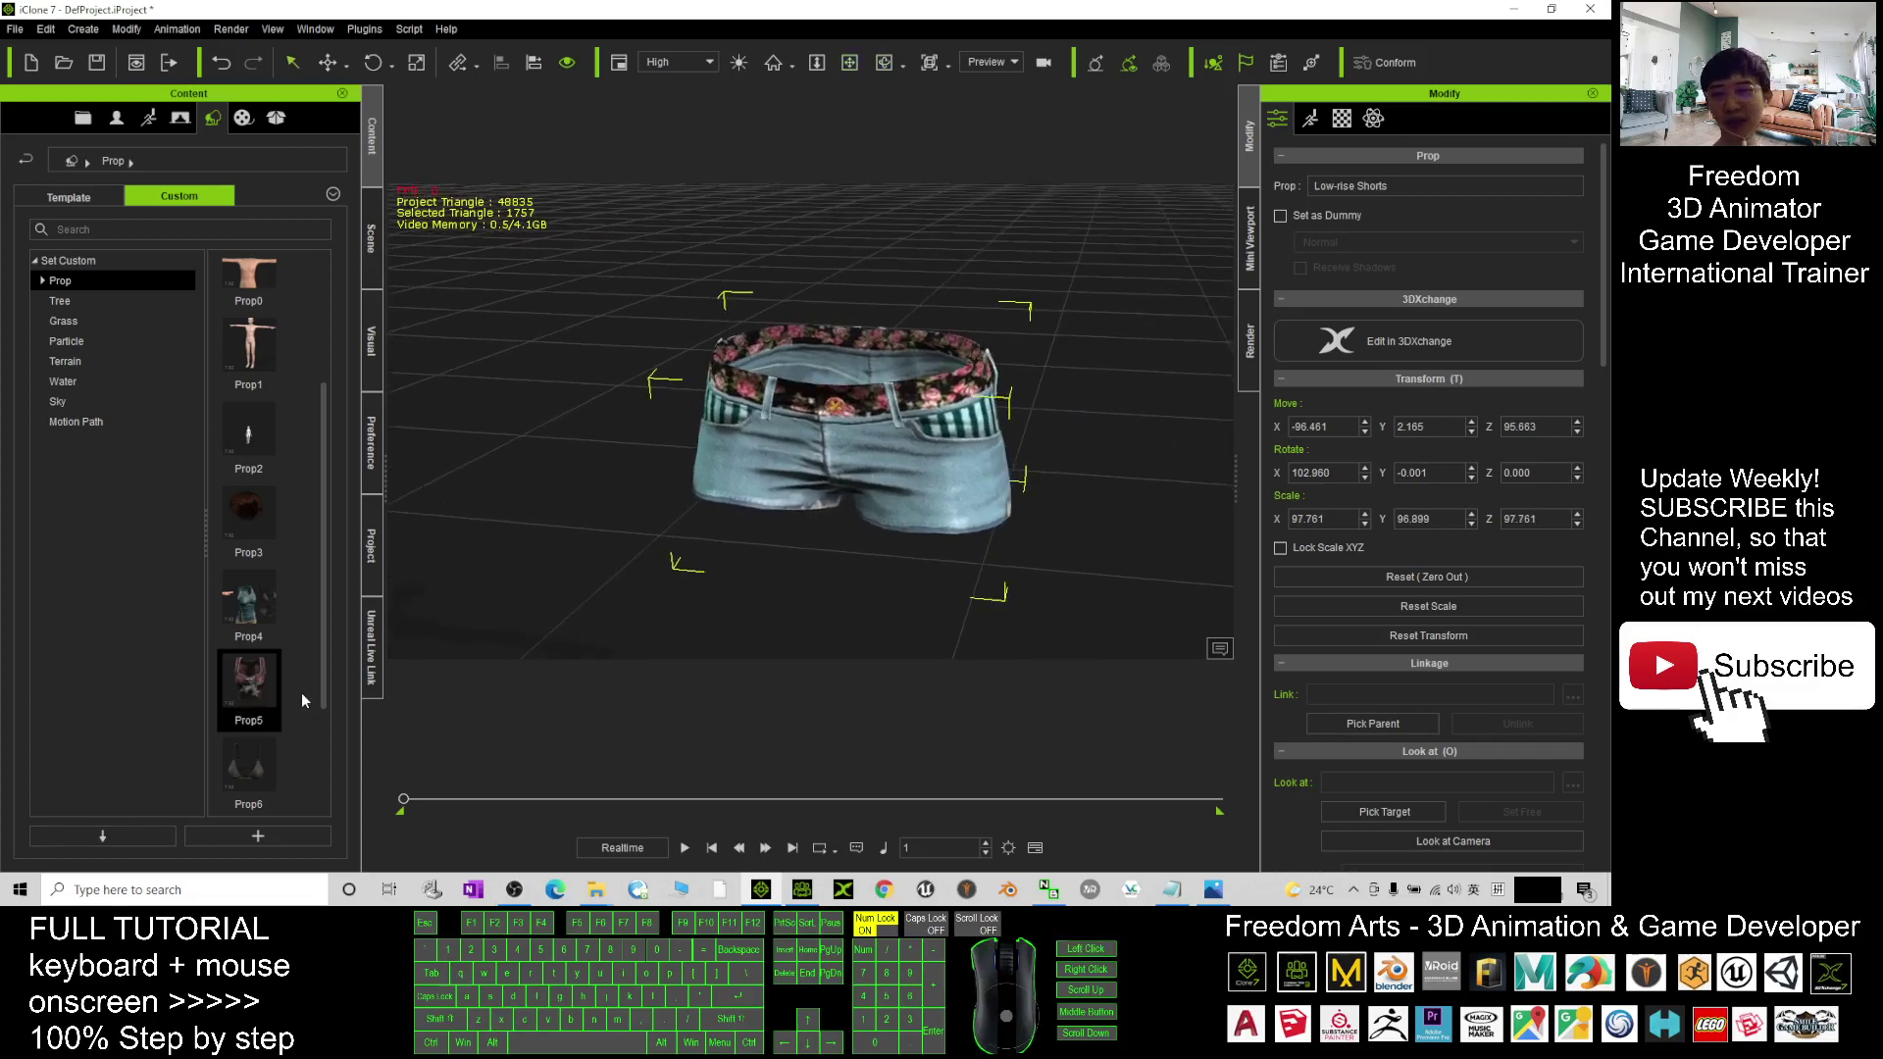
Save the Low-rise Shorts as a new item in the custom Prop library, keeping the default name, and deselect the prop.
click(306, 836)
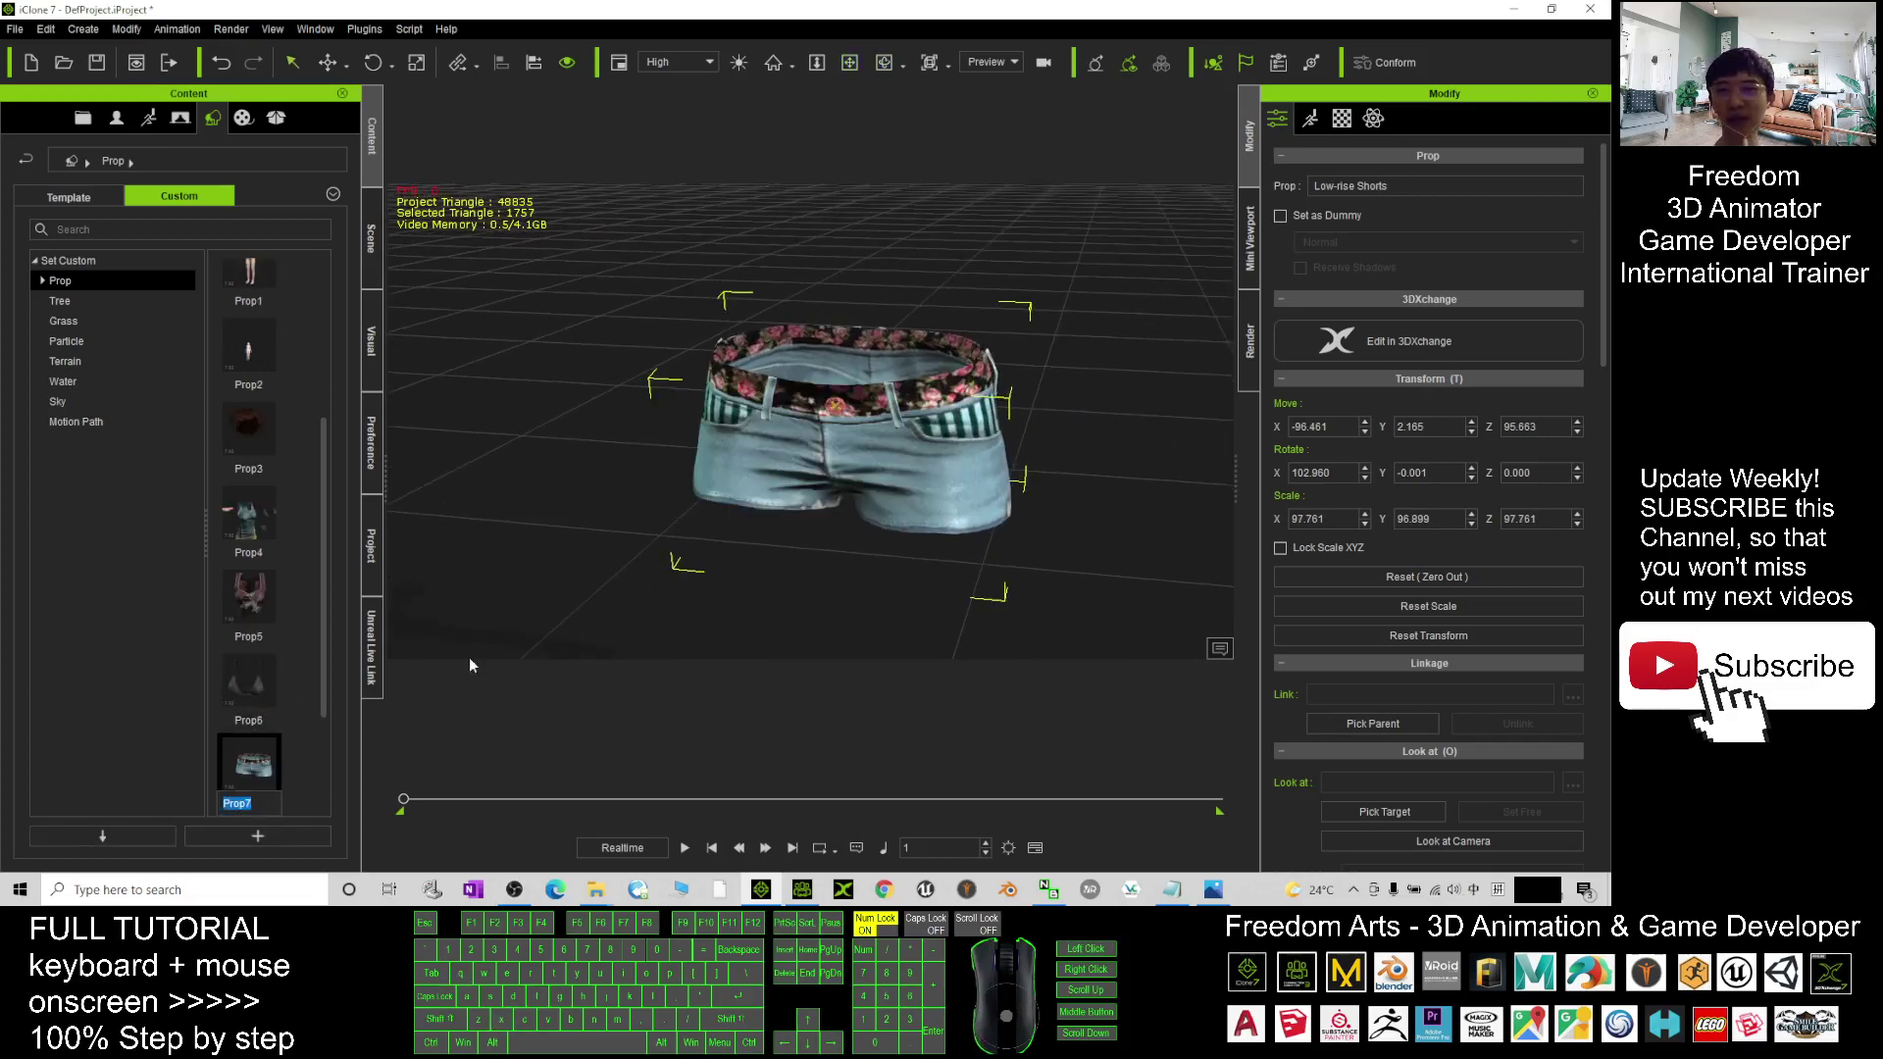
click(1214, 368)
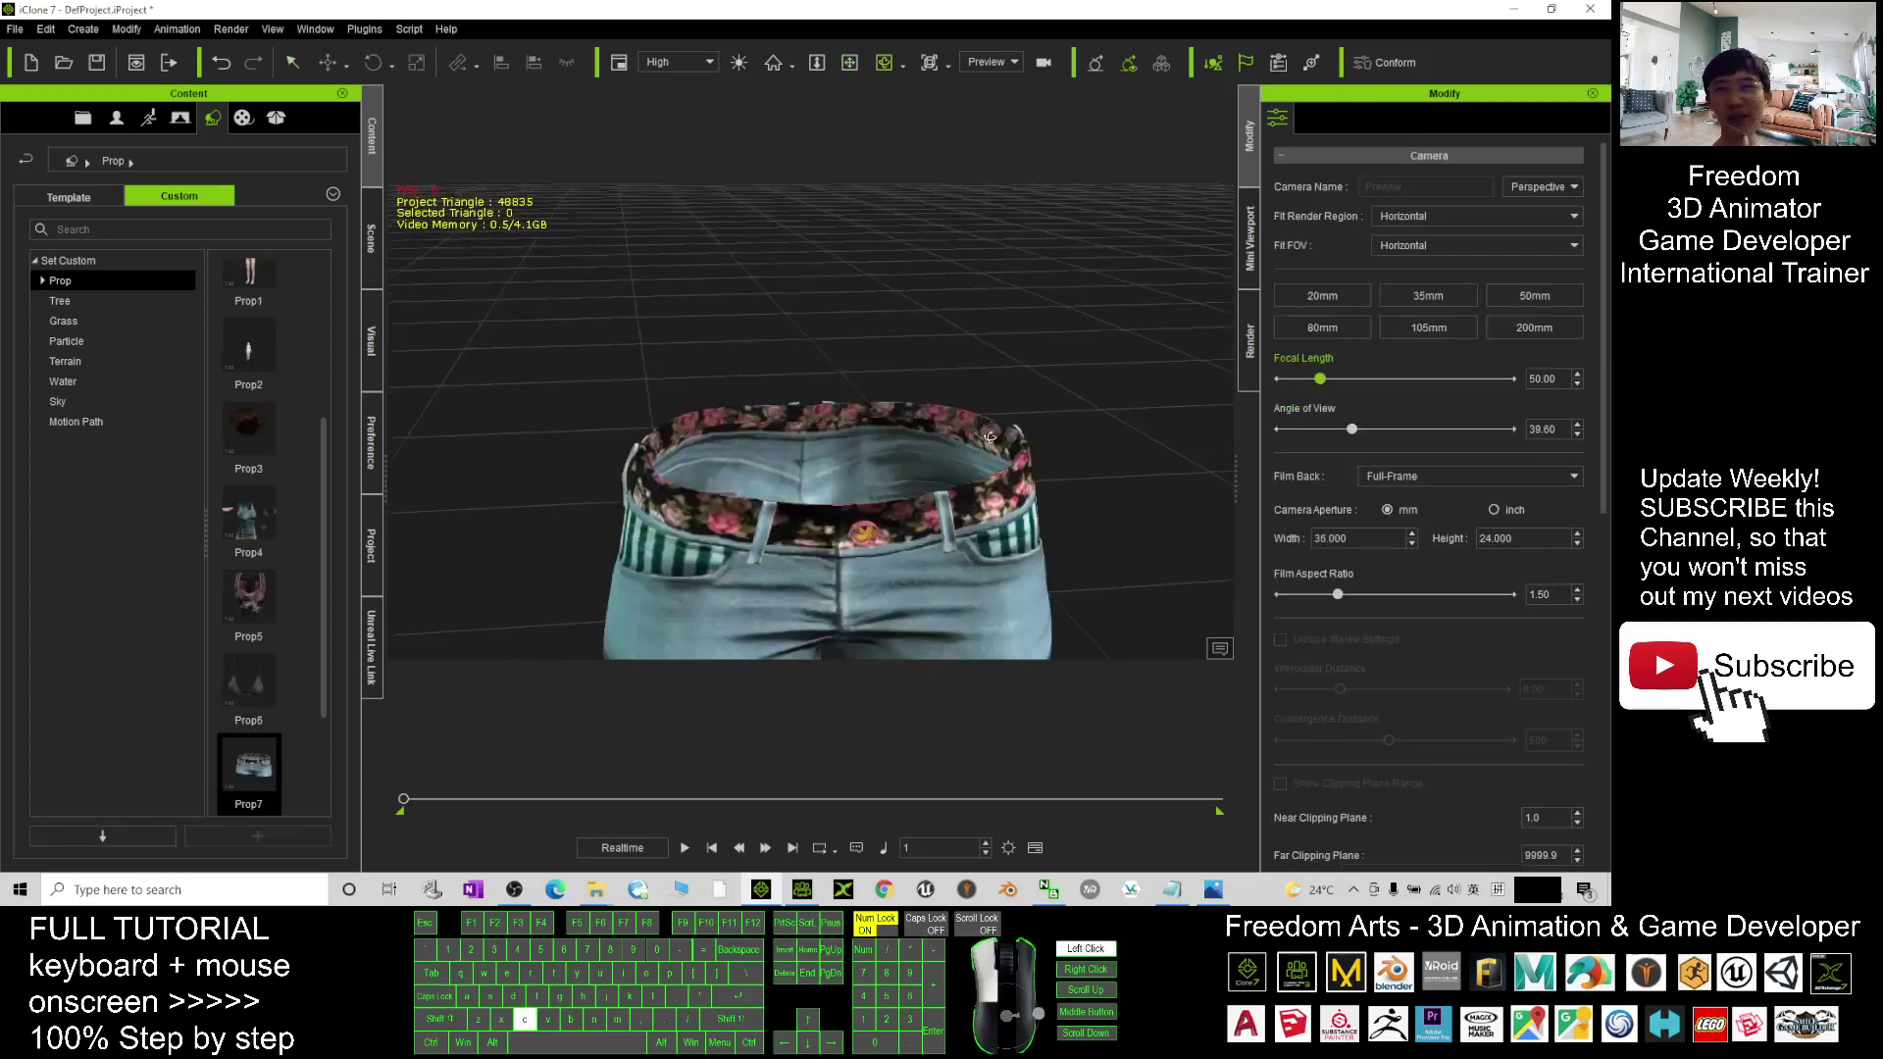
scroll(993, 437, down, 6)
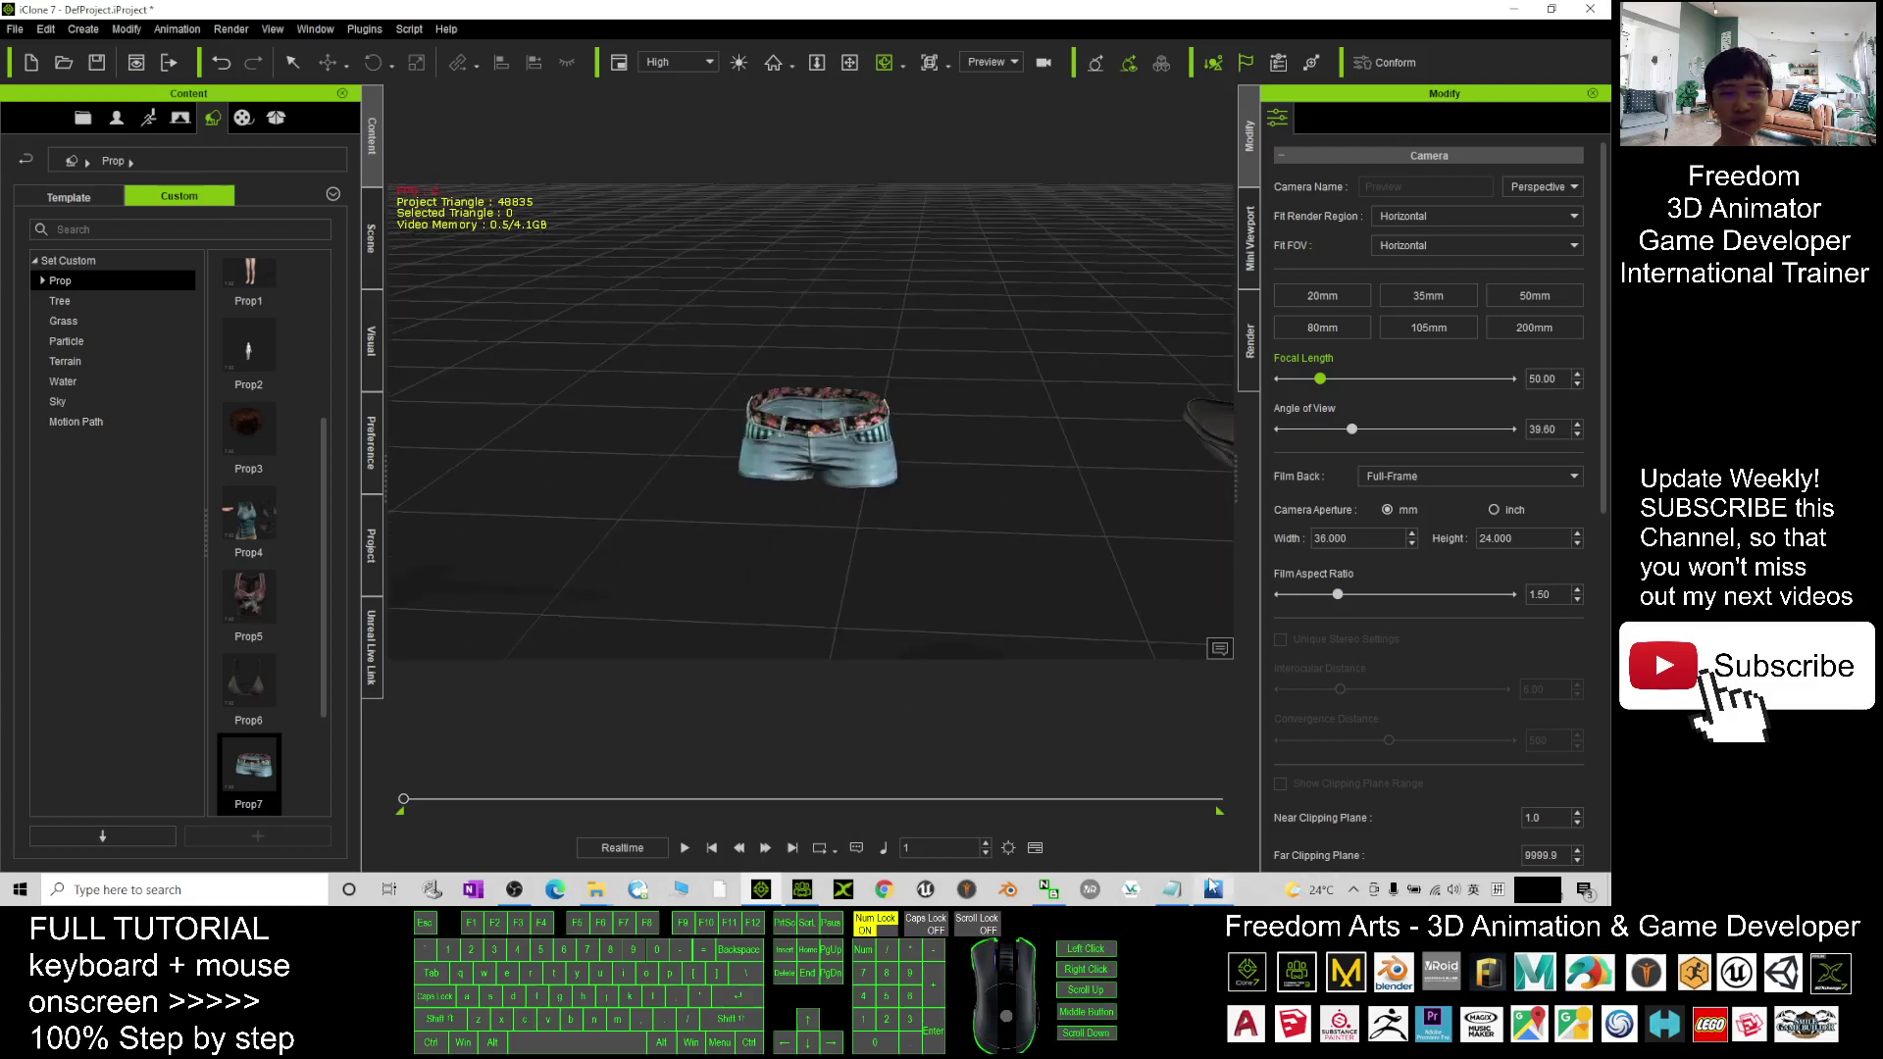